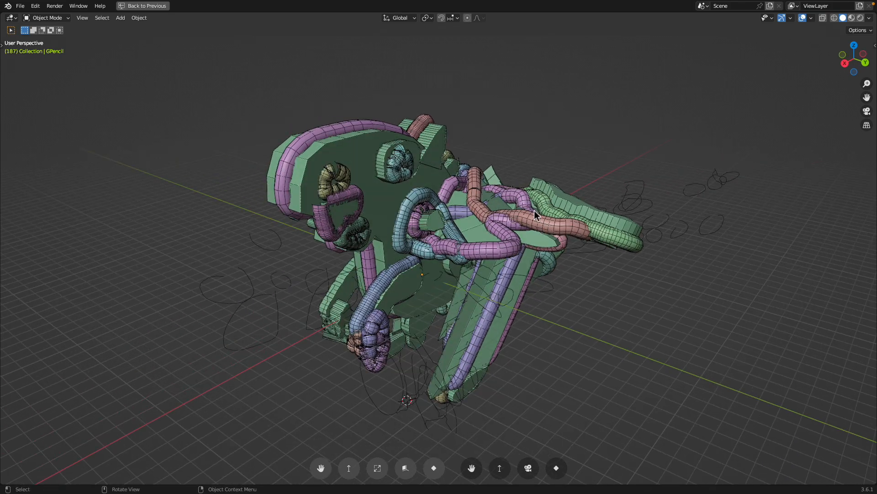
# Step: Examine the finished creature model and its coloured tube outlines from several angles
pyautogui.moveTo(536, 225); pyautogui.dragTo(496, 230, button='middle')
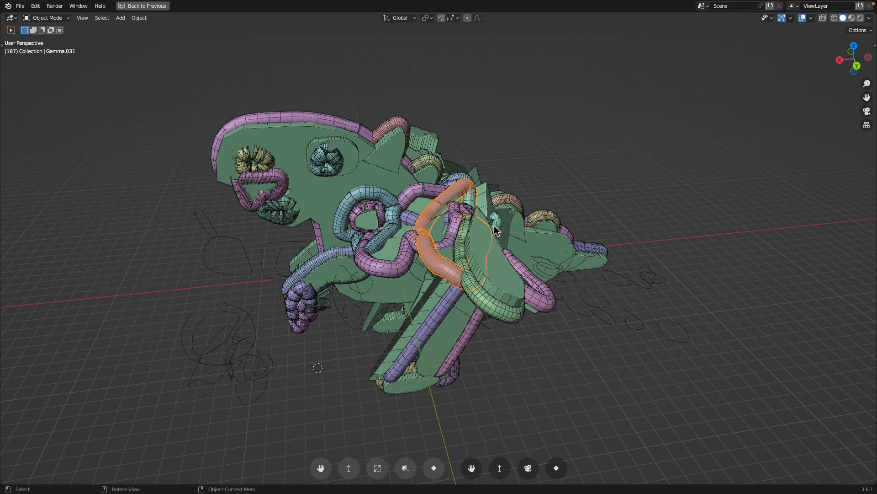
pyautogui.click(383, 169)
pyautogui.click(362, 140)
pyautogui.moveTo(365, 194); pyautogui.dragTo(370, 169, button='middle')
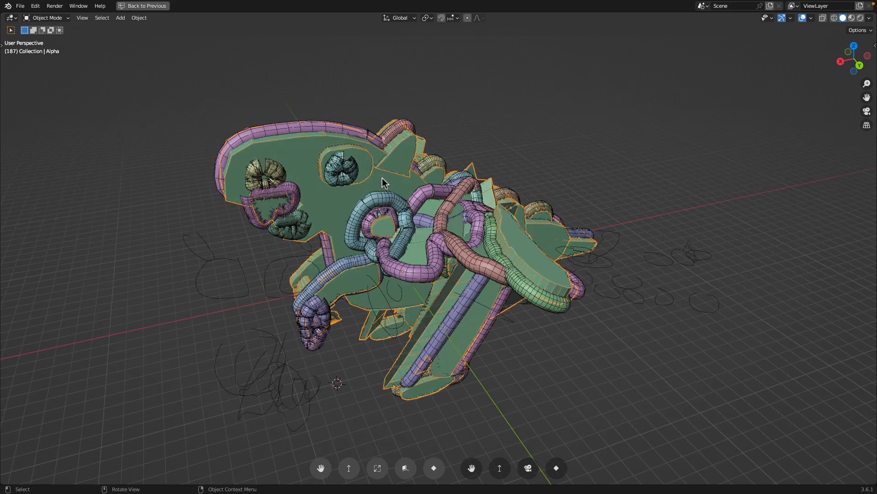
pyautogui.click(466, 161)
pyautogui.moveTo(468, 162); pyautogui.dragTo(536, 156, button='middle')
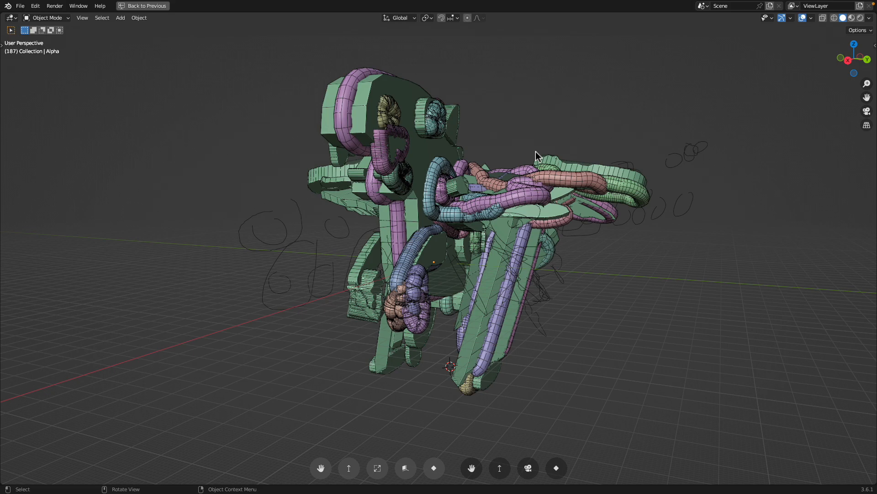
pyautogui.moveTo(554, 220); pyautogui.dragTo(508, 196, button='middle')
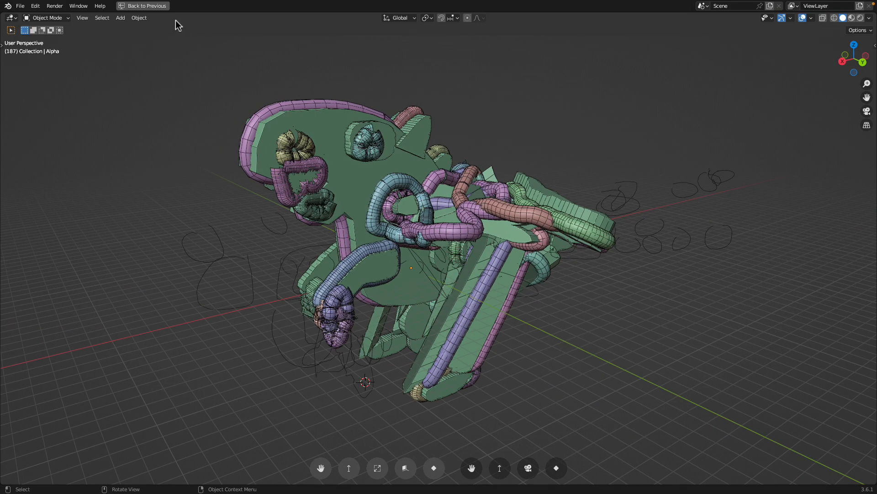
# Step: Restore the full workspace layout and resize the node editor to fit the Sverchok node tree above the 3D viewport
pyautogui.click(143, 6)
pyautogui.moveTo(479, 119); pyautogui.dragTo(479, 227)
pyautogui.scroll(-5, 336, 100)
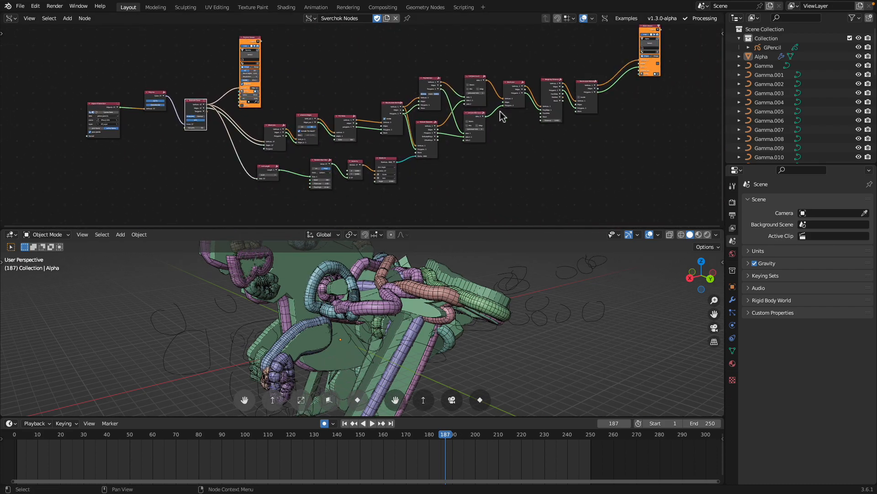
pyautogui.scroll(1, 503, 128)
pyautogui.scroll(-1, 498, 141)
pyautogui.moveTo(469, 227); pyautogui.dragTo(473, 179)
pyautogui.moveTo(480, 228); pyautogui.dragTo(482, 211)
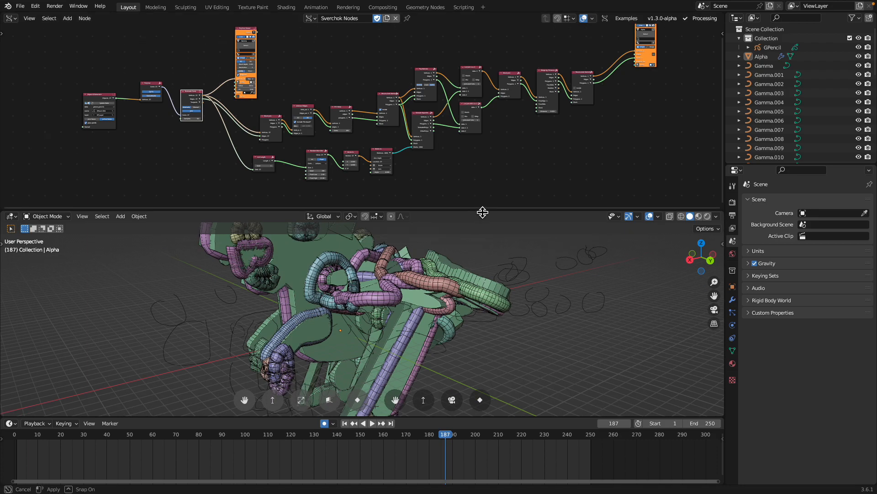
# Step: Inspect the GPencil object and the generated Gamma curves in the scene's object list and viewport
pyautogui.click(769, 48)
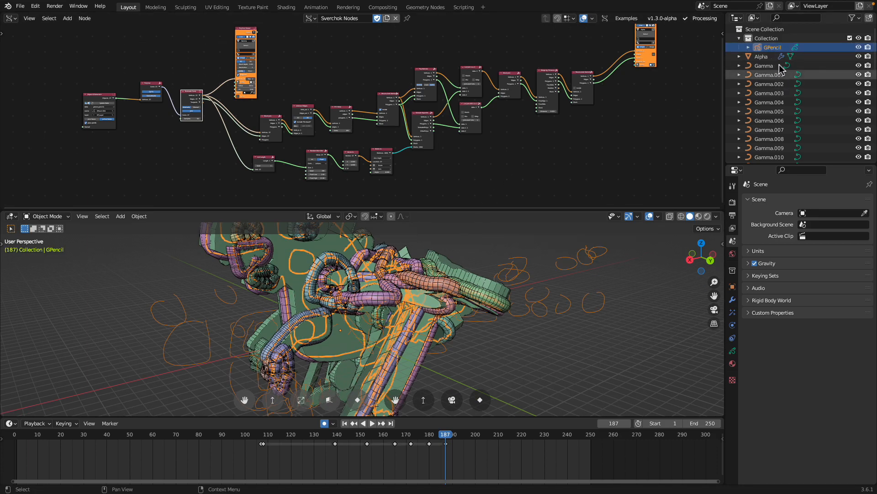
pyautogui.scroll(-10, 777, 91)
pyautogui.scroll(10, 777, 92)
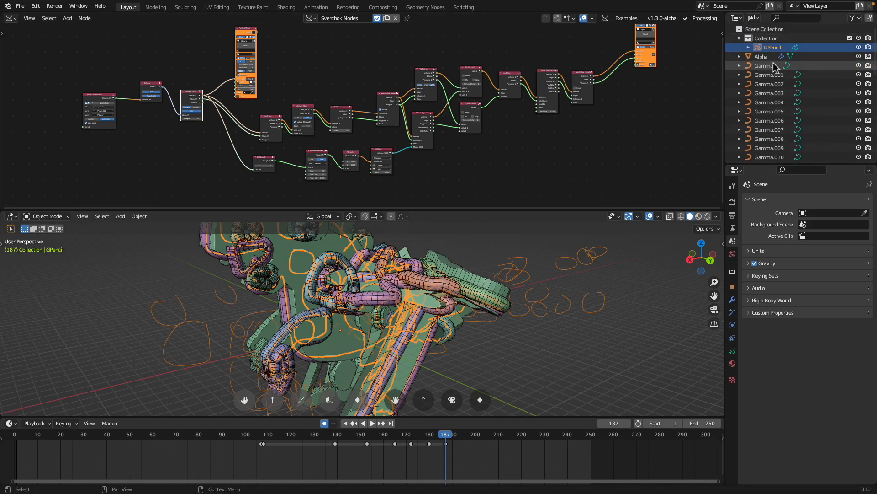
pyautogui.click(769, 111)
pyautogui.moveTo(496, 297); pyautogui.dragTo(521, 247, button='middle')
# Step: Enlarge the 3D viewport and switch the GPencil object to Draw Mode at frame 194
pyautogui.moveTo(523, 213); pyautogui.dragTo(521, 149)
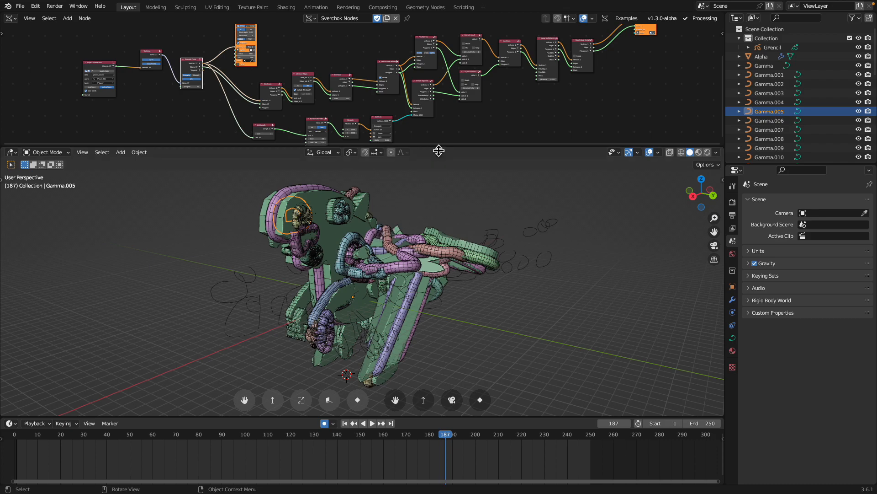
pyautogui.click(463, 438)
pyautogui.click(772, 48)
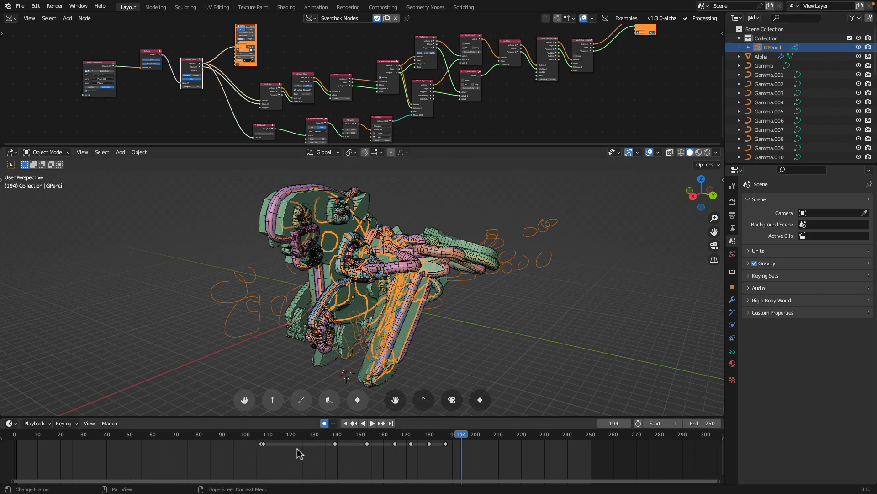
pyautogui.click(59, 154)
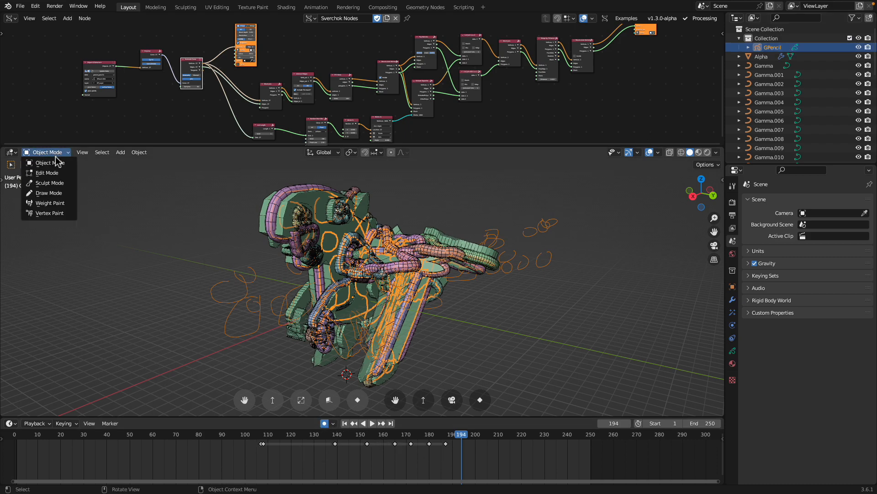
pyautogui.click(57, 194)
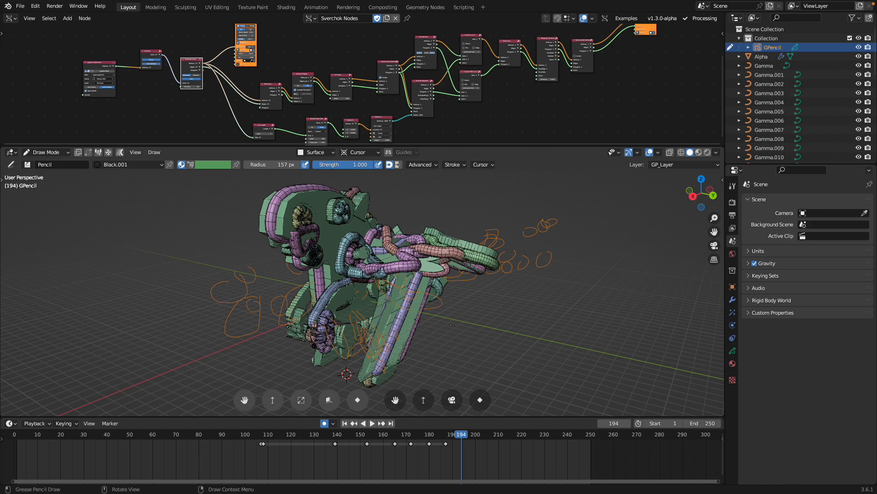
# Step: Draw three rounded closed strokes in the empty space beside the existing grease pencil sketch
pyautogui.moveTo(498, 327); pyautogui.dragTo(272, 281, button='middle')
pyautogui.moveTo(583, 271); pyautogui.dragTo(544, 273)
pyautogui.keyDown('shift'); pyautogui.moveTo(569, 285); pyautogui.dragTo(475, 267, button='middle'); pyautogui.keyUp('shift')
pyautogui.moveTo(511, 292); pyautogui.dragTo(504, 305, button='middle')
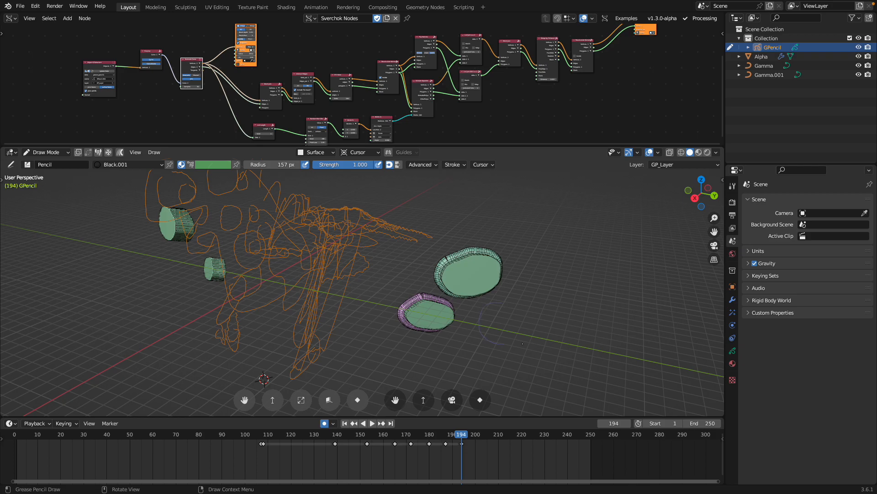
pyautogui.moveTo(518, 304); pyautogui.dragTo(507, 306)
pyautogui.moveTo(507, 306)
pyautogui.mouseDown(button='middle')
pyautogui.moveTo(397, 333)
pyautogui.moveTo(377, 352)
pyautogui.moveTo(444, 285)
pyautogui.moveTo(385, 295)
pyautogui.moveTo(410, 302)
pyautogui.mouseUp(button='middle')
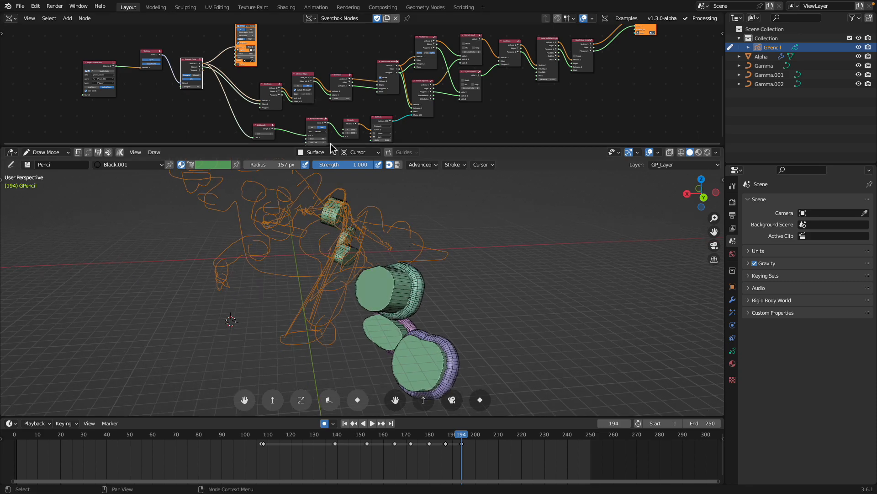
# Step: Enlarge the node editor and reposition the Object ID Selector+ and Polyline nodes at the start of the tree
pyautogui.moveTo(316, 147); pyautogui.dragTo(315, 247)
pyautogui.scroll(2, 276, 134)
pyautogui.moveTo(275, 133); pyautogui.dragTo(366, 129, button='middle')
pyautogui.scroll(6, 359, 146)
pyautogui.moveTo(192, 155); pyautogui.dragTo(189, 116)
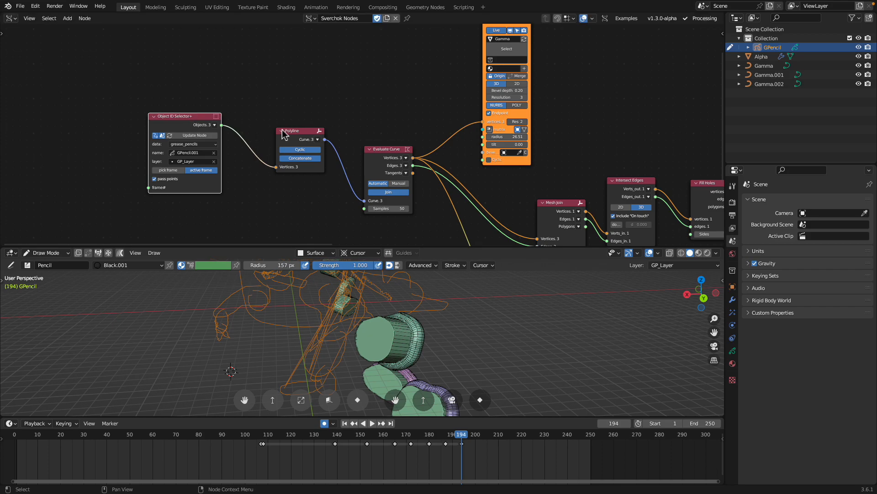
pyautogui.moveTo(283, 132); pyautogui.dragTo(269, 112)
pyautogui.scroll(3, 282, 119)
pyautogui.moveTo(182, 114); pyautogui.dragTo(189, 109, button='middle')
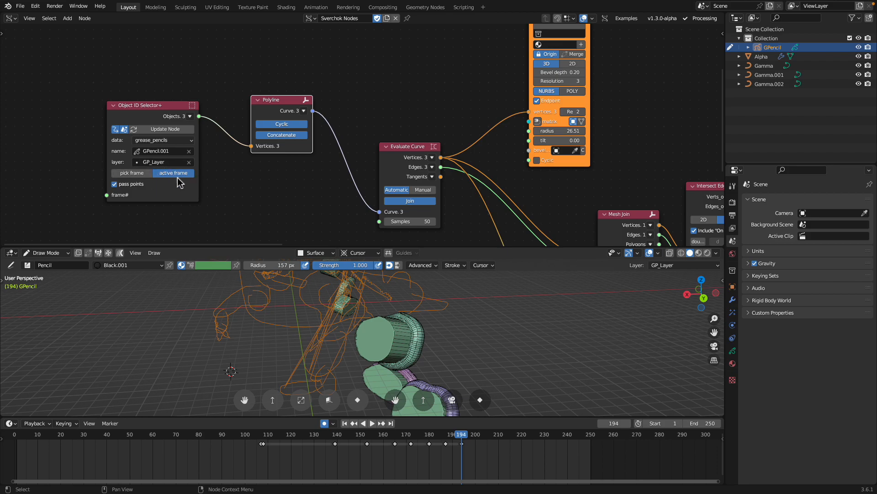
# Step: Move the Polyline and Evaluate Curve nodes closer to the Object ID Selector+ node
pyautogui.moveTo(276, 113); pyautogui.dragTo(281, 97)
pyautogui.moveTo(409, 155); pyautogui.dragTo(389, 126)
pyautogui.moveTo(293, 87); pyautogui.dragTo(285, 87)
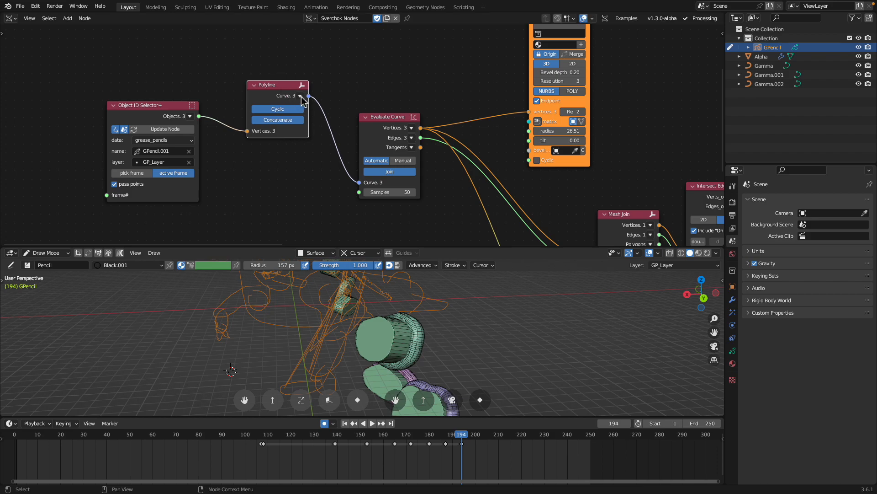
pyautogui.moveTo(342, 110); pyautogui.dragTo(264, 113, button='middle')
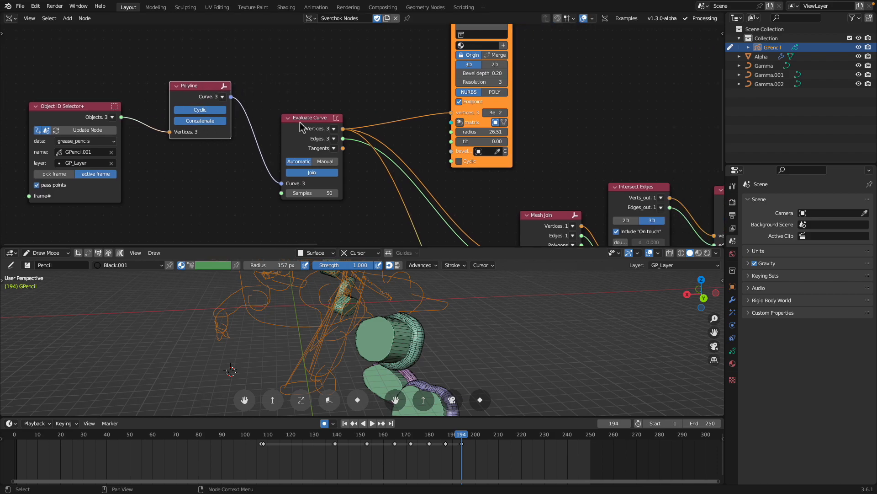
pyautogui.moveTo(303, 123); pyautogui.dragTo(304, 118)
pyautogui.scroll(-1, 304, 115)
pyautogui.moveTo(303, 120); pyautogui.dragTo(267, 136, button='middle')
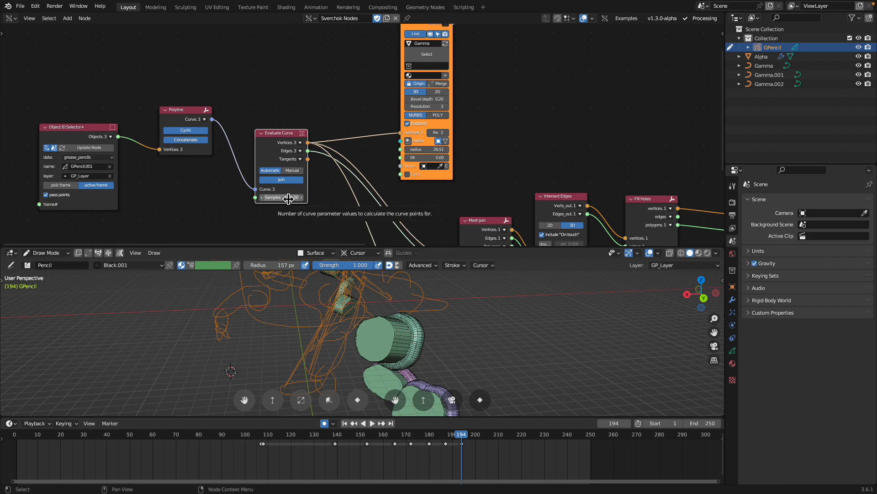
pyautogui.moveTo(276, 134); pyautogui.dragTo(275, 129)
# Step: Nudge the Polyline Viewer node into place and enable its Cyclic option
pyautogui.moveTo(372, 82); pyautogui.dragTo(329, 118, button='middle')
pyautogui.moveTo(366, 58); pyautogui.dragTo(361, 56)
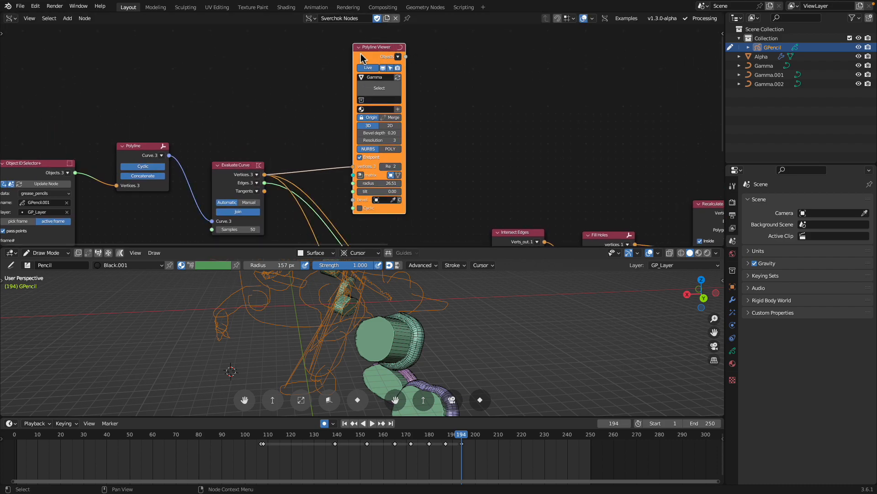
pyautogui.scroll(2, 386, 96)
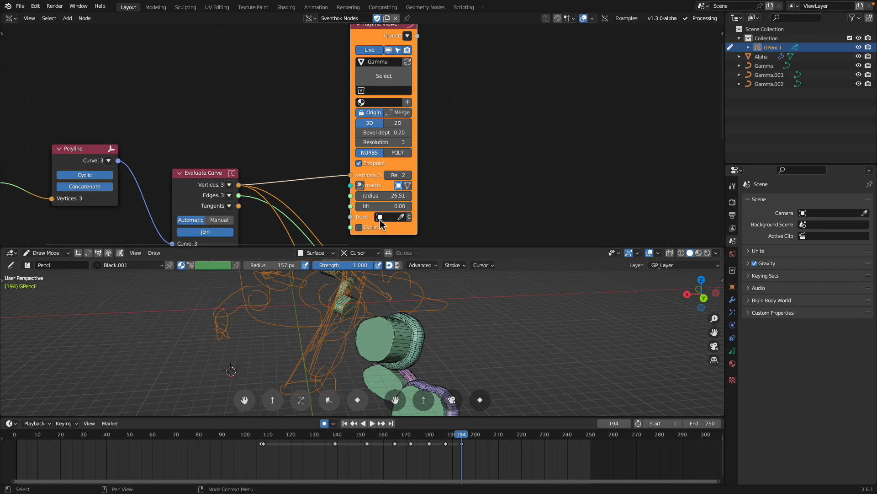
pyautogui.click(359, 227)
# Step: Draw a large rounded closed stroke and a flatter oval one beside the three existing shapes
pyautogui.moveTo(461, 320); pyautogui.dragTo(501, 324, button='middle')
pyautogui.moveTo(582, 388); pyautogui.dragTo(570, 326)
pyautogui.moveTo(466, 360); pyautogui.dragTo(487, 361, button='middle')
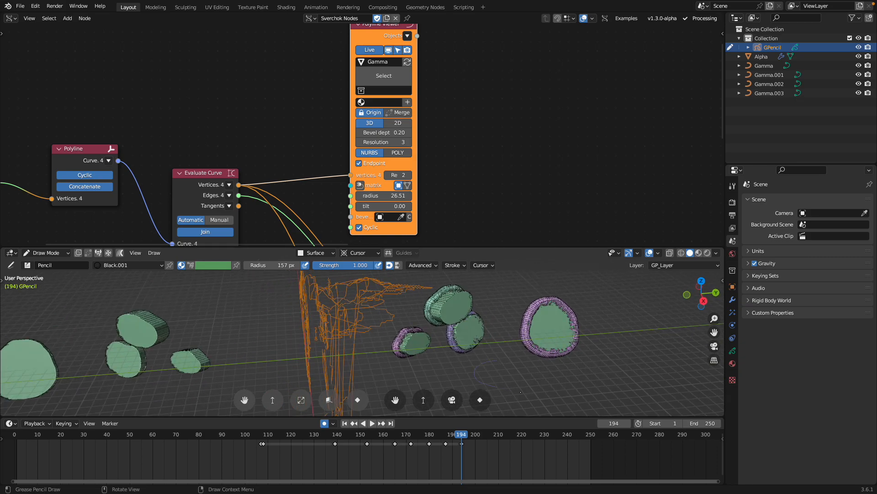
pyautogui.moveTo(503, 366); pyautogui.dragTo(497, 364)
pyautogui.moveTo(501, 361)
pyautogui.mouseDown(button='middle')
pyautogui.moveTo(506, 349)
pyautogui.moveTo(496, 357)
pyautogui.mouseUp(button='middle')
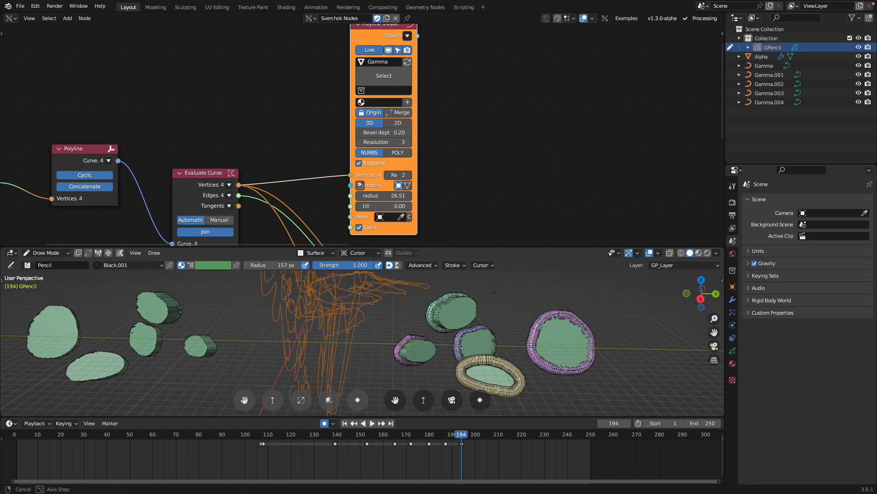
# Step: Enlarge the 3D viewport and draw another large disc stroke plus a smaller loop inside each of the two largest discs
pyautogui.moveTo(512, 291); pyautogui.dragTo(495, 282, button='middle')
pyautogui.moveTo(501, 248); pyautogui.dragTo(503, 182)
pyautogui.moveTo(587, 254); pyautogui.dragTo(543, 241)
pyautogui.moveTo(541, 251)
pyautogui.mouseDown(button='middle')
pyautogui.moveTo(509, 252)
pyautogui.moveTo(520, 254)
pyautogui.mouseUp(button='middle')
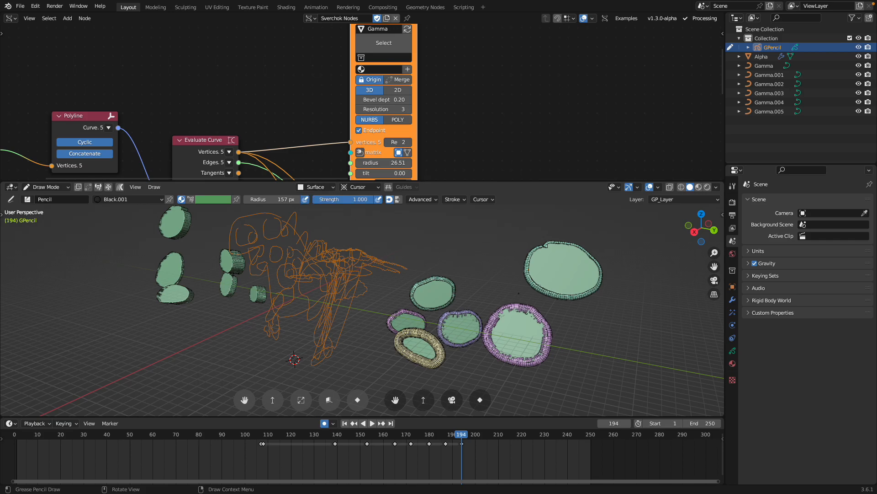
pyautogui.moveTo(528, 344); pyautogui.dragTo(525, 341)
pyautogui.moveTo(525, 342); pyautogui.dragTo(566, 271, button='middle')
pyautogui.moveTo(541, 262); pyautogui.dragTo(542, 260)
pyautogui.moveTo(541, 259); pyautogui.dragTo(536, 240, button='middle')
# Step: Set the Polyline Viewer radius to 13.26 and the Evaluate Curve samples to 15
pyautogui.moveTo(424, 112); pyautogui.dragTo(422, 73, button='middle')
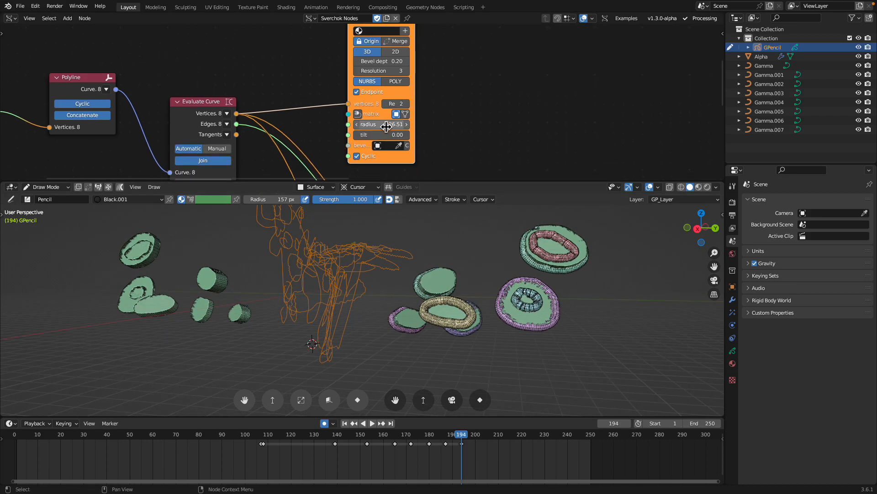
pyautogui.moveTo(386, 129); pyautogui.dragTo(365, 128)
pyautogui.moveTo(494, 241); pyautogui.dragTo(494, 255, button='middle')
pyautogui.scroll(3, 494, 255)
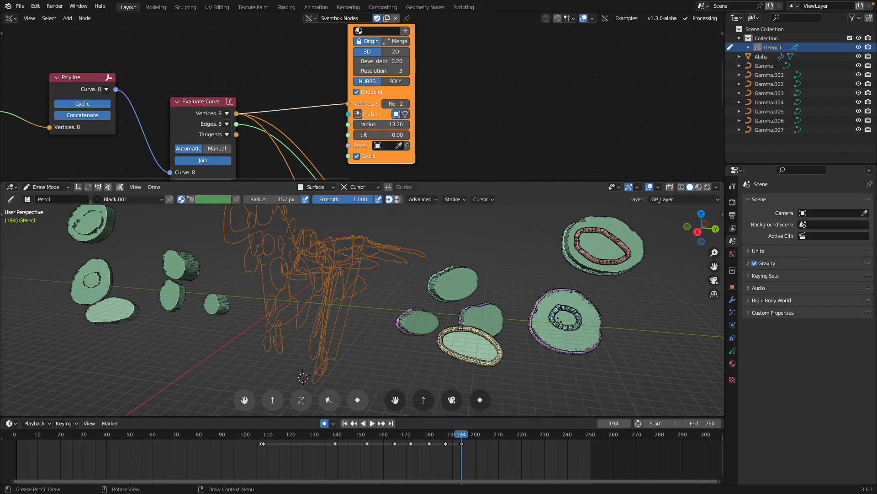
pyautogui.moveTo(305, 120); pyautogui.dragTo(359, 72, button='middle')
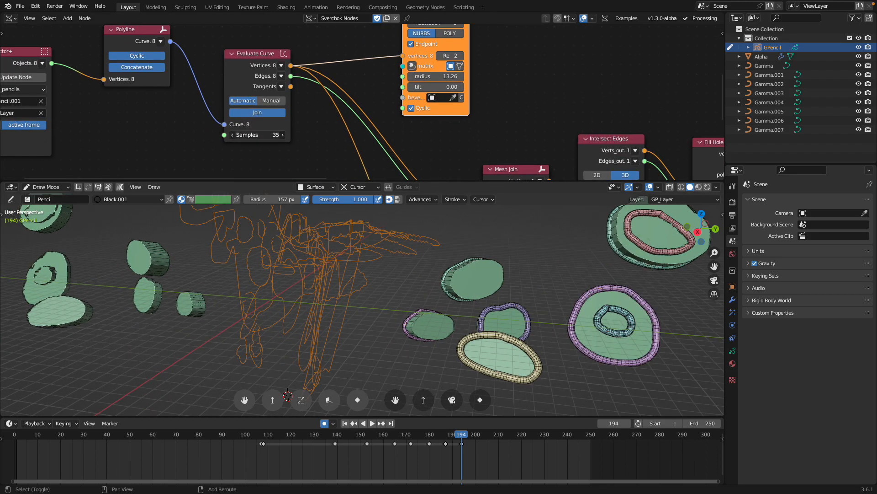
pyautogui.moveTo(256, 134); pyautogui.dragTo(240, 135)
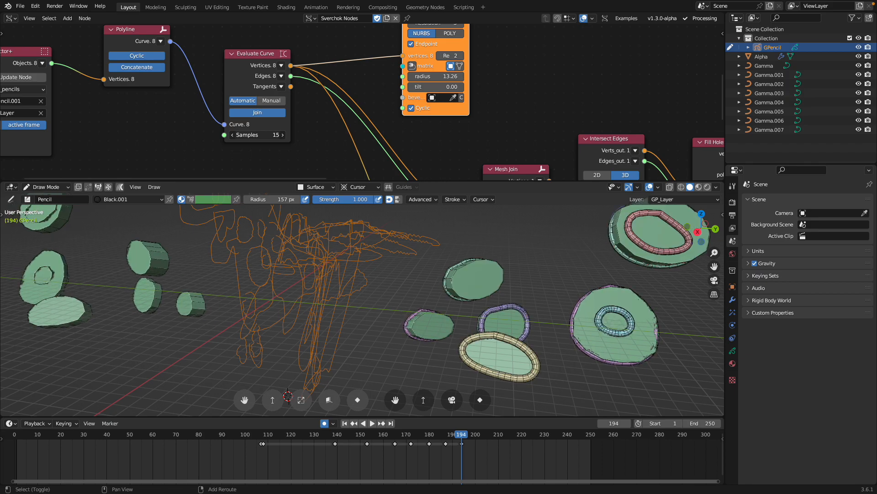
# Step: Draw two progressively smaller closed strokes stacked on the front face of the upper cylinder
pyautogui.moveTo(513, 293); pyautogui.dragTo(503, 271, button='middle')
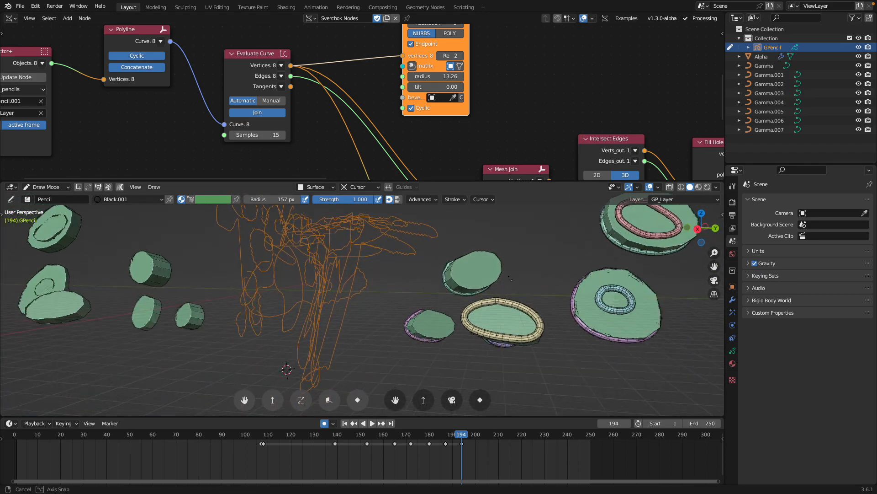
pyautogui.scroll(1, 499, 268)
pyautogui.moveTo(532, 257); pyautogui.dragTo(506, 248)
pyautogui.moveTo(507, 250)
pyautogui.mouseDown(button='middle')
pyautogui.moveTo(508, 231)
pyautogui.moveTo(538, 248)
pyautogui.mouseUp(button='middle')
pyautogui.scroll(2, 539, 249)
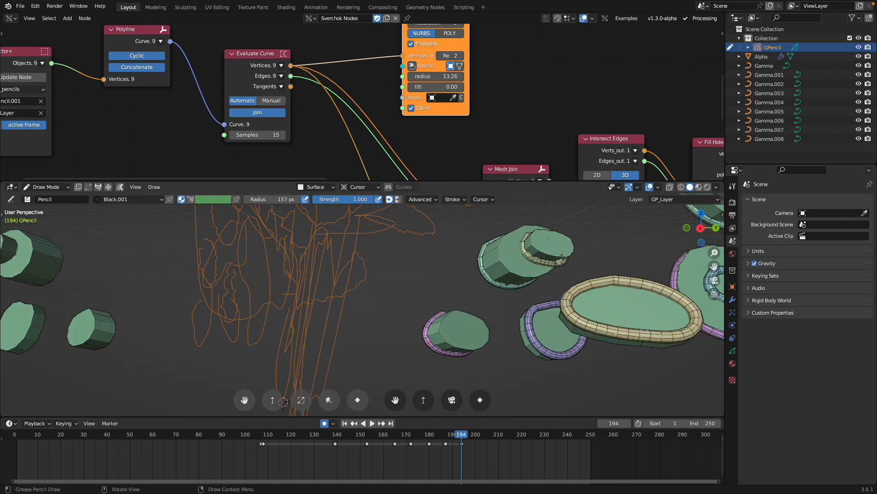
pyautogui.moveTo(552, 241); pyautogui.dragTo(550, 238)
pyautogui.moveTo(556, 246); pyautogui.dragTo(567, 266, button='middle')
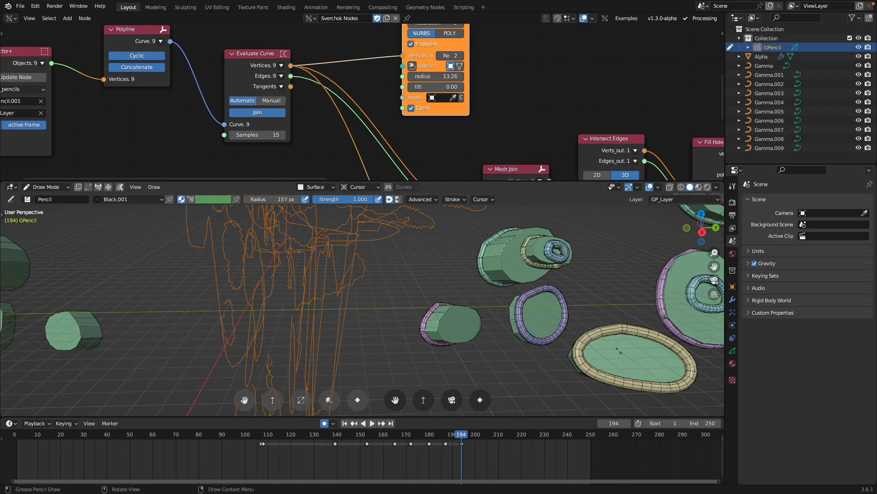
# Step: Draw elongated closed strokes extending from the flat oval and from the upper stacked cylinders
pyautogui.moveTo(621, 353); pyautogui.dragTo(658, 304)
pyautogui.moveTo(624, 358); pyautogui.dragTo(624, 358)
pyautogui.moveTo(624, 357); pyautogui.dragTo(541, 334, button='middle')
pyautogui.moveTo(511, 272); pyautogui.dragTo(623, 279, button='middle')
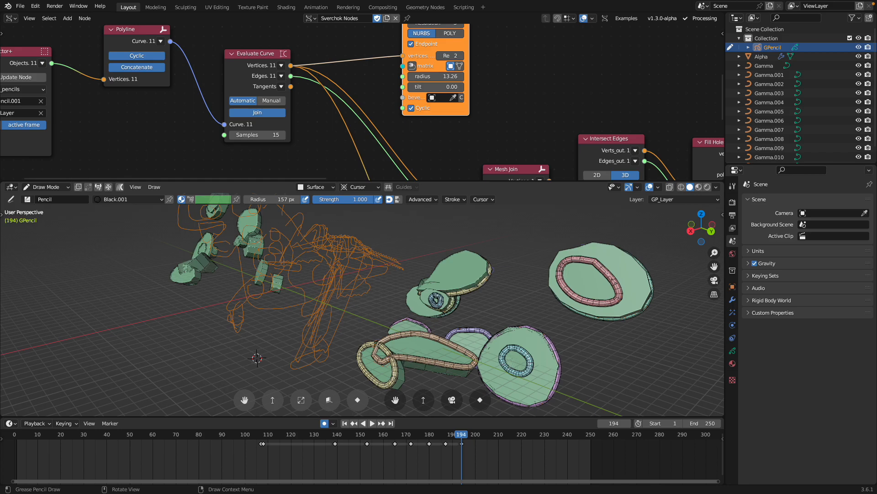
# Step: Draw more overlapping closed strokes branching off the upper large disc and the existing clusters of shapes
pyautogui.moveTo(674, 321); pyautogui.dragTo(648, 286)
pyautogui.moveTo(626, 288); pyautogui.dragTo(590, 290, button='middle')
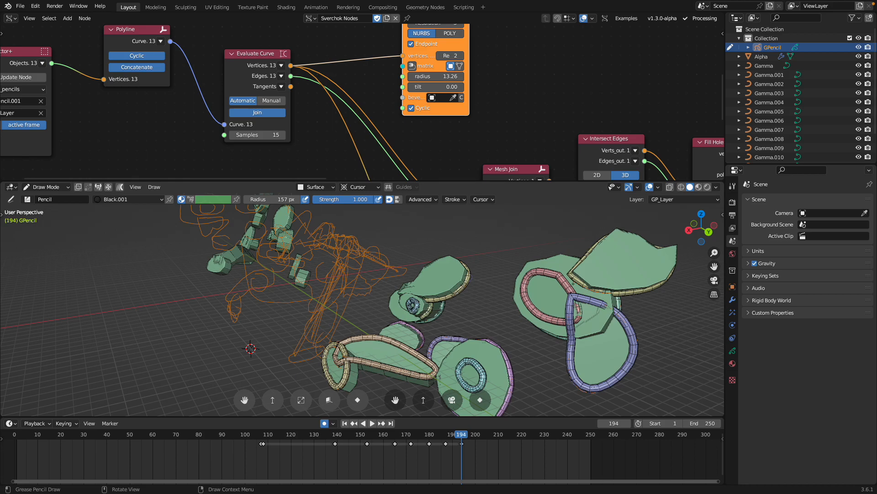
pyautogui.moveTo(435, 272); pyautogui.dragTo(481, 282, button='middle')
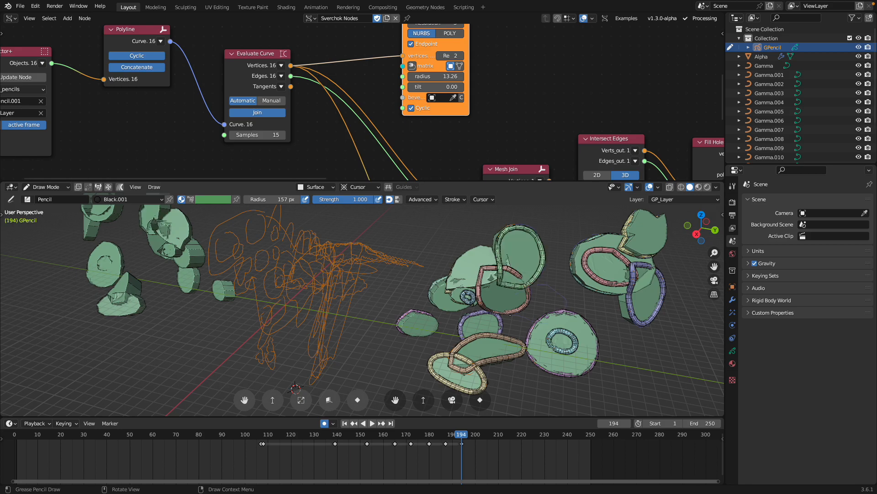
pyautogui.moveTo(514, 306)
pyautogui.mouseDown(button='middle')
pyautogui.moveTo(485, 282)
pyautogui.moveTo(529, 276)
pyautogui.moveTo(495, 275)
pyautogui.mouseUp(button='middle')
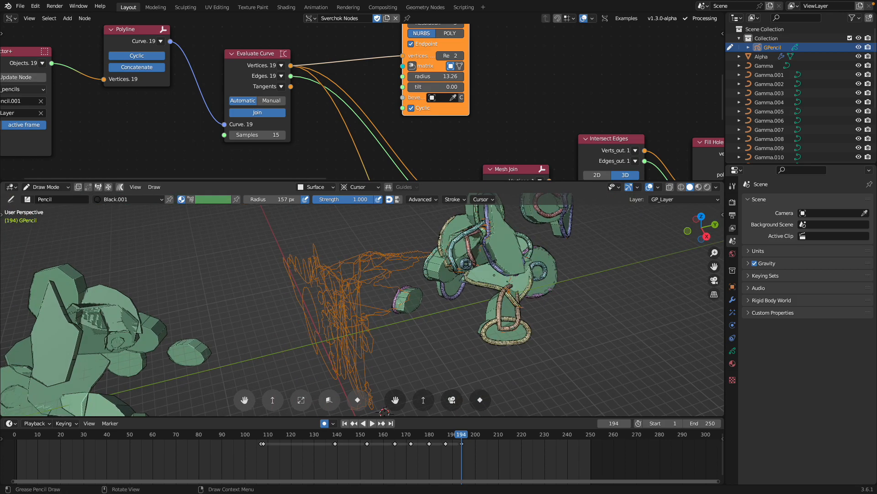
# Step: Enlarge the 3D viewport, return the grease pencil object to Object Mode and save the file
pyautogui.moveTo(385, 411); pyautogui.dragTo(352, 364, button='middle')
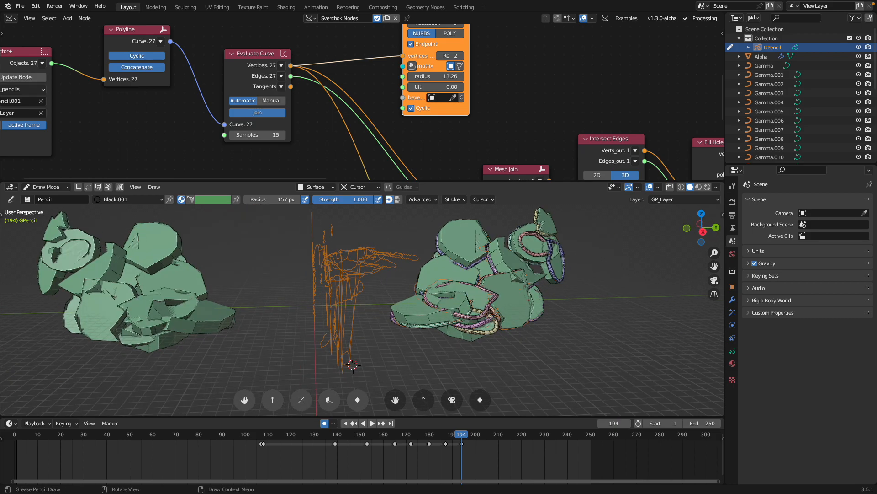
pyautogui.moveTo(409, 183); pyautogui.dragTo(409, 143)
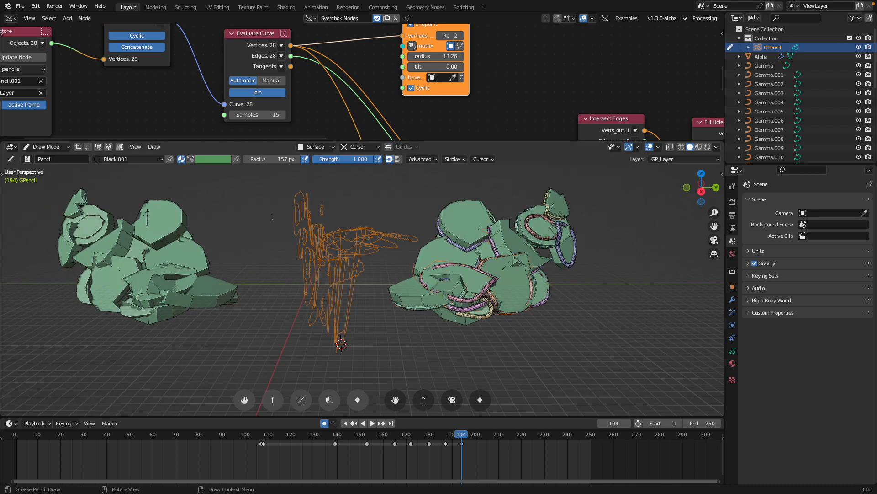
pyautogui.click(56, 150)
pyautogui.click(58, 157)
pyautogui.moveTo(440, 253); pyautogui.dragTo(478, 249, button='middle')
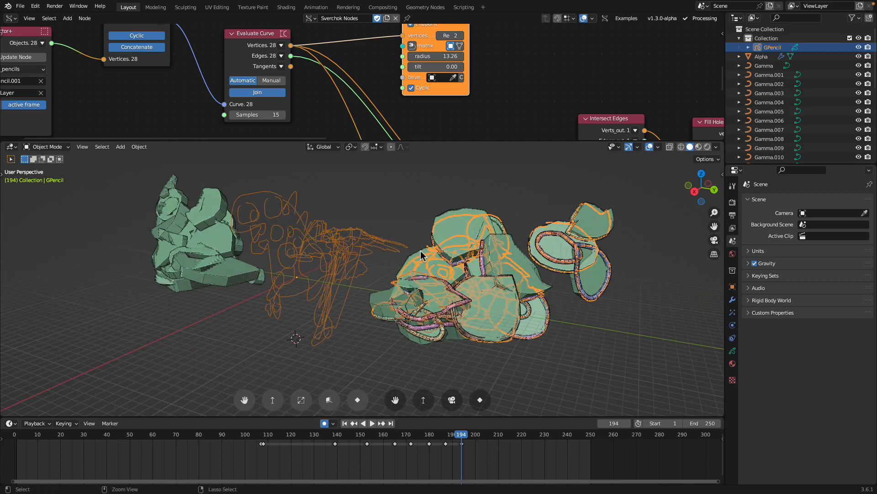
pyautogui.hotkey('ctrl', 's')
# Step: Select the Alpha mesh and toggle its Mirror modifier's viewport display to compare the shape with and without mirroring
pyautogui.click(480, 204)
pyautogui.click(538, 242)
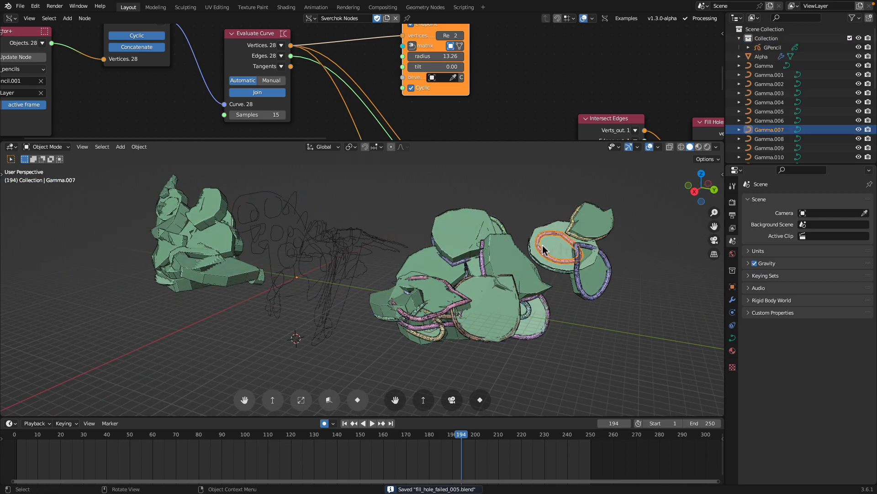
pyautogui.click(538, 242)
pyautogui.moveTo(353, 250); pyautogui.dragTo(414, 279, button='middle')
pyautogui.click(732, 300)
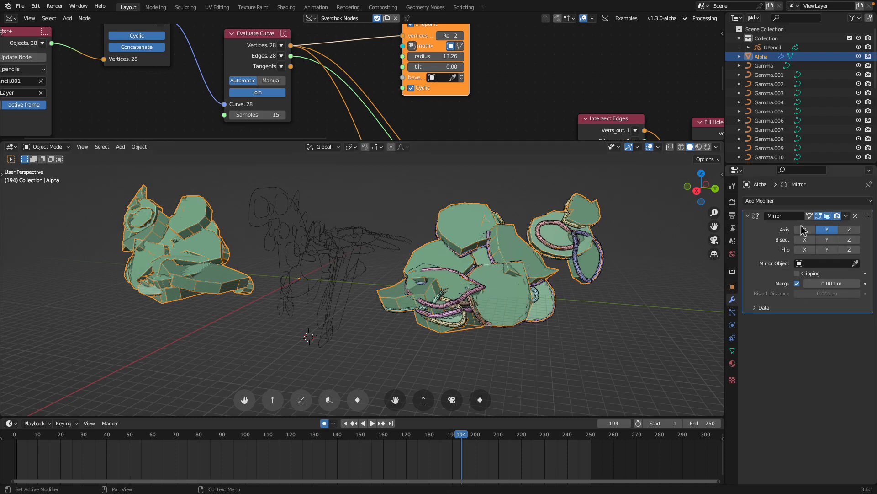
pyautogui.click(828, 216)
pyautogui.click(828, 216)
pyautogui.click(828, 217)
pyautogui.click(828, 217)
# Step: Examine the node chain through to the Mesh Viewer node that outputs the Alpha mesh
pyautogui.moveTo(518, 142); pyautogui.dragTo(524, 231)
pyautogui.scroll(-4, 562, 199)
pyautogui.moveTo(563, 200); pyautogui.dragTo(293, 183, button='middle')
pyautogui.moveTo(470, 163); pyautogui.dragTo(229, 144, button='middle')
pyautogui.moveTo(509, 124); pyautogui.dragTo(84, 210, button='middle')
pyautogui.moveTo(416, 40); pyautogui.dragTo(413, 49)
pyautogui.scroll(-1, 385, 91)
pyautogui.moveTo(454, 87); pyautogui.dragTo(550, 85, button='middle')
pyautogui.moveTo(485, 103); pyautogui.dragTo(658, 116, button='middle')
pyautogui.moveTo(409, 116); pyautogui.dragTo(312, 149, button='middle')
pyautogui.scroll(3, 531, 120)
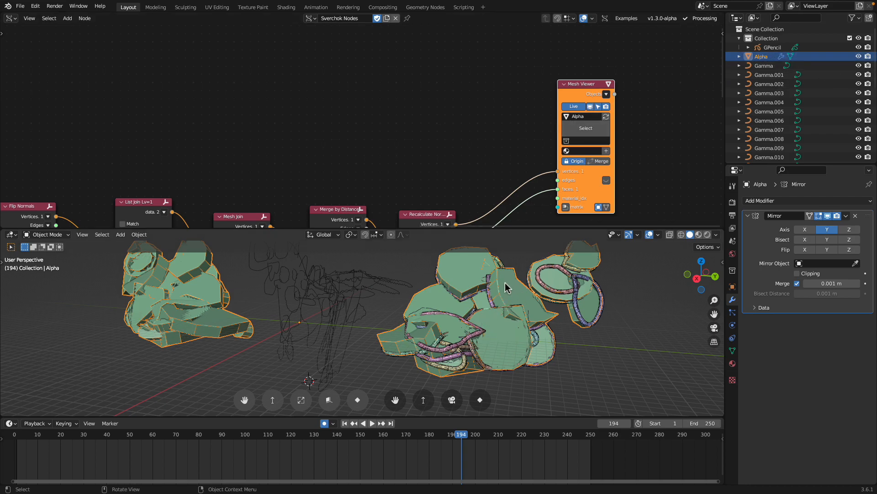
# Step: Enable Merge on the Polyline Viewer node that outputs the Gamma curves
pyautogui.moveTo(515, 233); pyautogui.dragTo(515, 147)
pyautogui.moveTo(515, 147); pyautogui.dragTo(507, 186, button='middle')
pyautogui.moveTo(514, 153); pyautogui.dragTo(514, 247)
pyautogui.scroll(-3, 610, 102)
pyautogui.scroll(-1, 797, 106)
pyautogui.scroll(5, 517, 102)
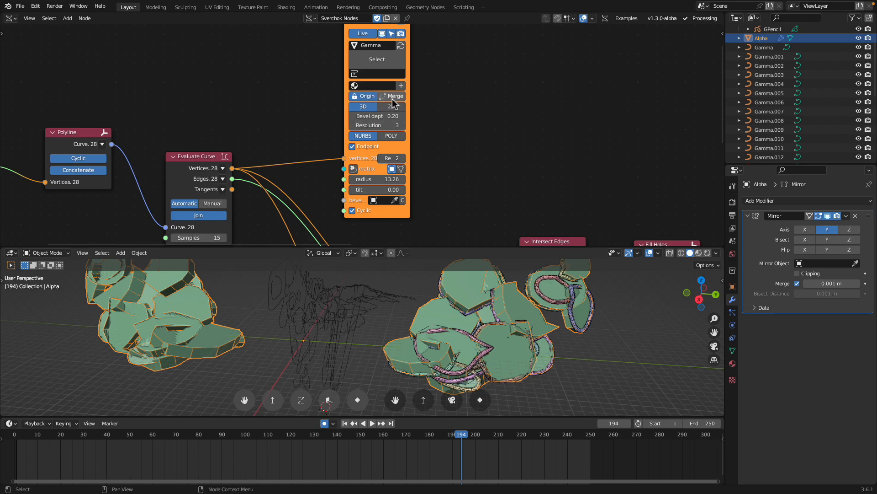
pyautogui.click(393, 97)
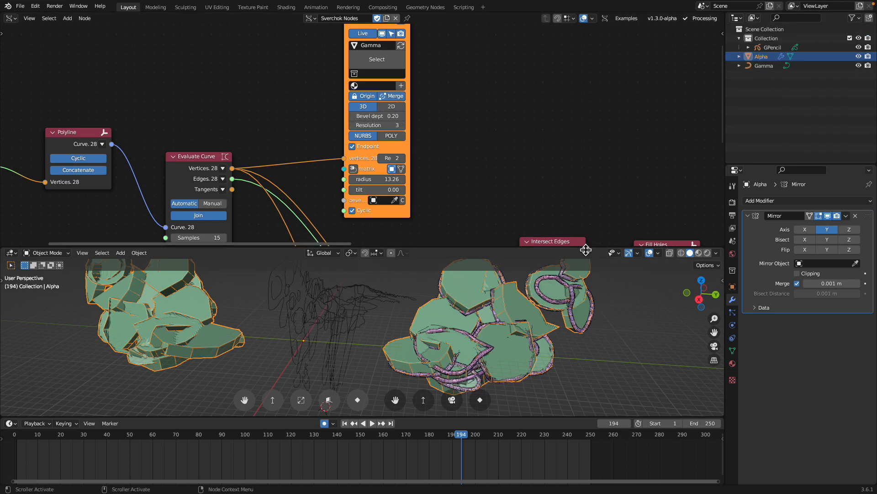
# Step: Enlarge the 3D viewport to inspect the merged tube outlines and save the file
pyautogui.moveTo(586, 247); pyautogui.dragTo(548, 181)
pyautogui.moveTo(545, 265); pyautogui.dragTo(565, 260, button='middle')
pyautogui.moveTo(491, 267); pyautogui.dragTo(416, 217, button='middle')
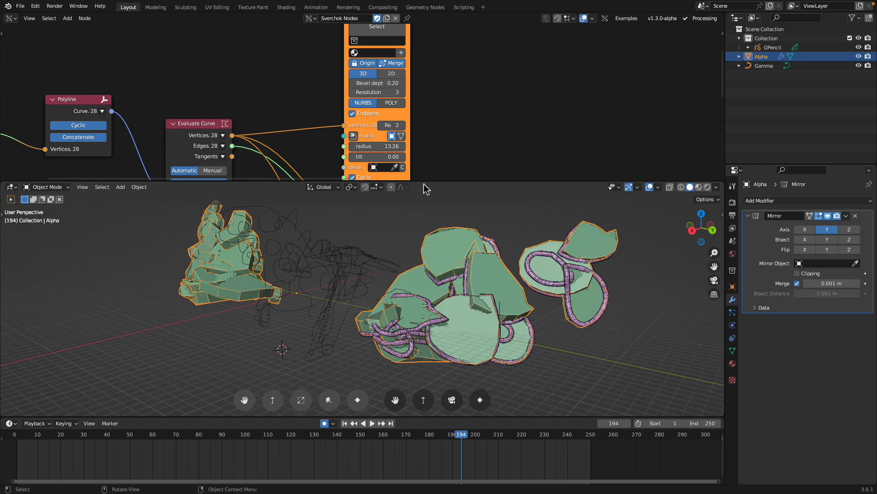
pyautogui.moveTo(424, 182); pyautogui.dragTo(437, 133)
pyautogui.moveTo(438, 174); pyautogui.dragTo(480, 232, button='middle')
pyautogui.hotkey('ctrl', 's')
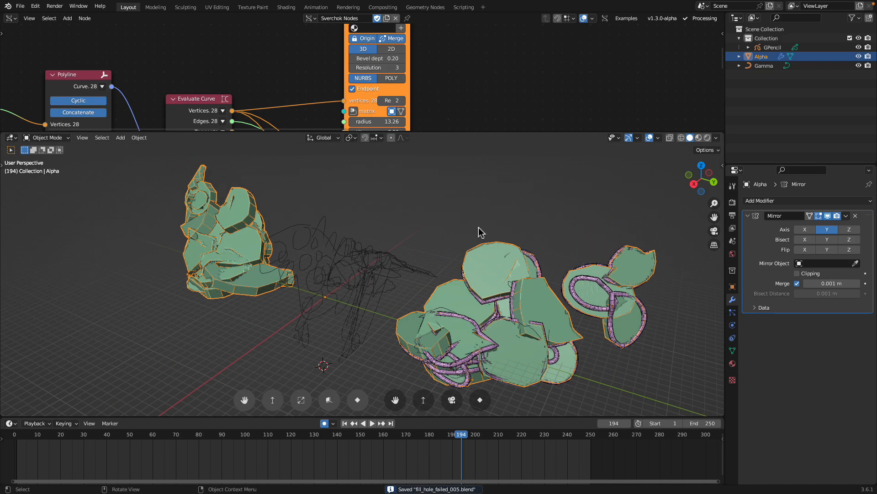
# Step: Frame the whole node tree for an overview and start a new default scene with a cube
pyautogui.moveTo(416, 136); pyautogui.dragTo(416, 235)
pyautogui.press('Home')
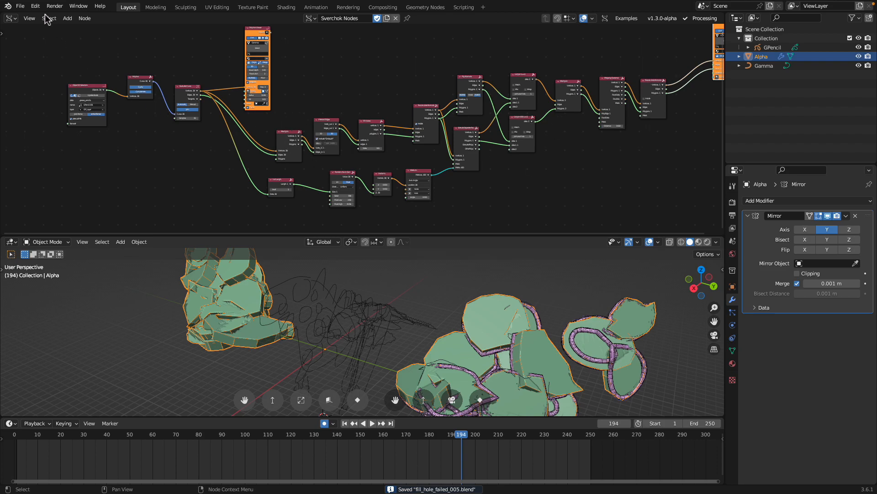
pyautogui.click(20, 6)
pyautogui.moveTo(33, 17)
pyautogui.press('Return')
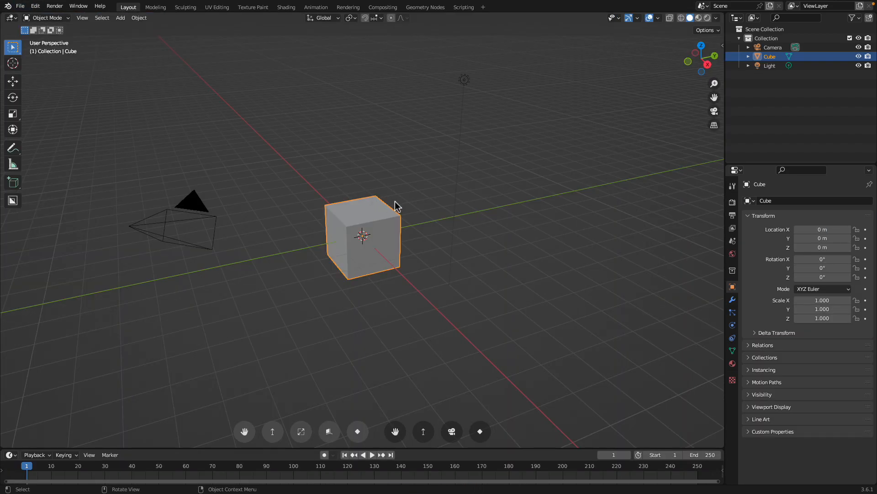
pyautogui.moveTo(382, 200); pyautogui.dragTo(361, 188, button='middle')
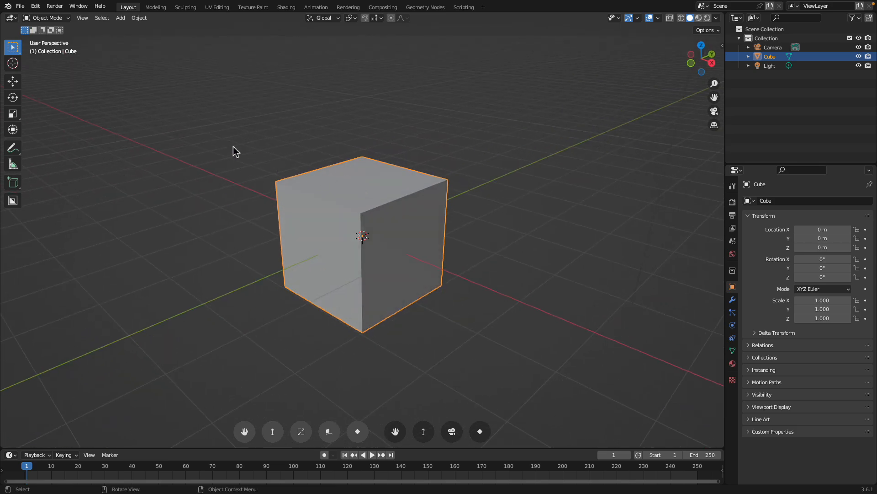
# Step: Put the cube into Sculpt Mode and choose the Lasso Trim tool
pyautogui.click(52, 19)
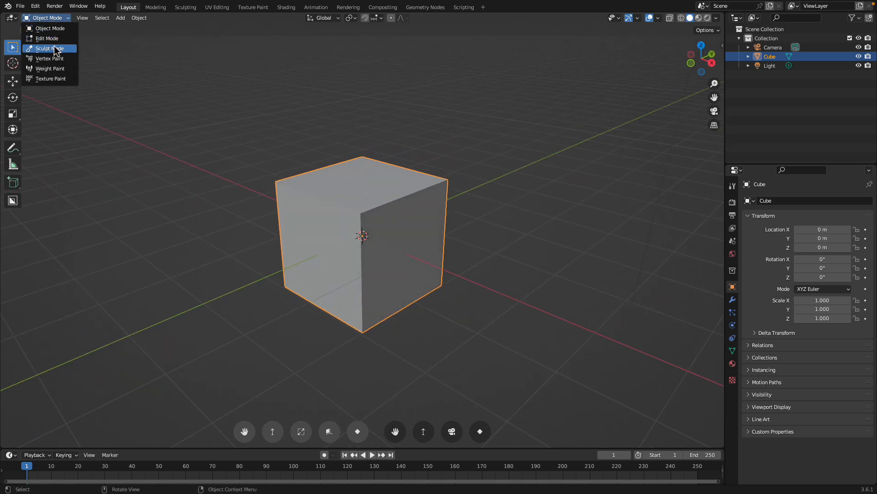
pyautogui.click(56, 49)
pyautogui.moveTo(25, 164); pyautogui.dragTo(91, 167)
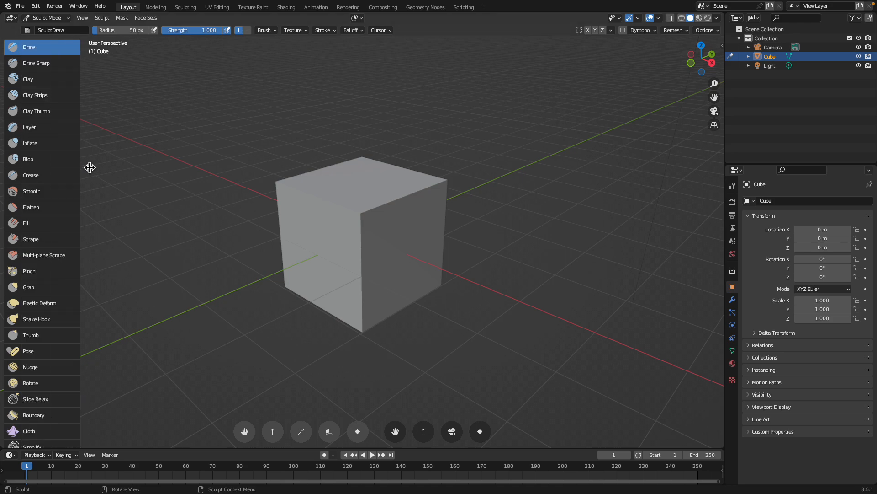
pyautogui.scroll(-10, 62, 254)
pyautogui.scroll(-2, 63, 254)
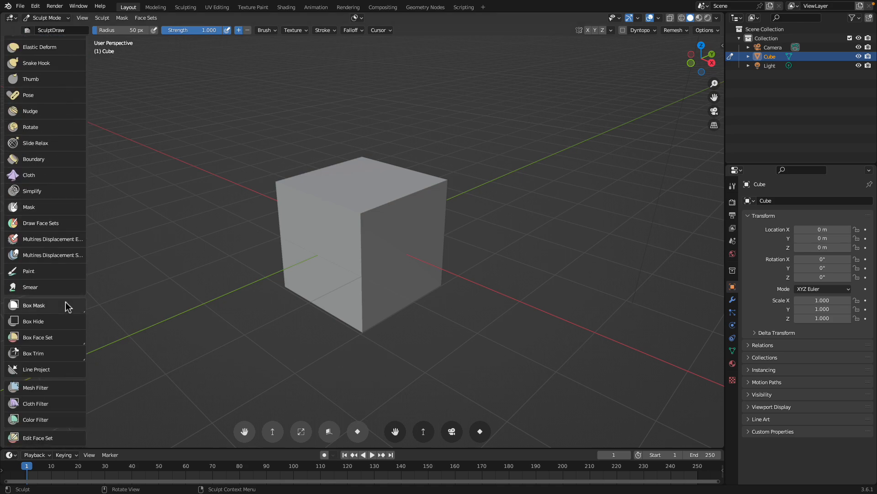
pyautogui.scroll(-5, 55, 392)
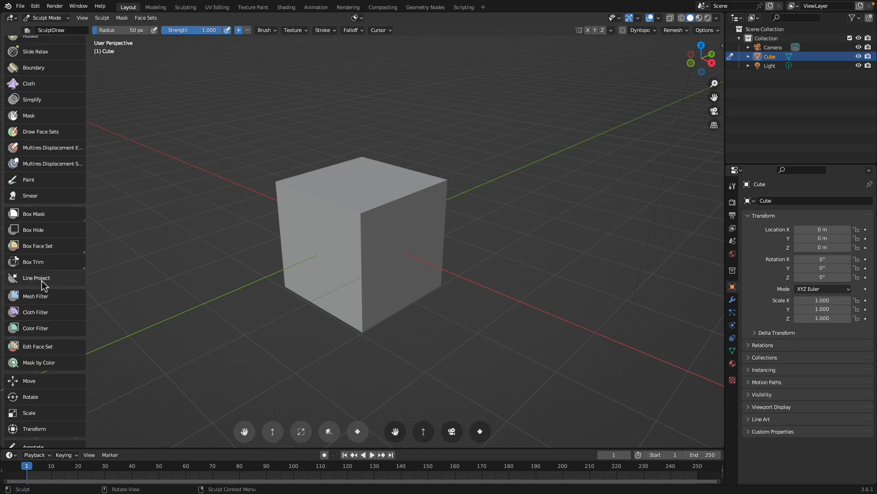
pyautogui.moveTo(62, 269); pyautogui.dragTo(58, 300)
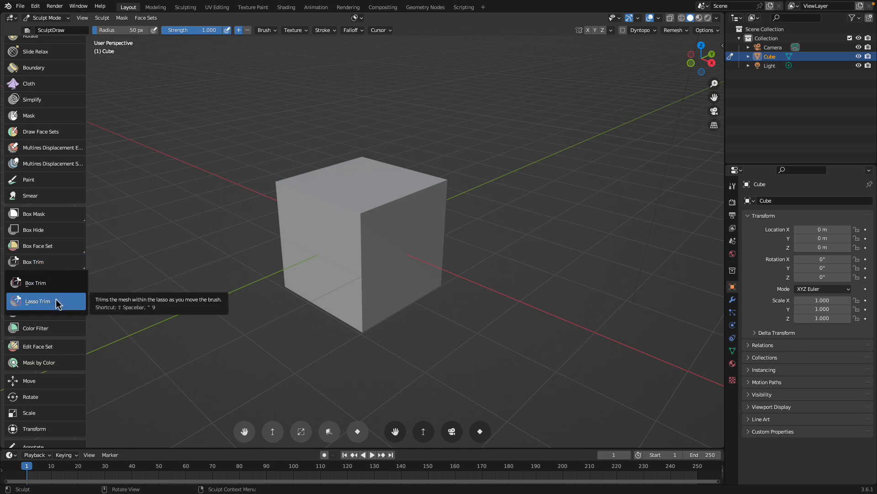
pyautogui.moveTo(58, 302); pyautogui.dragTo(59, 302)
# Step: Trim curved notches out of the cube's upper edges and a lower edge using Lasso Trim in Difference mode
pyautogui.moveTo(283, 218)
pyautogui.mouseDown(button='middle')
pyautogui.moveTo(322, 218)
pyautogui.moveTo(354, 203)
pyautogui.mouseUp(button='middle')
pyautogui.moveTo(419, 150); pyautogui.dragTo(435, 146, button='middle')
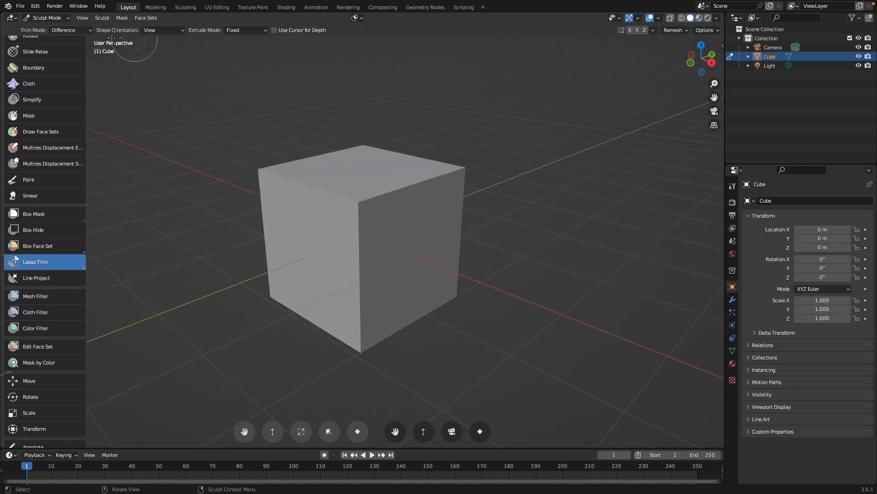
pyautogui.moveTo(431, 145)
pyautogui.mouseDown()
pyautogui.moveTo(476, 215)
pyautogui.moveTo(421, 173)
pyautogui.moveTo(429, 147)
pyautogui.mouseUp()
pyautogui.moveTo(320, 138); pyautogui.dragTo(252, 219)
pyautogui.moveTo(335, 187)
pyautogui.mouseDown(button='middle')
pyautogui.moveTo(400, 211)
pyautogui.moveTo(375, 215)
pyautogui.mouseUp(button='middle')
pyautogui.moveTo(226, 287)
pyautogui.mouseDown()
pyautogui.moveTo(289, 369)
pyautogui.moveTo(259, 354)
pyautogui.mouseUp()
pyautogui.moveTo(311, 337)
pyautogui.mouseDown(button='middle')
pyautogui.moveTo(339, 316)
pyautogui.moveTo(332, 306)
pyautogui.moveTo(392, 308)
pyautogui.mouseUp(button='middle')
pyautogui.moveTo(347, 246); pyautogui.dragTo(351, 258, button='middle')
pyautogui.moveTo(300, 137)
pyautogui.mouseDown()
pyautogui.moveTo(214, 151)
pyautogui.moveTo(274, 119)
pyautogui.mouseUp()
pyautogui.moveTo(428, 139)
pyautogui.mouseDown()
pyautogui.moveTo(496, 219)
pyautogui.moveTo(419, 126)
pyautogui.mouseUp()
pyautogui.moveTo(414, 172); pyautogui.dragTo(432, 169, button='middle')
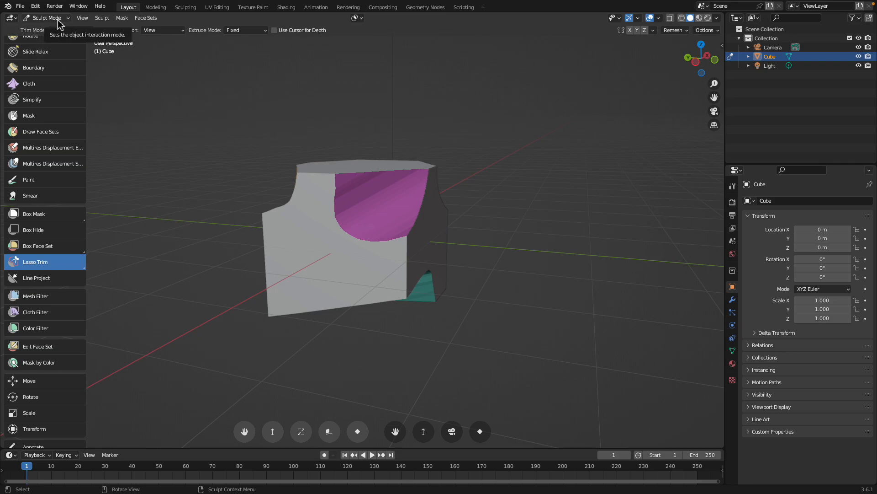
# Step: Trim a curved piece off another lower corner of the cube and orbit around the cut shape
pyautogui.moveTo(237, 136)
pyautogui.mouseDown(button='middle')
pyautogui.moveTo(352, 172)
pyautogui.moveTo(309, 221)
pyautogui.mouseUp(button='middle')
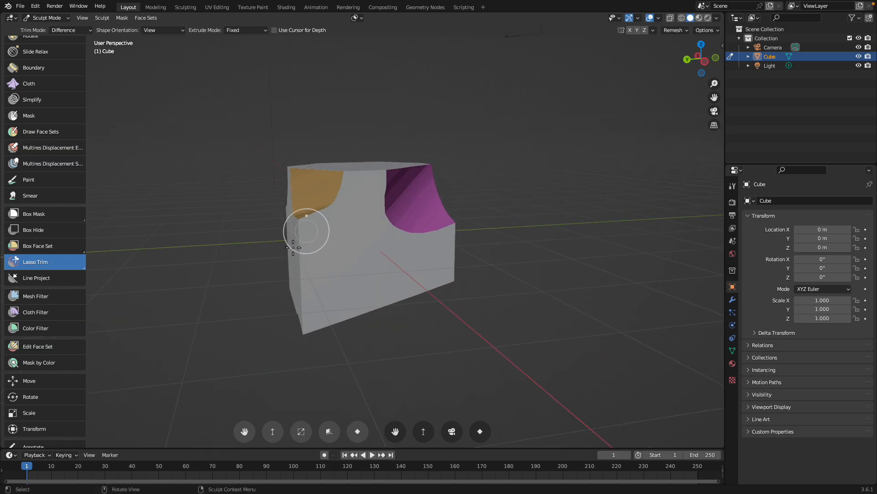
pyautogui.moveTo(301, 270)
pyautogui.mouseDown()
pyautogui.moveTo(300, 363)
pyautogui.moveTo(231, 280)
pyautogui.moveTo(300, 270)
pyautogui.mouseUp()
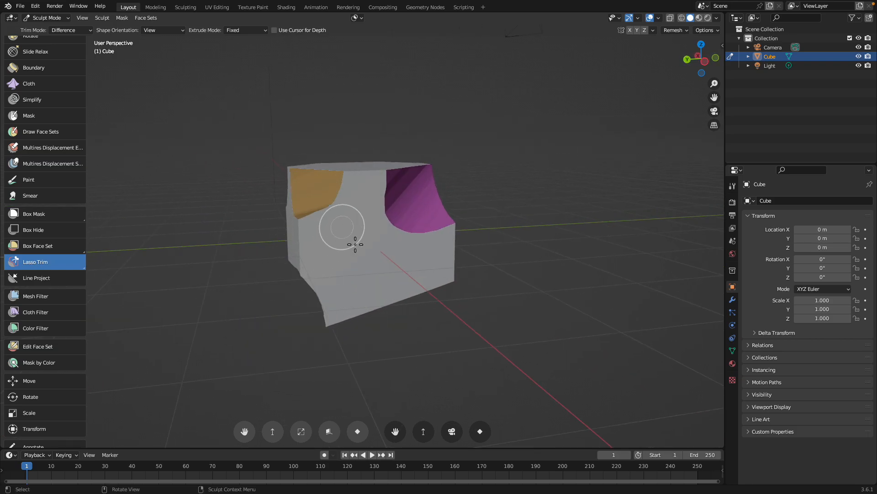
pyautogui.moveTo(352, 241); pyautogui.dragTo(415, 263, button='middle')
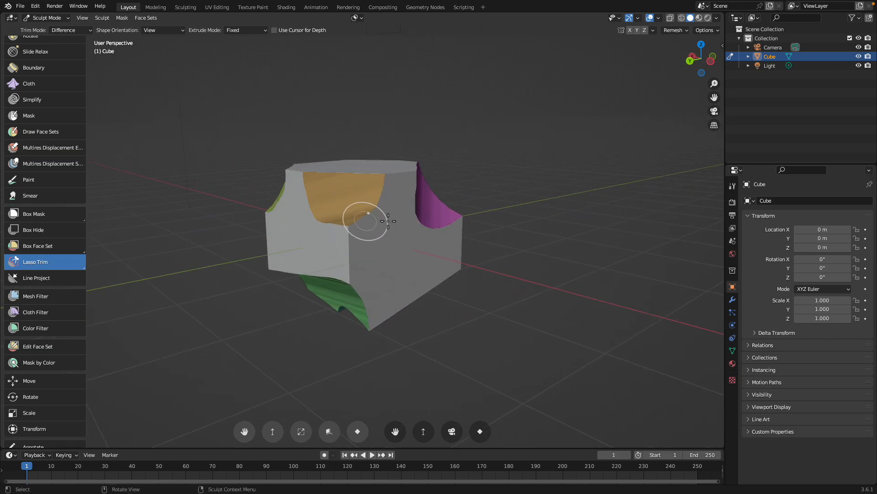
pyautogui.moveTo(379, 218); pyautogui.dragTo(443, 216, button='middle')
pyautogui.moveTo(374, 205)
pyautogui.mouseDown(button='middle')
pyautogui.moveTo(334, 208)
pyautogui.moveTo(343, 211)
pyautogui.moveTo(343, 190)
pyautogui.moveTo(318, 214)
pyautogui.mouseUp(button='middle')
# Step: Set the Lasso Trim mode to Join and add several lasso-shaped solids through the cube
pyautogui.click(47, 264)
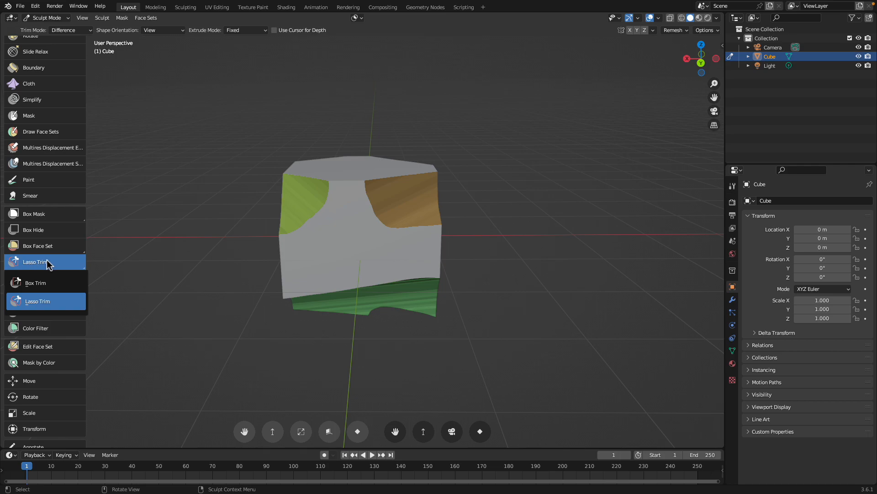
pyautogui.click(68, 301)
pyautogui.click(75, 32)
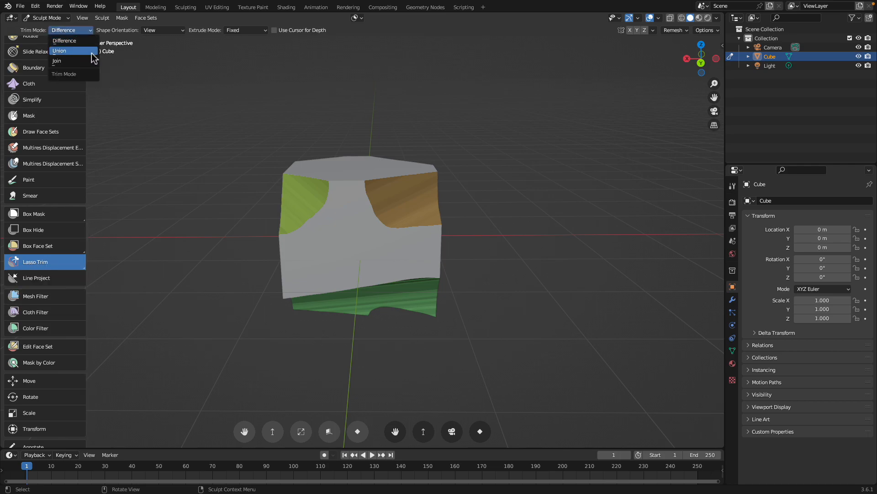
pyautogui.click(69, 63)
pyautogui.moveTo(304, 206)
pyautogui.mouseDown()
pyautogui.moveTo(210, 230)
pyautogui.moveTo(314, 247)
pyautogui.moveTo(319, 231)
pyautogui.mouseUp()
pyautogui.moveTo(319, 231); pyautogui.dragTo(351, 182, button='middle')
pyautogui.moveTo(351, 182)
pyautogui.mouseDown()
pyautogui.moveTo(385, 188)
pyautogui.moveTo(402, 176)
pyautogui.moveTo(479, 196)
pyautogui.moveTo(456, 183)
pyautogui.moveTo(368, 188)
pyautogui.moveTo(351, 160)
pyautogui.mouseUp()
pyautogui.moveTo(268, 235)
pyautogui.mouseDown()
pyautogui.moveTo(334, 289)
pyautogui.moveTo(271, 221)
pyautogui.mouseUp()
pyautogui.moveTo(408, 234)
pyautogui.mouseDown()
pyautogui.moveTo(386, 283)
pyautogui.moveTo(372, 239)
pyautogui.mouseUp()
pyautogui.moveTo(280, 268); pyautogui.dragTo(278, 232, button='middle')
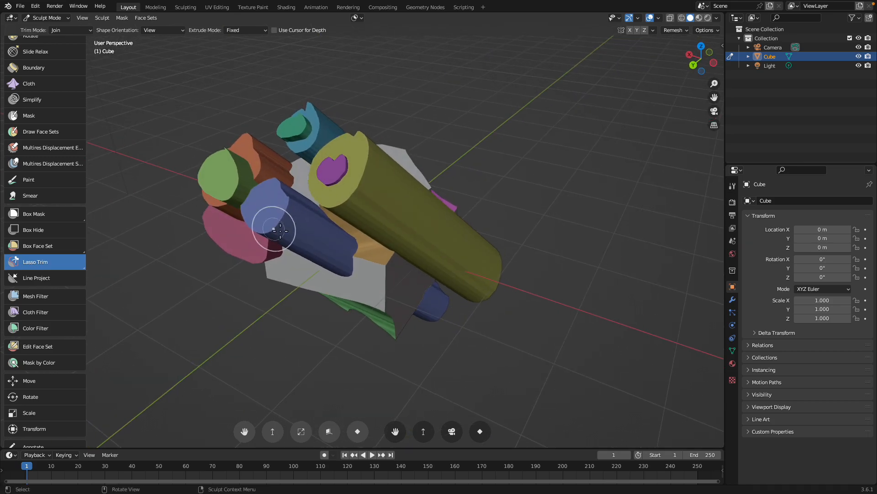
# Step: Set Shape Orientation to Surface with Use Cursor for Depth enabled, and lasso new solids onto the existing shapes
pyautogui.click(173, 30)
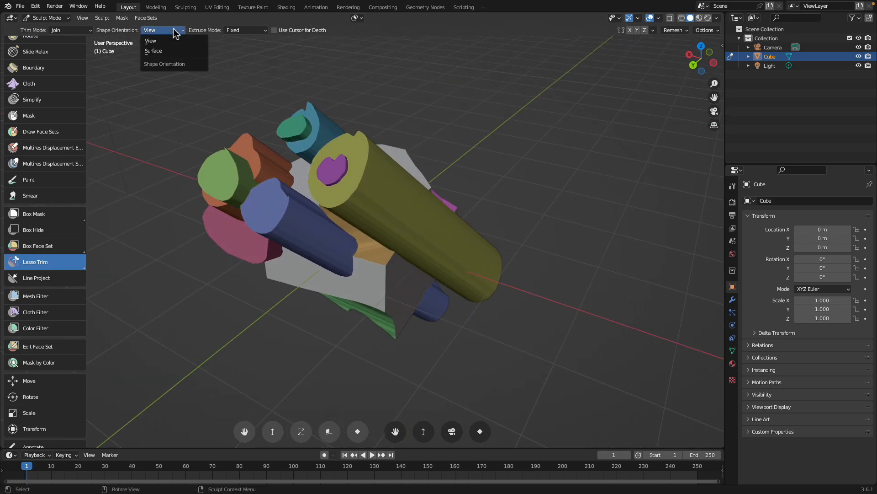
pyautogui.click(178, 51)
pyautogui.click(246, 30)
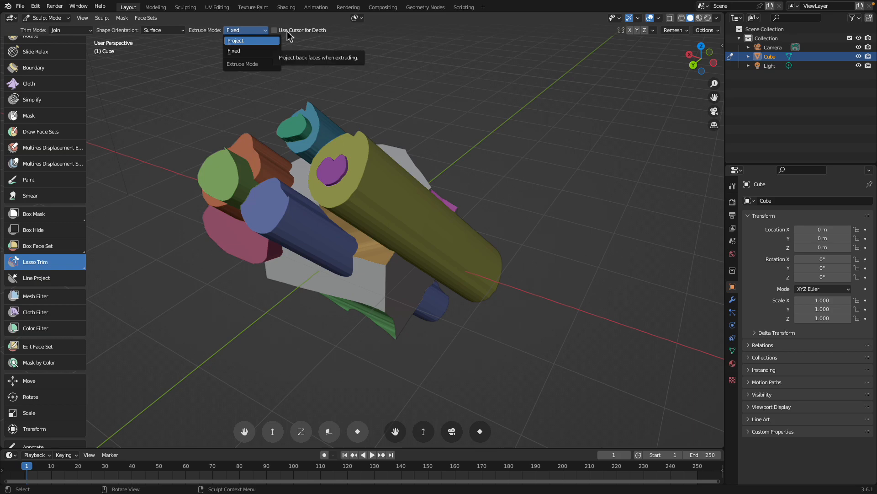
pyautogui.click(287, 32)
pyautogui.click(246, 30)
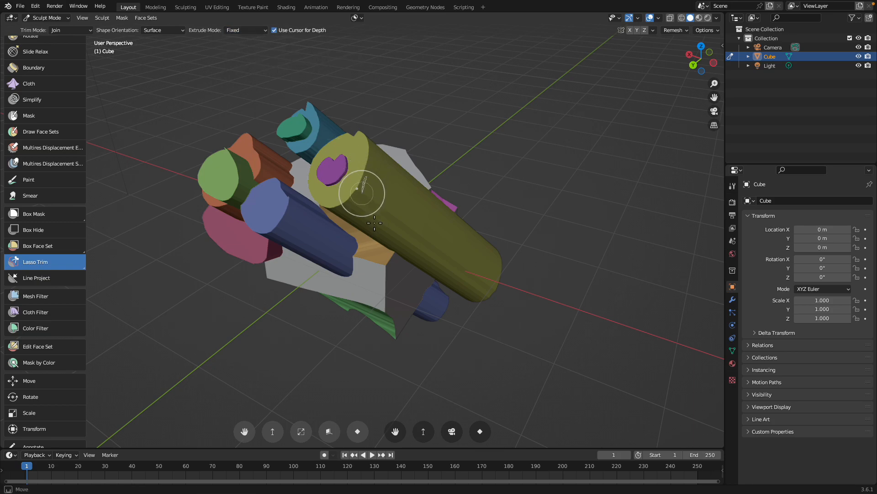
pyautogui.moveTo(388, 188); pyautogui.dragTo(364, 224, button='middle')
pyautogui.moveTo(363, 223); pyautogui.dragTo(361, 218)
pyautogui.moveTo(358, 228); pyautogui.dragTo(364, 218, button='middle')
pyautogui.moveTo(319, 218)
pyautogui.mouseDown()
pyautogui.moveTo(346, 198)
pyautogui.moveTo(324, 236)
pyautogui.mouseUp()
# Step: Set Extrude Mode to Project and lasso two more solids onto the cluster
pyautogui.click(244, 31)
pyautogui.click(239, 40)
pyautogui.moveTo(362, 187); pyautogui.dragTo(397, 219)
pyautogui.moveTo(323, 187); pyautogui.dragTo(343, 249)
pyautogui.moveTo(342, 250)
pyautogui.mouseDown(button='middle')
pyautogui.moveTo(382, 232)
pyautogui.moveTo(402, 202)
pyautogui.mouseUp(button='middle')
# Step: Increase the brush radius and add more lasso-shaped solids, stacking progressively smaller ones on the large upper cylinder
pyautogui.press('f')
pyautogui.click(461, 202)
pyautogui.moveTo(365, 171)
pyautogui.mouseDown()
pyautogui.moveTo(405, 249)
pyautogui.moveTo(388, 160)
pyautogui.mouseUp()
pyautogui.moveTo(388, 197)
pyautogui.mouseDown()
pyautogui.moveTo(402, 186)
pyautogui.moveTo(411, 163)
pyautogui.moveTo(403, 158)
pyautogui.moveTo(421, 129)
pyautogui.mouseUp()
pyautogui.moveTo(364, 208)
pyautogui.mouseDown()
pyautogui.moveTo(375, 217)
pyautogui.moveTo(341, 228)
pyautogui.mouseUp()
# Step: Adjust the brush radius again and lasso further solids onto other sides of the cluster
pyautogui.press('f')
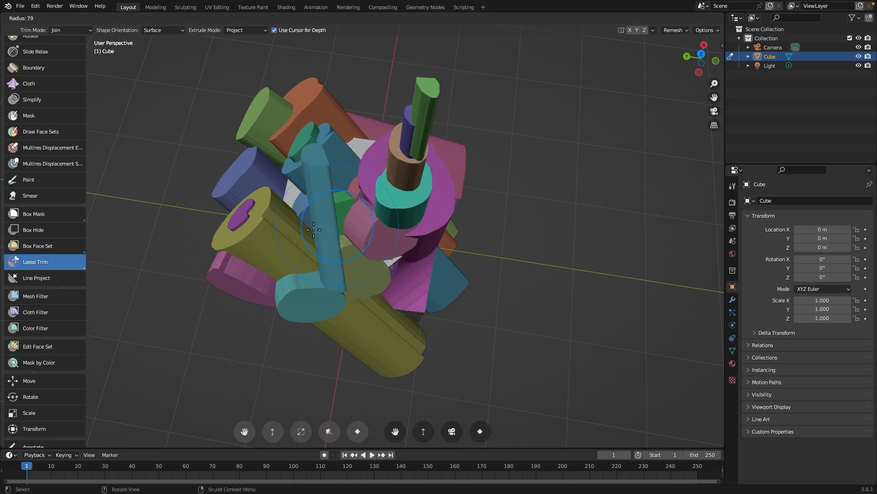
pyautogui.click(297, 226)
pyautogui.moveTo(280, 231)
pyautogui.mouseDown()
pyautogui.moveTo(275, 239)
pyautogui.moveTo(284, 243)
pyautogui.mouseUp()
pyautogui.moveTo(289, 284)
pyautogui.mouseDown()
pyautogui.moveTo(303, 300)
pyautogui.moveTo(301, 292)
pyautogui.mouseUp()
pyautogui.moveTo(303, 293); pyautogui.dragTo(359, 265, button='middle')
pyautogui.moveTo(330, 250); pyautogui.dragTo(303, 276)
pyautogui.moveTo(307, 276); pyautogui.dragTo(366, 229, button='middle')
pyautogui.moveTo(342, 183)
pyautogui.mouseDown()
pyautogui.moveTo(420, 221)
pyautogui.moveTo(405, 227)
pyautogui.mouseUp()
pyautogui.moveTo(321, 162); pyautogui.dragTo(330, 184)
pyautogui.moveTo(333, 160)
pyautogui.mouseDown()
pyautogui.moveTo(350, 251)
pyautogui.moveTo(355, 238)
pyautogui.mouseUp()
# Step: Extend the far side of the cluster with additional overlapping lasso-shaped solids
pyautogui.moveTo(361, 210); pyautogui.dragTo(414, 210, button='middle')
pyautogui.moveTo(387, 199); pyautogui.dragTo(428, 224)
pyautogui.moveTo(348, 182)
pyautogui.mouseDown()
pyautogui.moveTo(315, 222)
pyautogui.moveTo(365, 270)
pyautogui.moveTo(365, 259)
pyautogui.mouseUp()
pyautogui.moveTo(336, 256); pyautogui.dragTo(403, 230, button='middle')
pyautogui.moveTo(389, 240); pyautogui.dragTo(380, 206)
pyautogui.moveTo(321, 199)
pyautogui.mouseDown()
pyautogui.moveTo(367, 180)
pyautogui.moveTo(375, 202)
pyautogui.mouseUp()
pyautogui.moveTo(369, 180); pyautogui.dragTo(414, 184, button='middle')
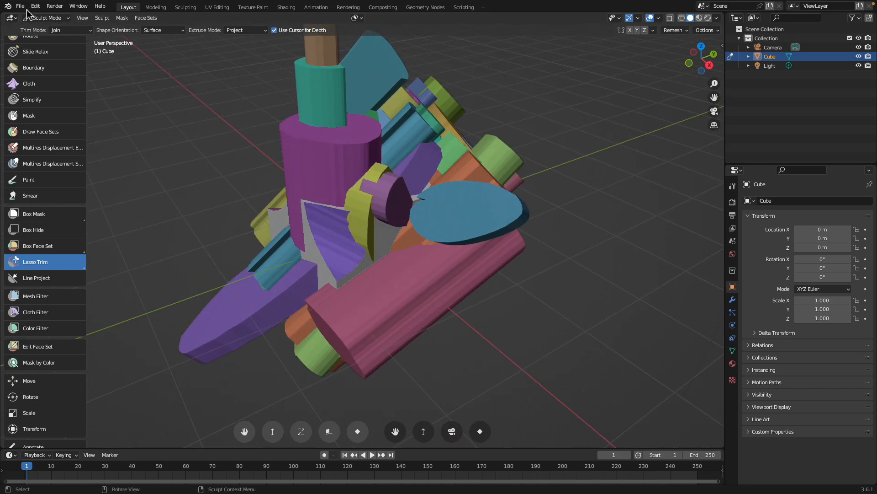
# Step: Return to Object Mode and reopen fill_hole_failed_005.blend, discarding the unsaved sculpt test scene
pyautogui.click(47, 18)
pyautogui.click(39, 20)
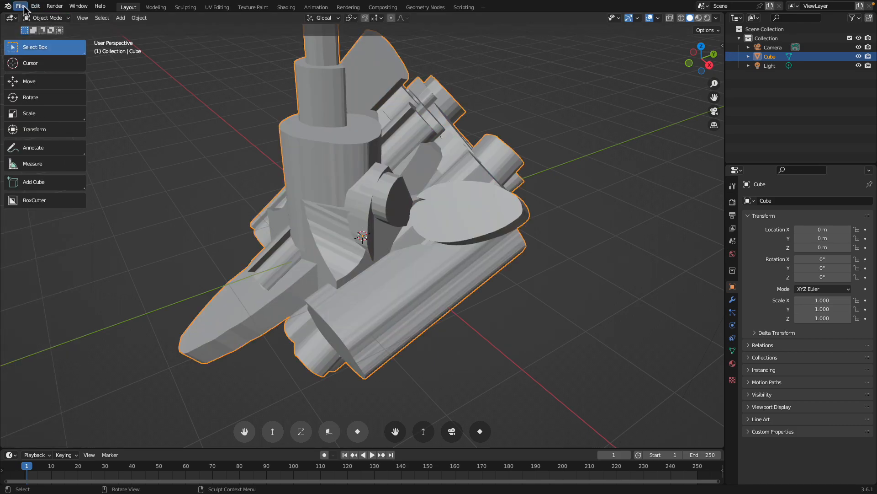
pyautogui.click(21, 6)
pyautogui.moveTo(46, 35)
pyautogui.click(133, 36)
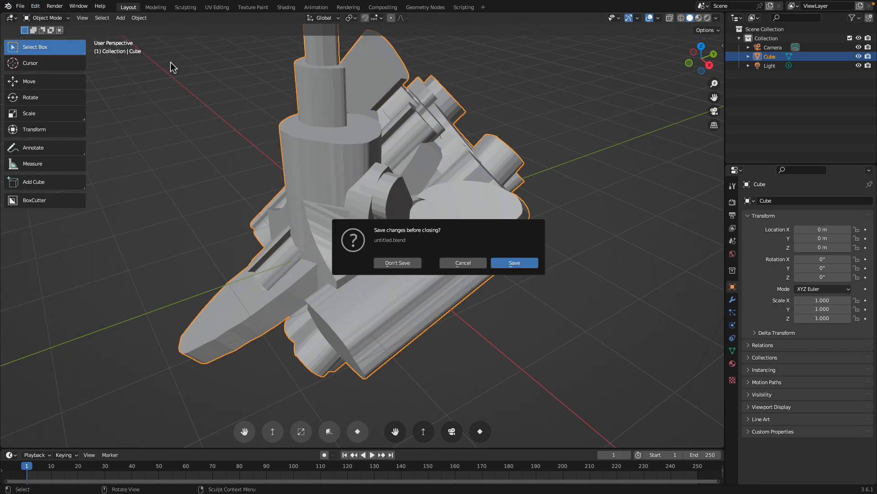
pyautogui.click(422, 266)
pyautogui.moveTo(427, 247); pyautogui.dragTo(460, 238, button='middle')
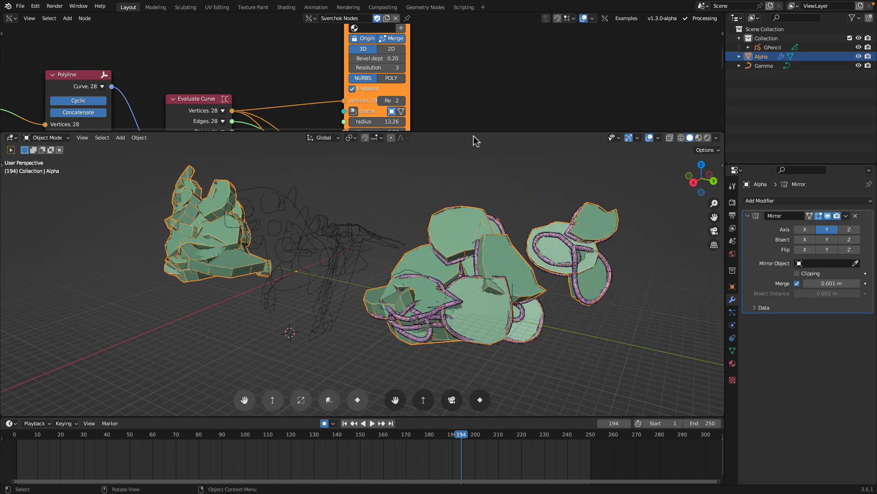
pyautogui.moveTo(475, 135); pyautogui.dragTo(475, 159)
pyautogui.moveTo(512, 206); pyautogui.dragTo(503, 262, button='middle')
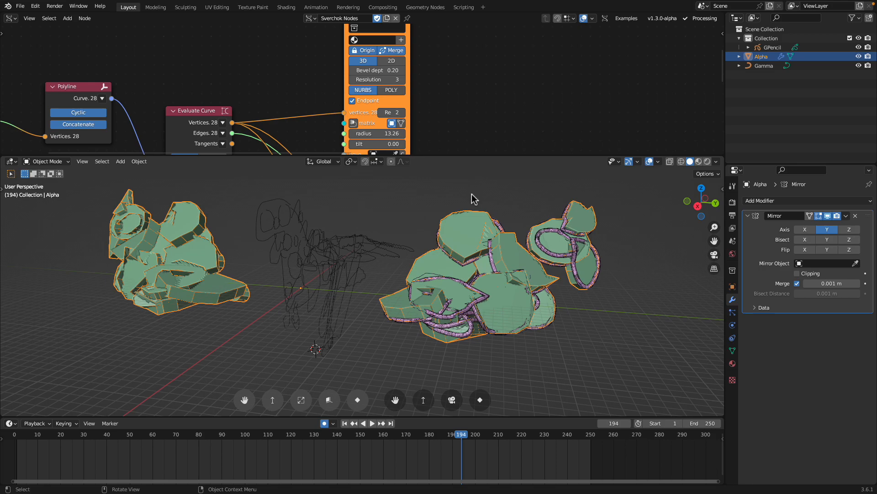
# Step: Enlarge the node editor and line up the Object ID Selector+, Polyline and Evaluate Curve nodes in one row
pyautogui.scroll(1, 452, 238)
pyautogui.moveTo(501, 157); pyautogui.dragTo(480, 337)
pyautogui.moveTo(279, 213); pyautogui.dragTo(438, 145, button='middle')
pyautogui.moveTo(230, 109); pyautogui.dragTo(227, 130)
pyautogui.moveTo(354, 132); pyautogui.dragTo(339, 96)
pyautogui.moveTo(238, 128); pyautogui.dragTo(239, 111)
pyautogui.moveTo(101, 140); pyautogui.dragTo(124, 111)
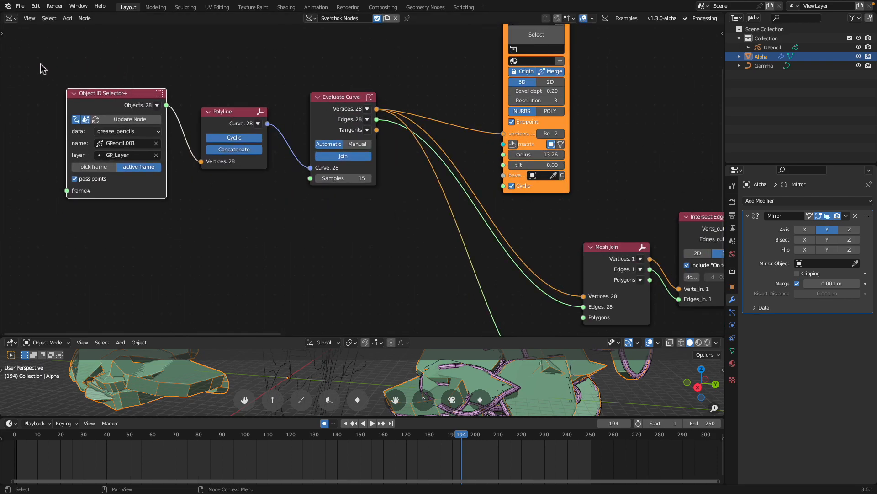
pyautogui.moveTo(208, 121); pyautogui.dragTo(213, 103)
pyautogui.moveTo(336, 102); pyautogui.dragTo(332, 98)
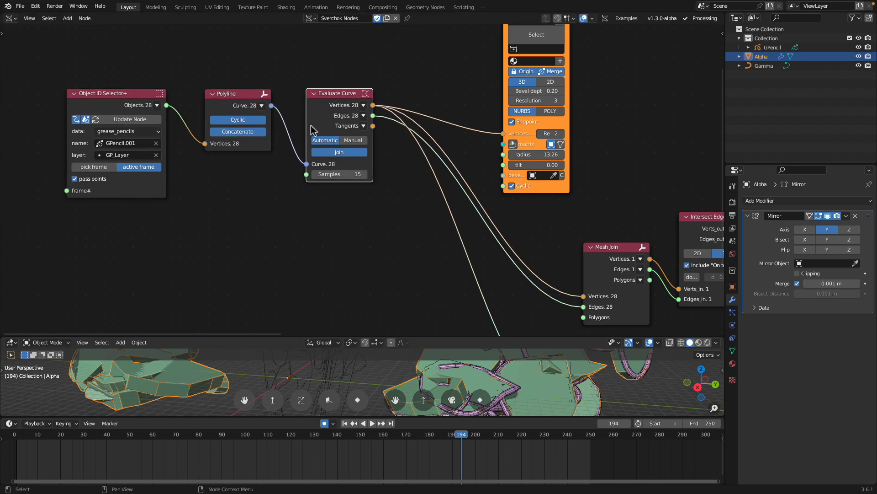
# Step: Reposition the curve viewer node and shift the Mesh Join node slightly toward the Evaluate Curve node
pyautogui.moveTo(348, 113); pyautogui.dragTo(253, 140, button='middle')
pyautogui.moveTo(295, 122); pyautogui.dragTo(290, 130, button='middle')
pyautogui.moveTo(484, 40); pyautogui.dragTo(447, 69, button='middle')
pyautogui.moveTo(406, 58); pyautogui.dragTo(402, 57)
pyautogui.moveTo(484, 321); pyautogui.dragTo(419, 158, button='middle')
pyautogui.moveTo(419, 156); pyautogui.dragTo(399, 147)
pyautogui.moveTo(406, 271); pyautogui.dragTo(347, 242, button='middle')
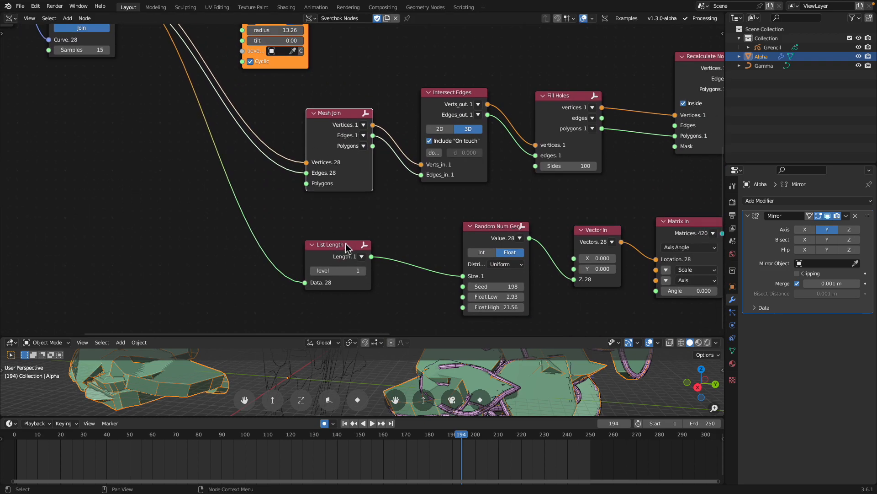
# Step: Move the List Length and Random Num Gen nodes closer to the incoming edges link below the mesh chain
pyautogui.click(348, 247)
pyautogui.press('h')
pyautogui.click(336, 240)
pyautogui.moveTo(351, 244); pyautogui.dragTo(325, 260)
pyautogui.moveTo(427, 250); pyautogui.dragTo(374, 271, button='middle')
pyautogui.moveTo(442, 249); pyautogui.dragTo(409, 255)
pyautogui.moveTo(419, 168); pyautogui.dragTo(379, 183, button='middle')
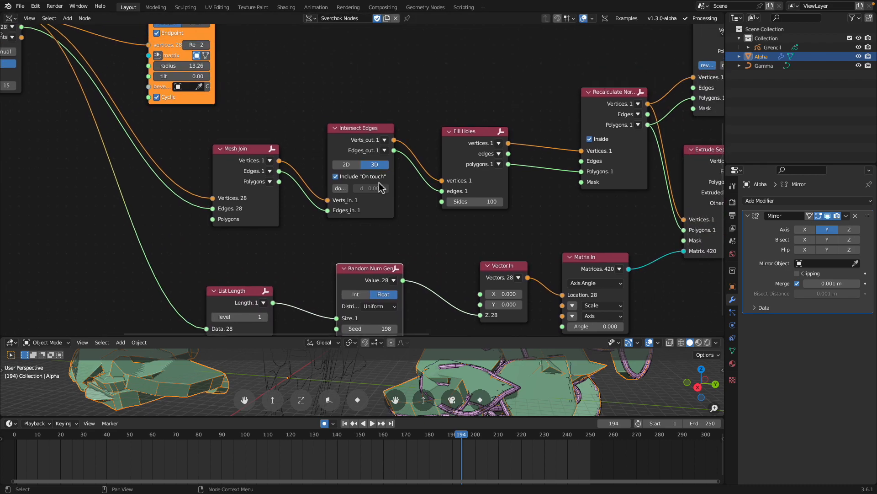
# Step: Adjust the placement of the Mesh Join, Intersect Edges and Fill Holes nodes so they sit in sequence
pyautogui.moveTo(369, 126); pyautogui.dragTo(370, 110)
pyautogui.moveTo(260, 151); pyautogui.dragTo(263, 142)
pyautogui.moveTo(341, 112); pyautogui.dragTo(340, 130)
pyautogui.moveTo(242, 131); pyautogui.dragTo(315, 158, button='middle')
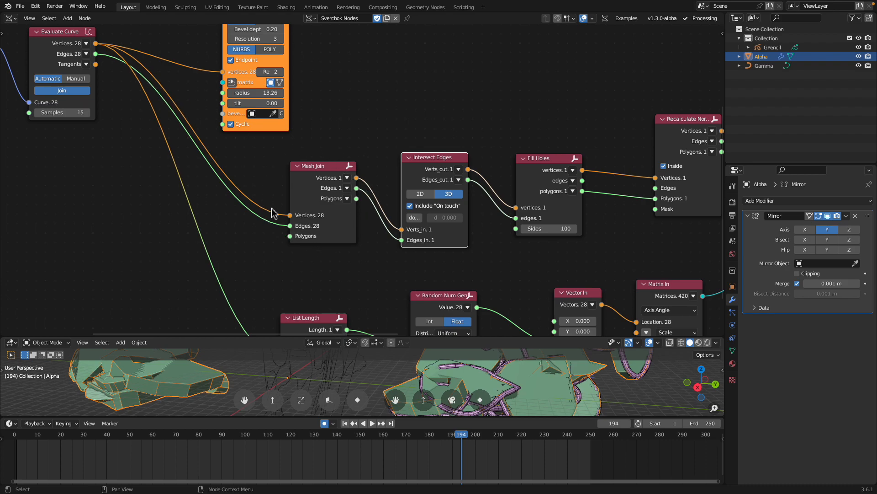
pyautogui.moveTo(326, 170); pyautogui.dragTo(325, 172)
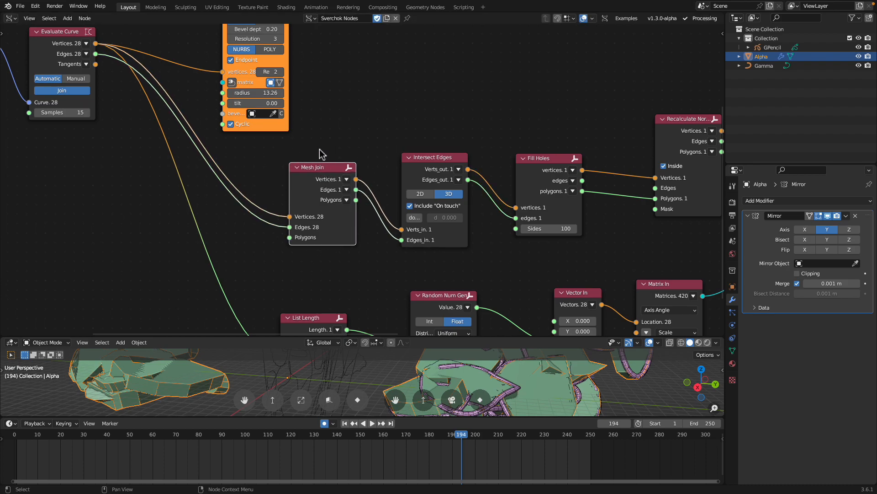
pyautogui.moveTo(389, 183); pyautogui.dragTo(288, 174, button='middle')
pyautogui.moveTo(328, 157); pyautogui.dragTo(332, 163)
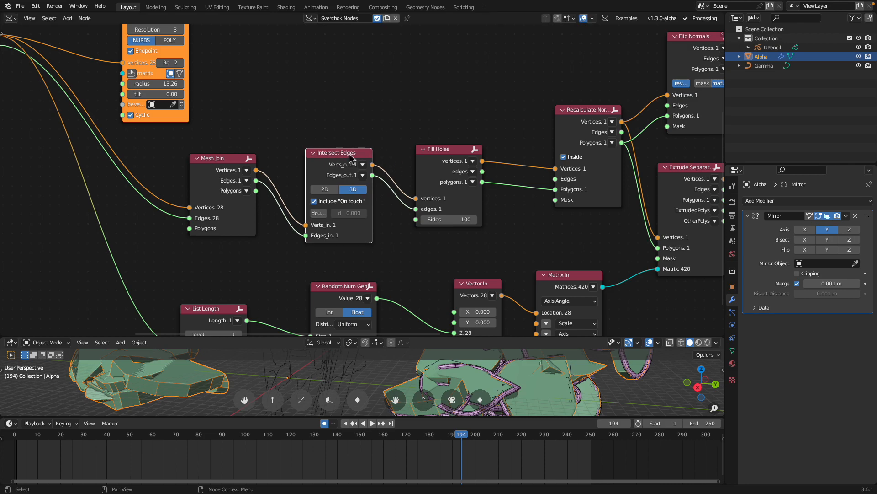
pyautogui.moveTo(346, 162); pyautogui.dragTo(345, 152)
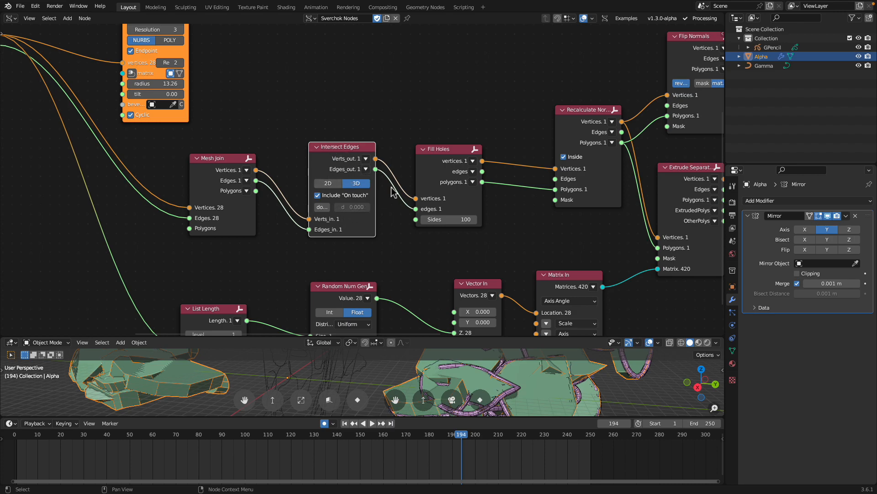
pyautogui.moveTo(439, 160); pyautogui.dragTo(437, 155)
pyautogui.moveTo(442, 182); pyautogui.dragTo(388, 166, button='middle')
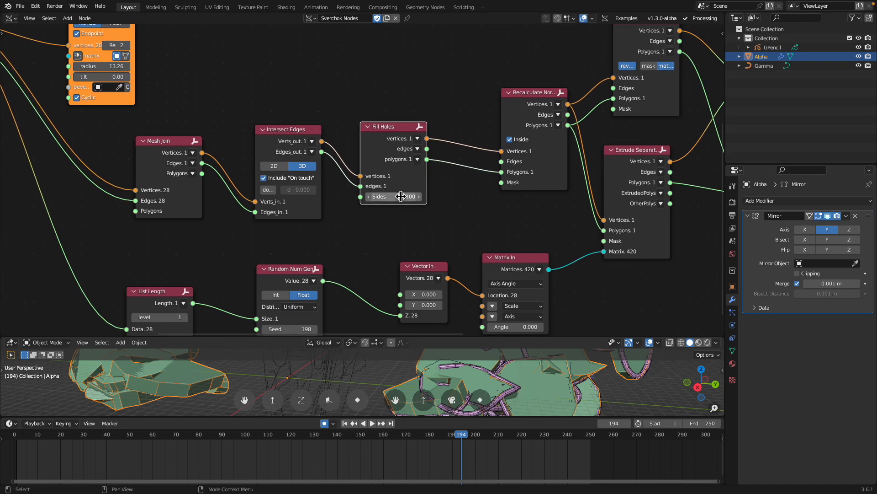
# Step: Reposition the Recalculate Normals, Flip Normals and Extrude Separate nodes so the two branches are clearly spaced
pyautogui.moveTo(483, 141); pyautogui.dragTo(377, 143, button='middle')
pyautogui.moveTo(401, 127); pyautogui.dragTo(384, 128)
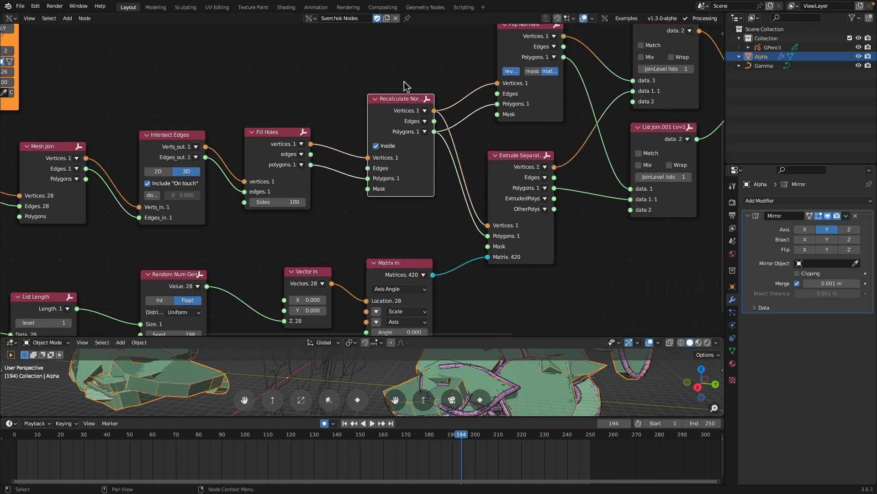
pyautogui.moveTo(414, 115); pyautogui.dragTo(377, 130, button='middle')
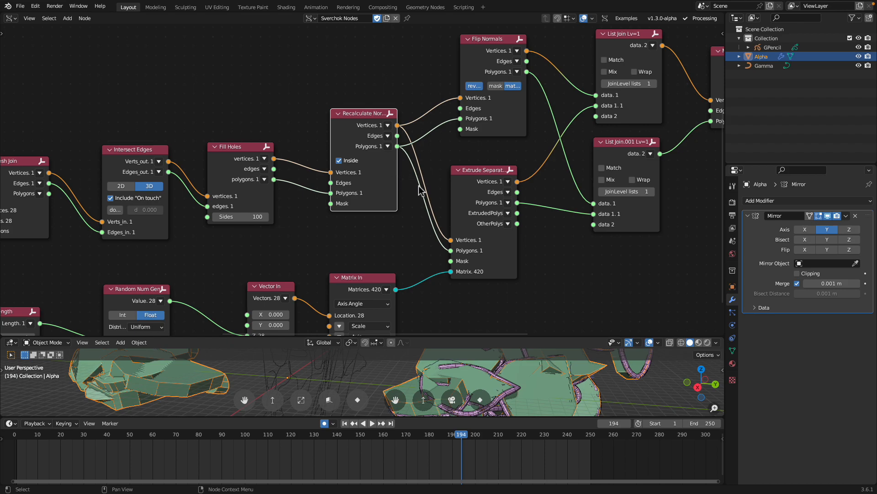
pyautogui.scroll(-2, 425, 183)
pyautogui.moveTo(426, 183); pyautogui.dragTo(397, 182, button='middle')
pyautogui.moveTo(434, 76); pyautogui.dragTo(426, 73)
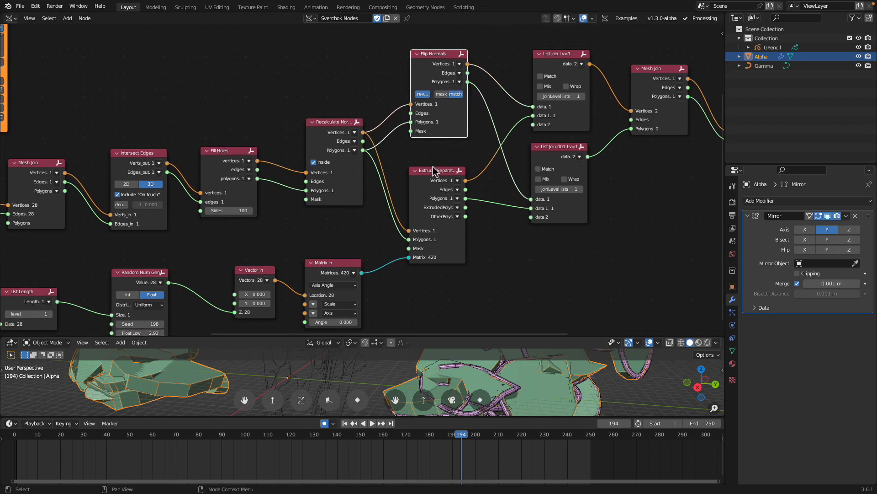
pyautogui.moveTo(433, 170); pyautogui.dragTo(436, 178)
pyautogui.moveTo(433, 68); pyautogui.dragTo(426, 72)
pyautogui.moveTo(499, 71); pyautogui.dragTo(428, 74, button='middle')
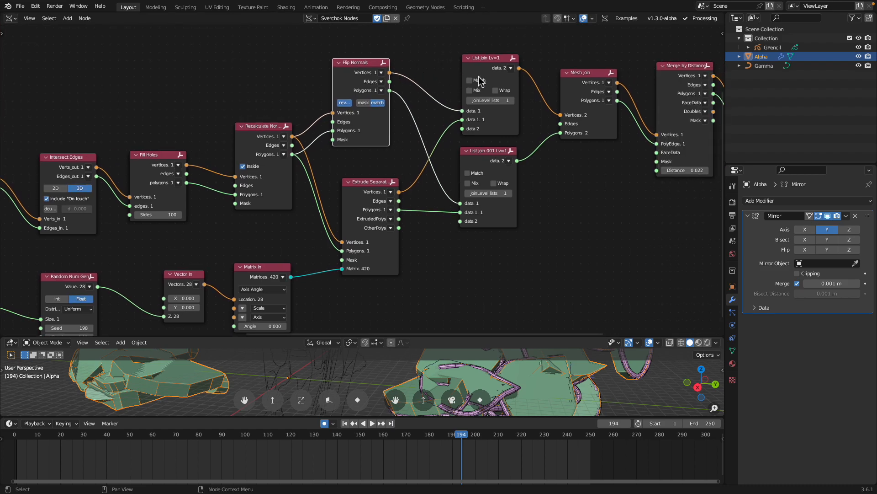
pyautogui.moveTo(376, 181)
pyautogui.mouseDown()
pyautogui.moveTo(446, 137)
pyautogui.moveTo(376, 182)
pyautogui.moveTo(381, 176)
pyautogui.mouseUp()
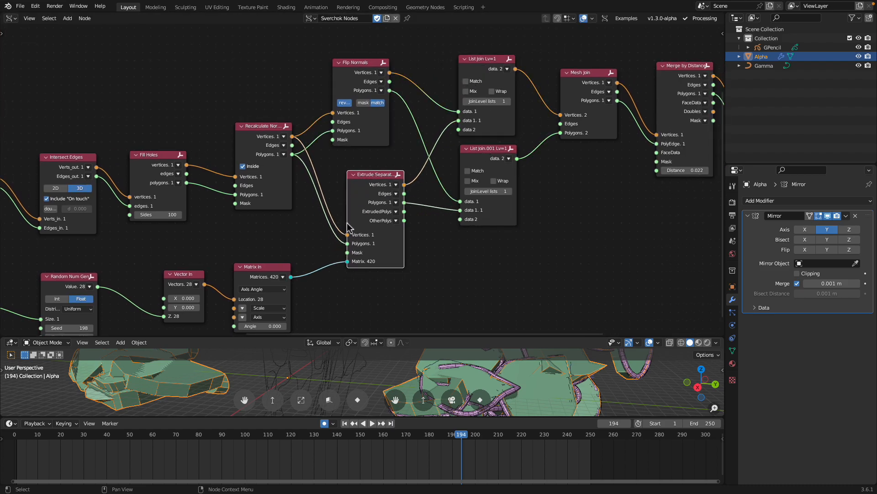
# Step: Move the Matrix In node and set the Random Num Gen's Float Low to 3.23 and Float High to 20.42
pyautogui.moveTo(407, 224); pyautogui.dragTo(475, 190, button='middle')
pyautogui.moveTo(329, 233); pyautogui.dragTo(340, 219)
pyautogui.moveTo(340, 219); pyautogui.dragTo(370, 193, button='middle')
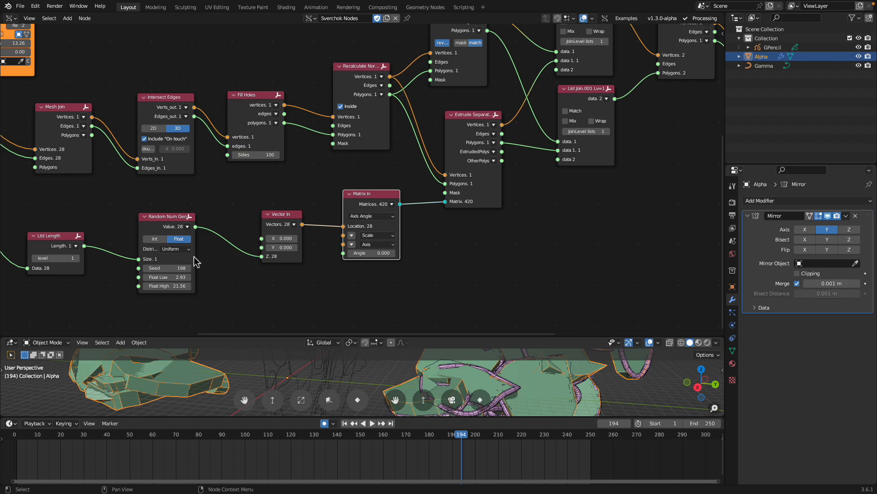
pyautogui.moveTo(171, 286)
pyautogui.mouseDown()
pyautogui.moveTo(151, 286)
pyautogui.moveTo(181, 289)
pyautogui.mouseUp()
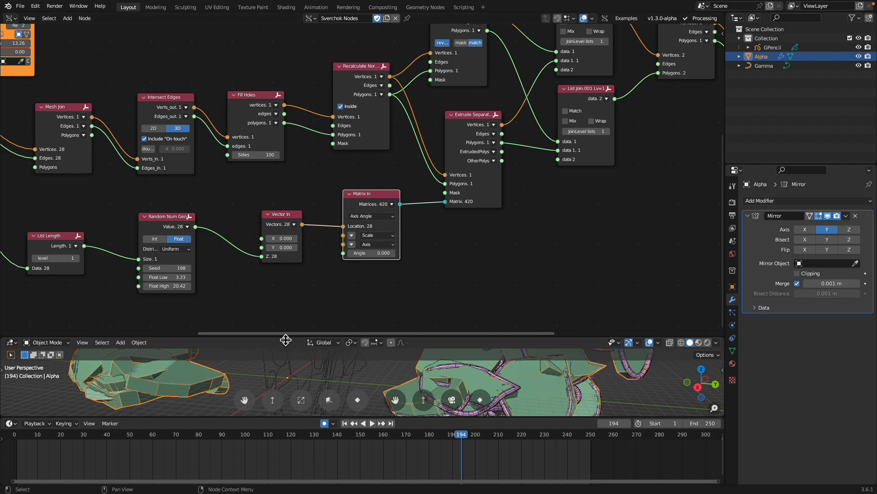
# Step: Move the List Length node closer to the Random Num Gen node
pyautogui.moveTo(280, 337); pyautogui.dragTo(244, 308)
pyautogui.moveTo(244, 290); pyautogui.dragTo(334, 272, button='middle')
pyautogui.moveTo(256, 235); pyautogui.dragTo(274, 235)
pyautogui.moveTo(161, 211); pyautogui.dragTo(174, 209)
# Step: Enlarge the 3D viewport and examine the extruded solids' varying depths and tube outlines from several angles
pyautogui.moveTo(415, 305); pyautogui.dragTo(417, 149)
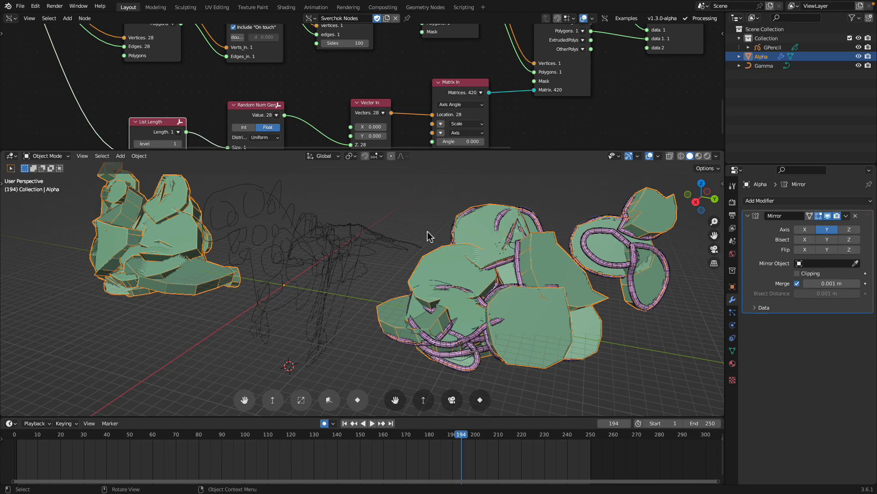
pyautogui.moveTo(382, 233); pyautogui.dragTo(462, 256, button='middle')
pyautogui.moveTo(490, 151); pyautogui.dragTo(496, 104)
pyautogui.keyDown('shift'); pyautogui.moveTo(532, 215); pyautogui.dragTo(404, 202, button='middle'); pyautogui.keyUp('shift')
pyautogui.scroll(2, 412, 160)
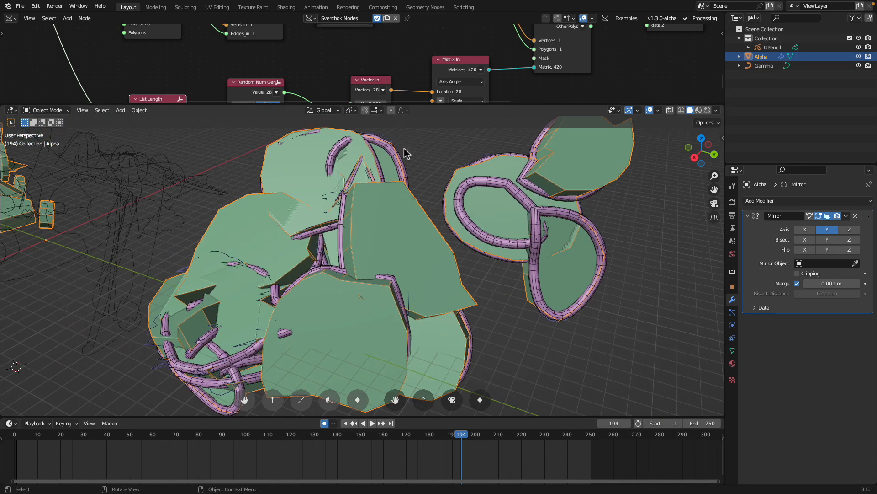
pyautogui.moveTo(413, 156); pyautogui.dragTo(387, 194, button='middle')
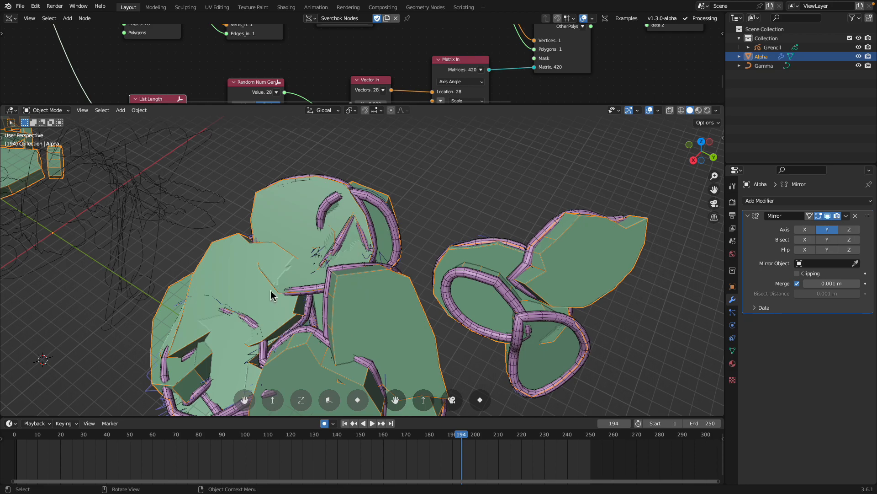
pyautogui.moveTo(361, 257); pyautogui.dragTo(338, 241, button='middle')
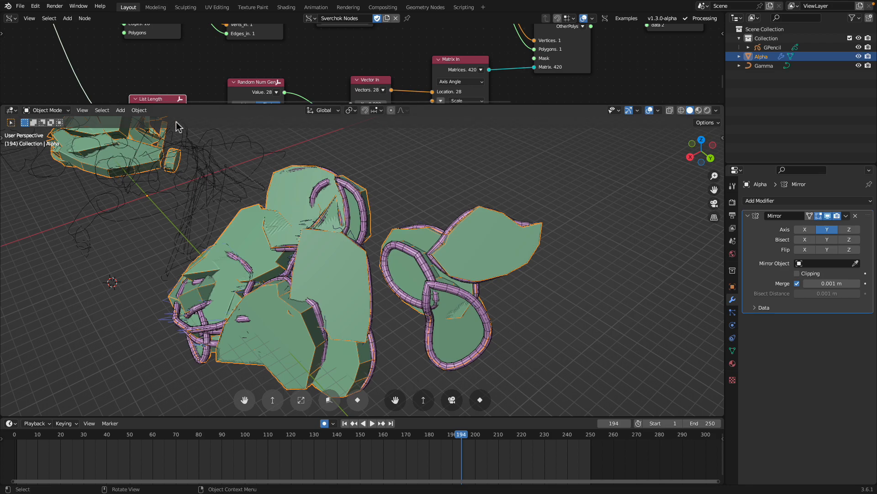
pyautogui.moveTo(219, 104); pyautogui.dragTo(221, 97)
pyautogui.moveTo(326, 205); pyautogui.dragTo(319, 196, button='middle')
pyautogui.scroll(-3, 319, 195)
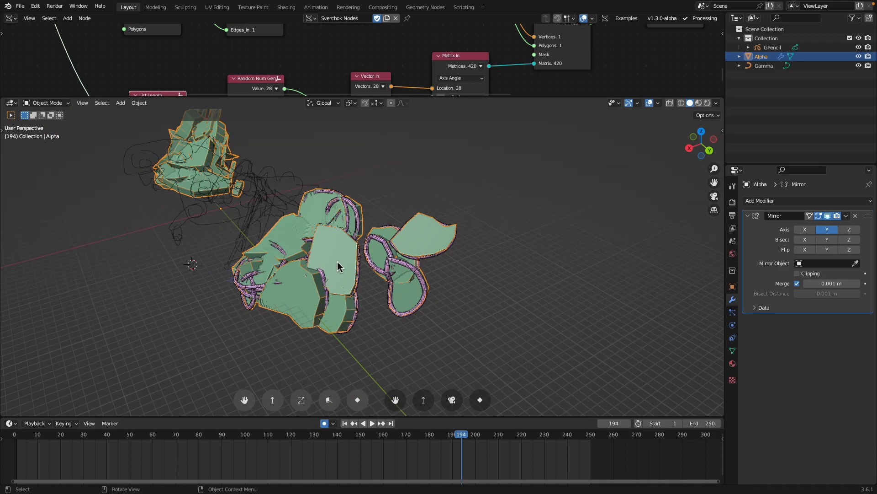
# Step: Set the current frame to 204 and reposition the List Join and Mesh Join nodes in the enlarged node editor
pyautogui.click(485, 442)
pyautogui.moveTo(514, 97); pyautogui.dragTo(513, 315)
pyautogui.moveTo(434, 150); pyautogui.dragTo(220, 254, button='middle')
pyautogui.moveTo(344, 78); pyautogui.dragTo(351, 76)
pyautogui.moveTo(453, 78); pyautogui.dragTo(449, 78)
pyautogui.moveTo(541, 91); pyautogui.dragTo(407, 78, button='middle')
pyautogui.moveTo(407, 78); pyautogui.dragTo(403, 88)
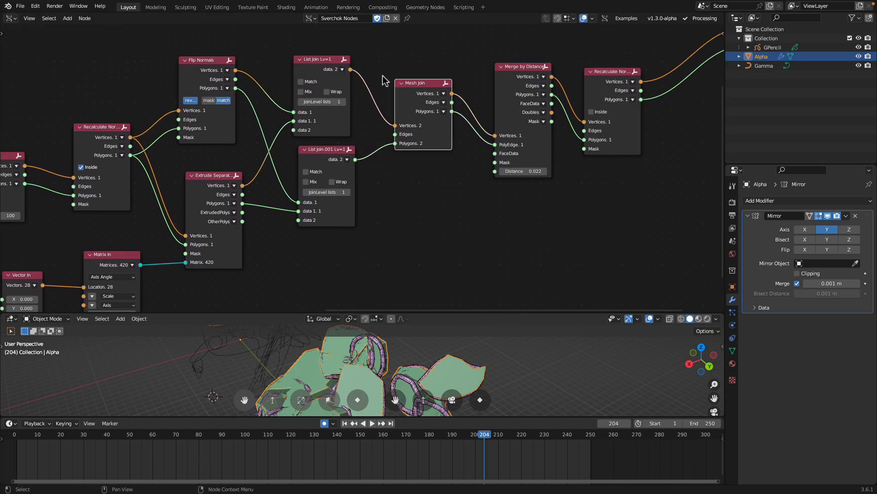
# Step: Reposition the final Recalculate Normals node and the Mesh Viewer node at the end of the chain
pyautogui.moveTo(511, 95); pyautogui.dragTo(376, 116, button='middle')
pyautogui.scroll(1, 379, 115)
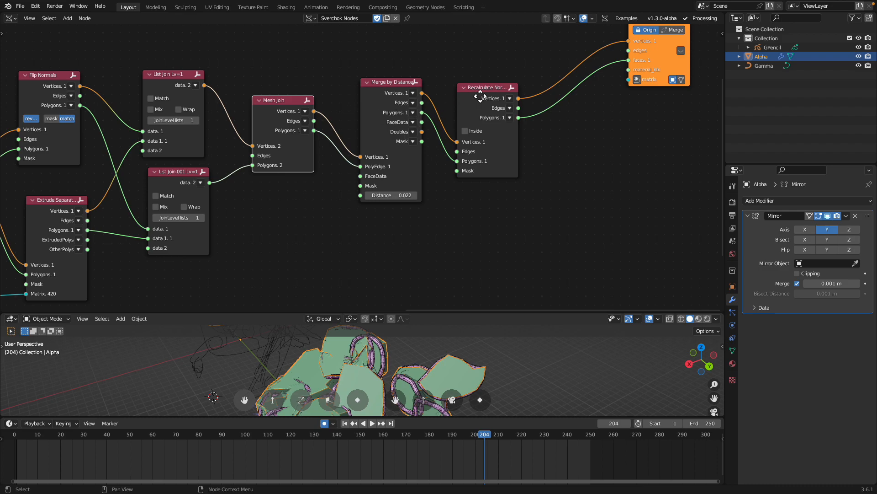
pyautogui.moveTo(480, 97); pyautogui.dragTo(495, 100)
pyautogui.moveTo(508, 121); pyautogui.dragTo(453, 145, button='middle')
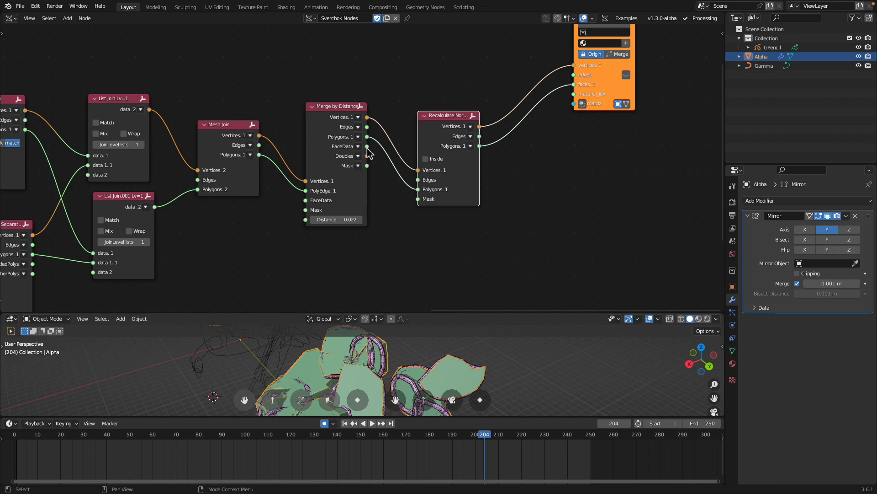
pyautogui.scroll(-1, 424, 149)
pyautogui.moveTo(395, 179); pyautogui.dragTo(316, 242, button='middle')
pyautogui.moveTo(496, 54); pyautogui.dragTo(480, 83)
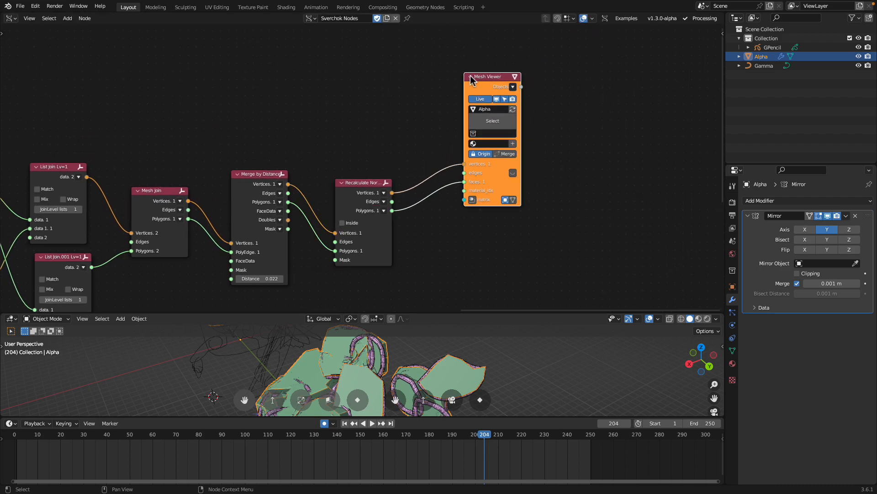
# Step: Enlarge the 3D viewport and delete the existing grease pencil object with all its strokes
pyautogui.scroll(-3, 324, 133)
pyautogui.moveTo(323, 133); pyautogui.dragTo(441, 83, button='middle')
pyautogui.scroll(-3, 399, 176)
pyautogui.moveTo(399, 176); pyautogui.dragTo(427, 137, button='middle')
pyautogui.moveTo(427, 315); pyautogui.dragTo(455, 179)
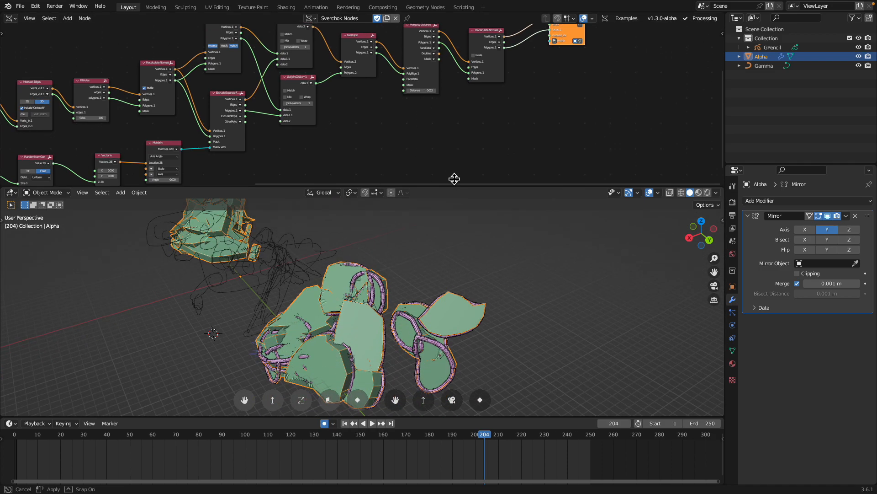
pyautogui.click(285, 262)
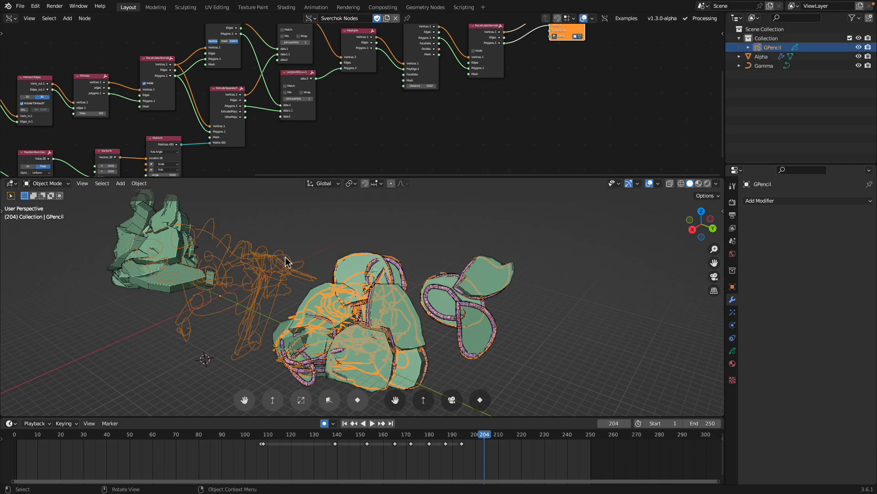
pyautogui.moveTo(290, 267); pyautogui.dragTo(324, 256, button='middle')
pyautogui.press('Tab')
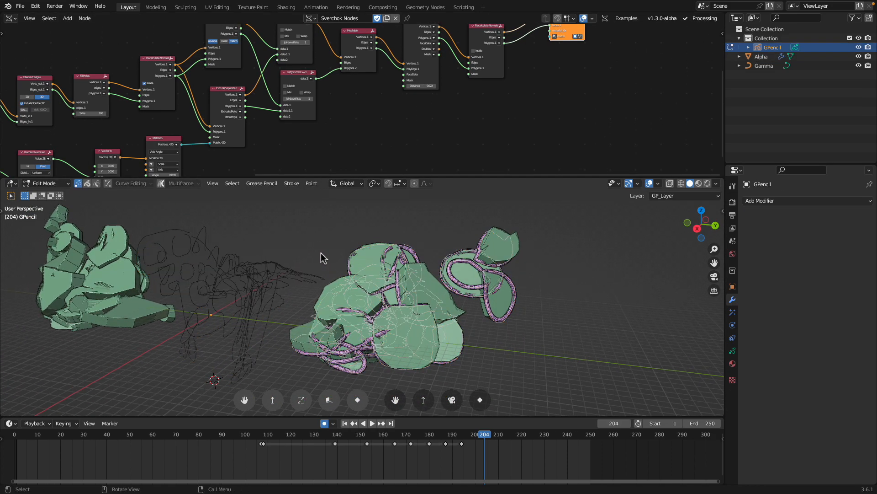
pyautogui.press('a')
pyautogui.press('Tab')
pyautogui.moveTo(257, 258)
pyautogui.mouseDown(button='middle')
pyautogui.moveTo(280, 263)
pyautogui.moveTo(332, 249)
pyautogui.moveTo(340, 267)
pyautogui.mouseUp(button='middle')
pyautogui.press('x')
pyautogui.click(280, 258)
# Step: Add a new blank grease pencil object and align the viewport to the back orthographic view
pyautogui.hotkey('shift', 'a')
pyautogui.moveTo(337, 323)
pyautogui.click(376, 326)
pyautogui.press('KP_Decimal')
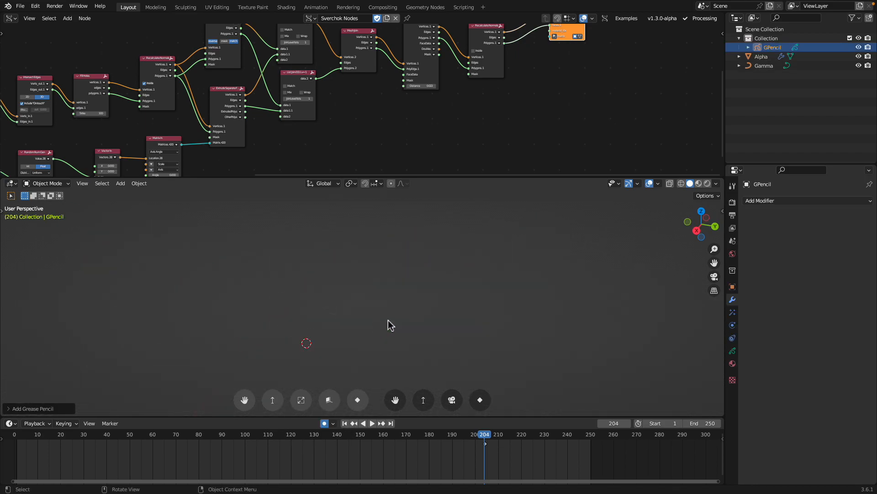
pyautogui.moveTo(178, 132); pyautogui.dragTo(464, 133, button='middle')
pyautogui.moveTo(467, 296); pyautogui.dragTo(442, 301, button='middle')
pyautogui.scroll(-10, 441, 306)
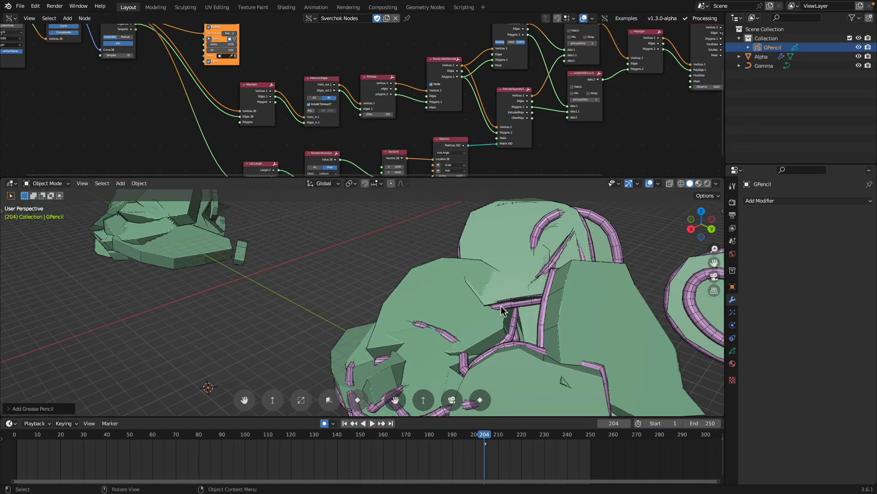
pyautogui.click(710, 229)
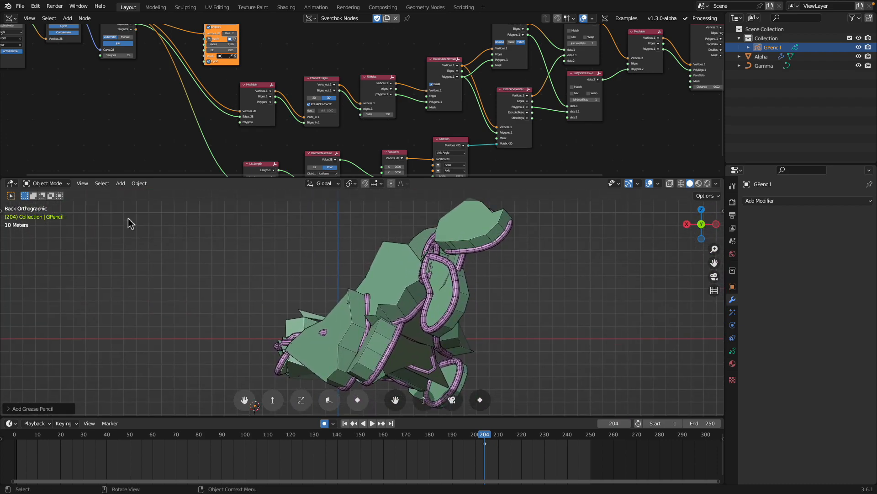
# Step: Switch to Draw Mode, sketch a rounded two-lobed loop beside the solids, and set the pencil radius to 178 px
pyautogui.click(45, 184)
pyautogui.click(49, 224)
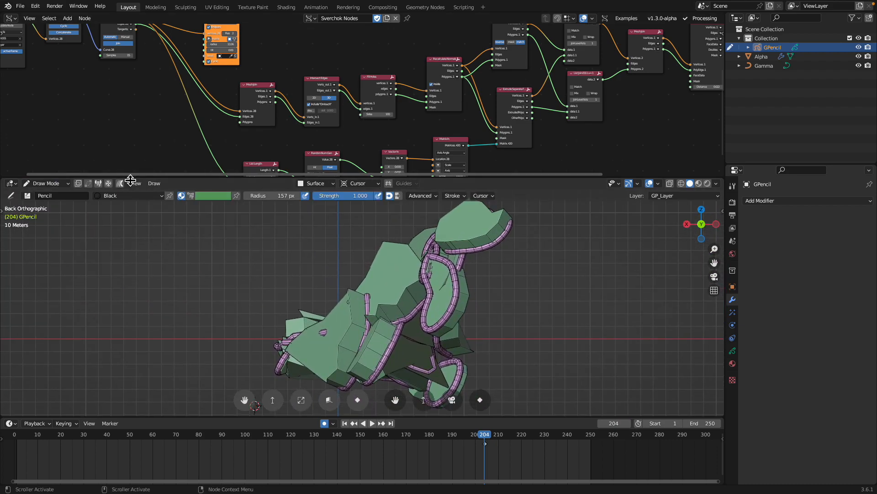
pyautogui.moveTo(129, 178); pyautogui.dragTo(129, 125)
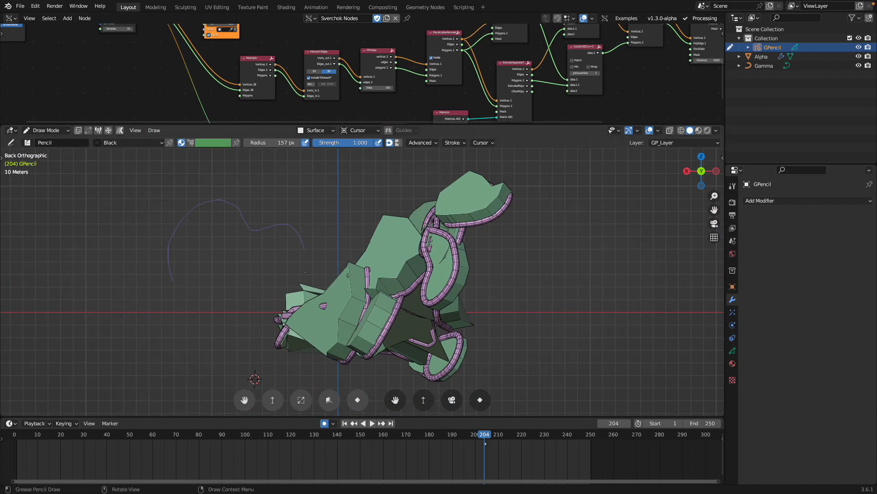
pyautogui.rightClick(212, 246)
pyautogui.moveTo(201, 248); pyautogui.dragTo(206, 249)
pyautogui.scroll(3, 203, 241)
pyautogui.scroll(1, 291, 227)
pyautogui.scroll(-2, 291, 227)
# Step: Enlarge the node editor and set the Object ID Selector+ node's grease pencil name to GPencil
pyautogui.moveTo(289, 124); pyautogui.dragTo(289, 170)
pyautogui.scroll(-4, 171, 137)
pyautogui.moveTo(171, 137); pyautogui.dragTo(304, 135, button='middle')
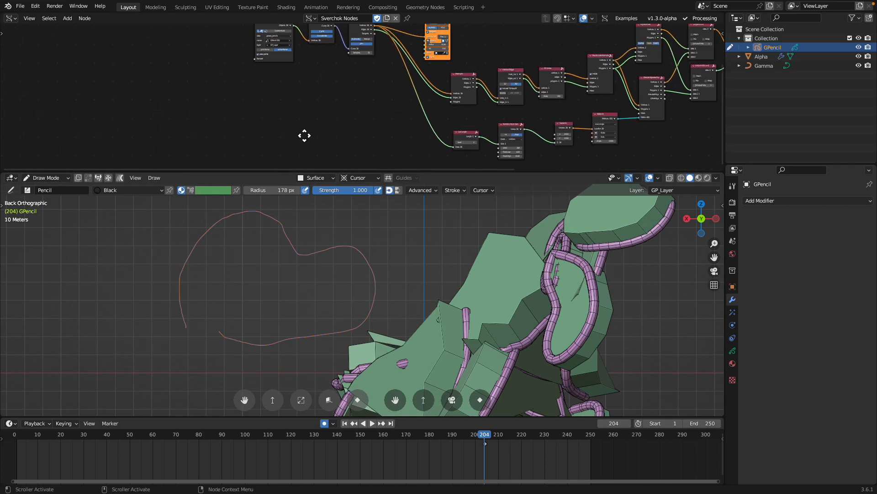
pyautogui.scroll(4, 281, 101)
pyautogui.scroll(3, 183, 84)
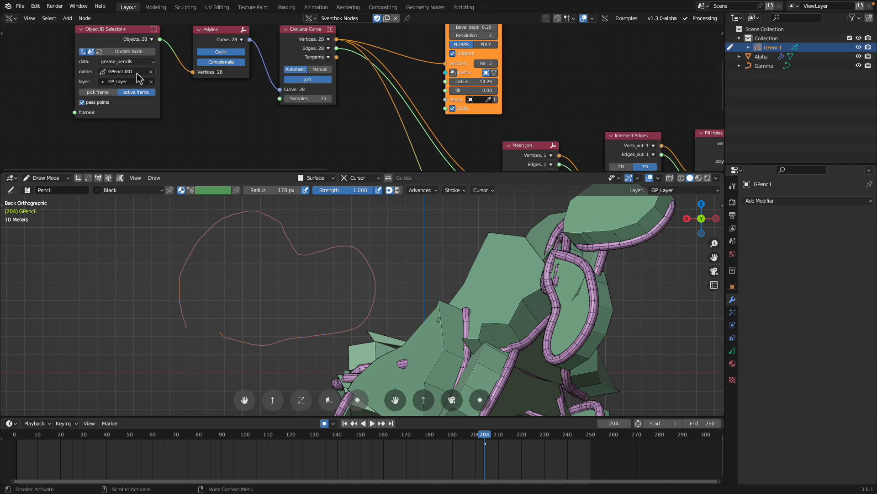
pyautogui.click(138, 74)
pyautogui.click(111, 84)
# Step: Set the grease pencil object's X, Y and Z location to 0 m
pyautogui.scroll(-3, 344, 291)
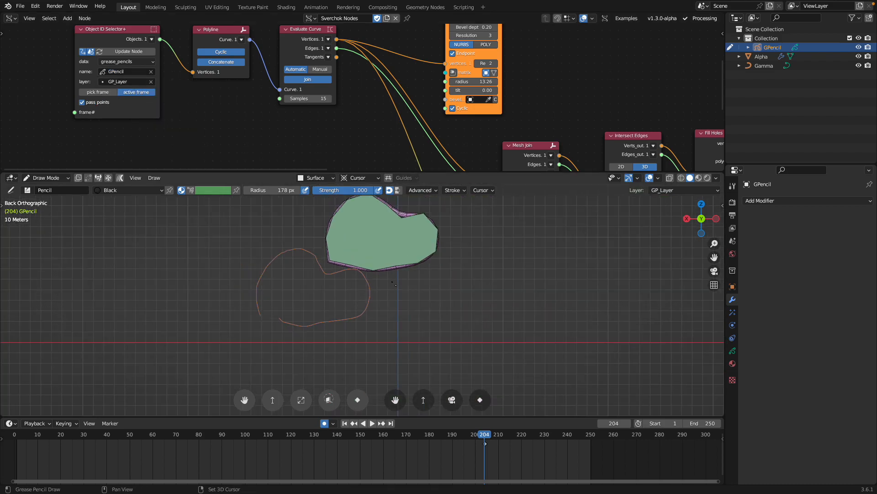
pyautogui.moveTo(359, 297); pyautogui.dragTo(435, 307, button='middle')
pyautogui.click(712, 219)
pyautogui.click(687, 219)
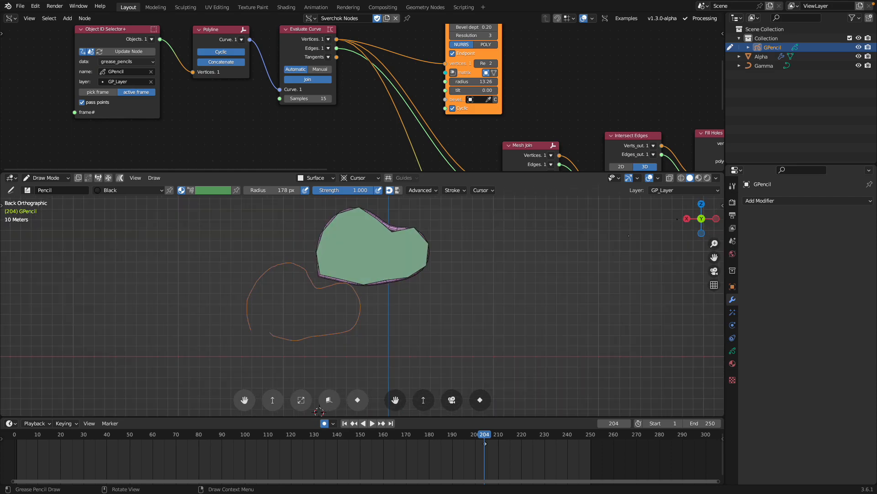
pyautogui.click(722, 205)
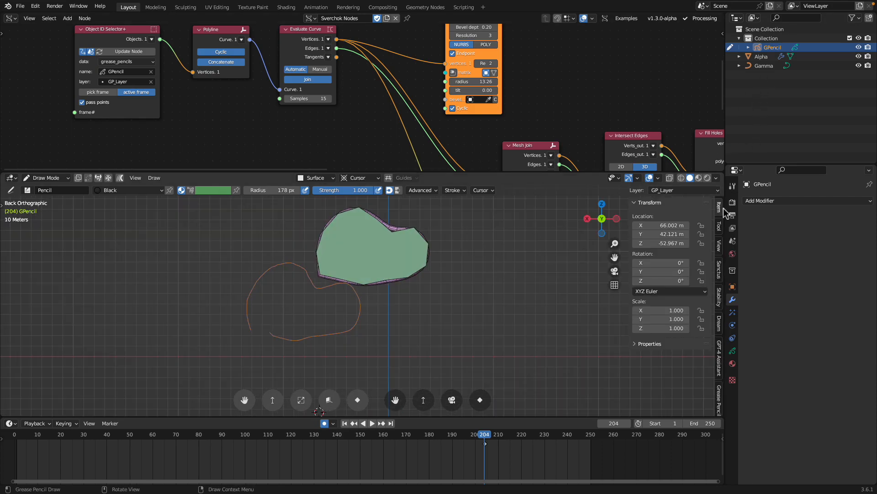
pyautogui.moveTo(670, 225); pyautogui.dragTo(670, 243)
pyautogui.write('0')
pyautogui.press('Return')
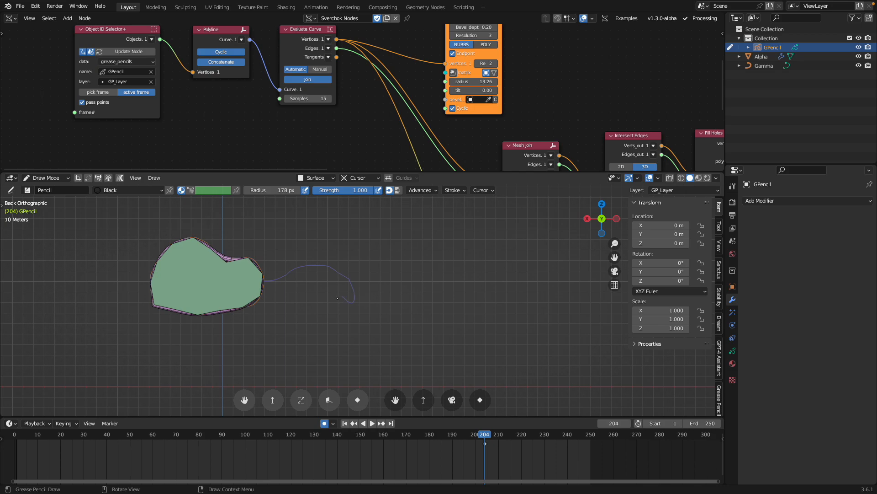
# Step: Draw a curved tail loop on one end of the body and a long neck-and-head loop on the other
pyautogui.moveTo(269, 300); pyautogui.dragTo(263, 294)
pyautogui.moveTo(183, 266)
pyautogui.keyDown('shift'); pyautogui.mouseDown(button='middle')
pyautogui.moveTo(266, 266)
pyautogui.moveTo(301, 318)
pyautogui.mouseUp(button='middle'); pyautogui.keyUp('shift')
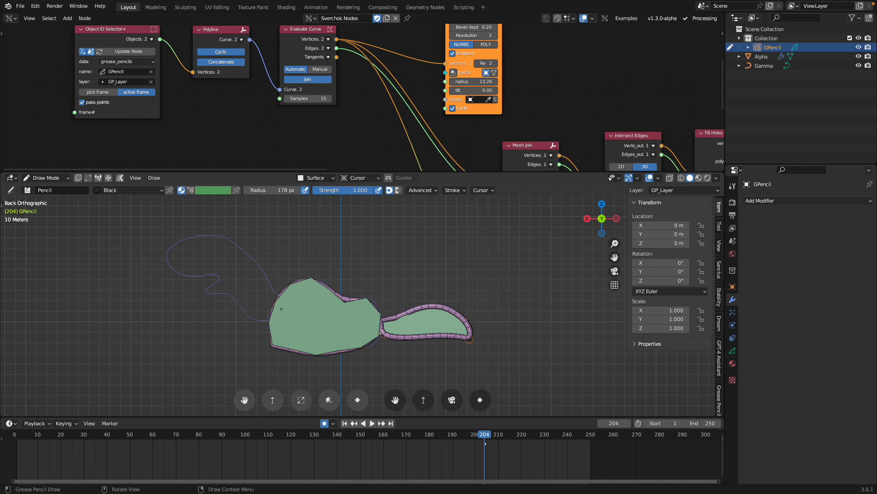
pyautogui.moveTo(281, 310); pyautogui.dragTo(271, 319)
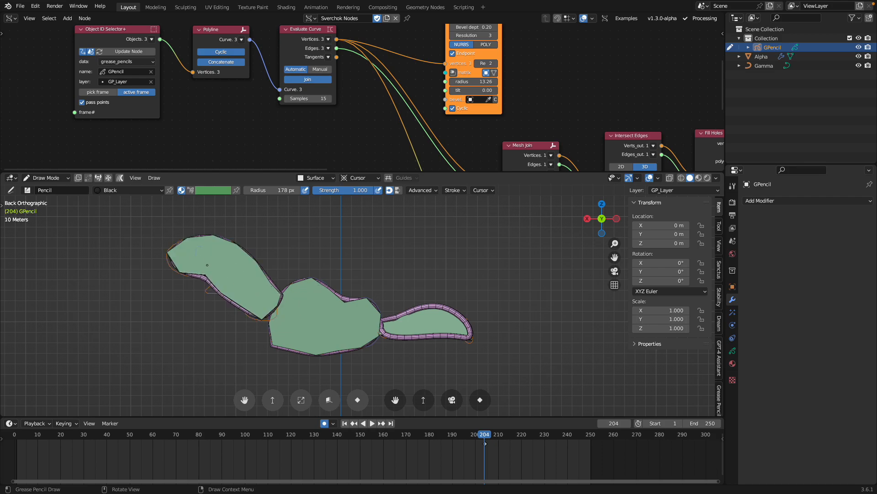
# Step: Draw an eye, two beak loops, a raised wing and a leg to complete the bird-like figure
pyautogui.moveTo(202, 247); pyautogui.dragTo(209, 254)
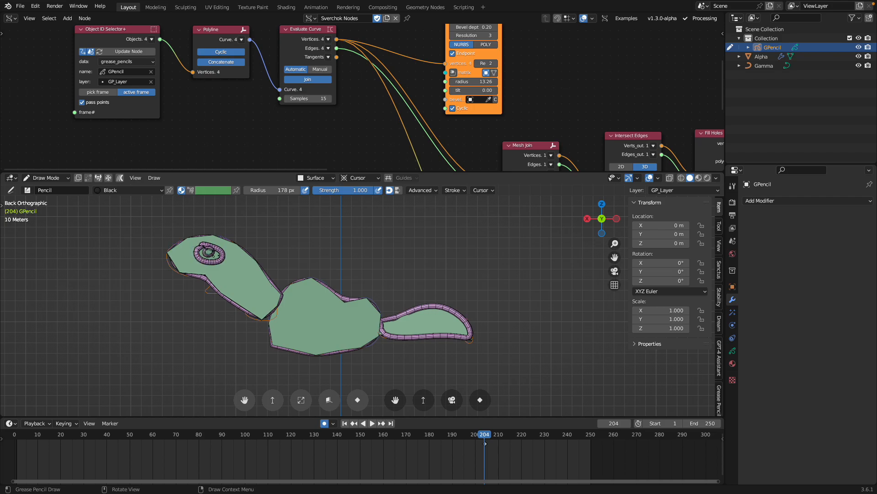
pyautogui.moveTo(196, 262); pyautogui.dragTo(191, 272)
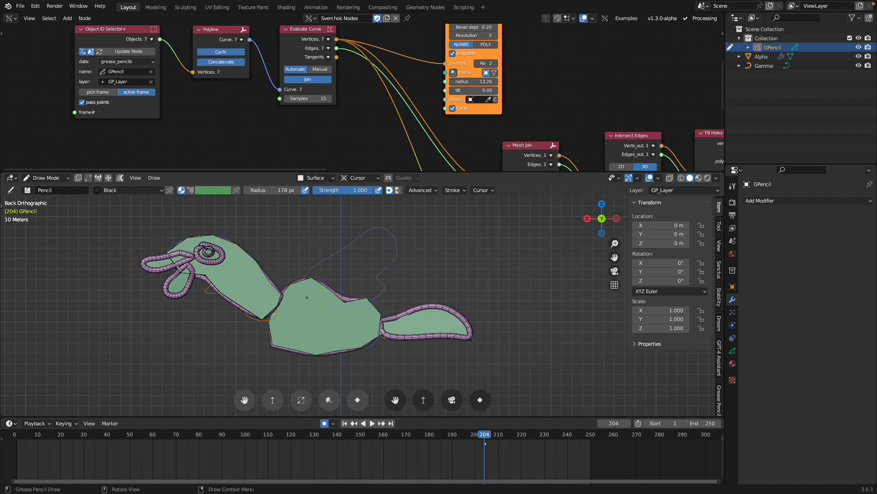
pyautogui.moveTo(307, 297); pyautogui.dragTo(308, 299)
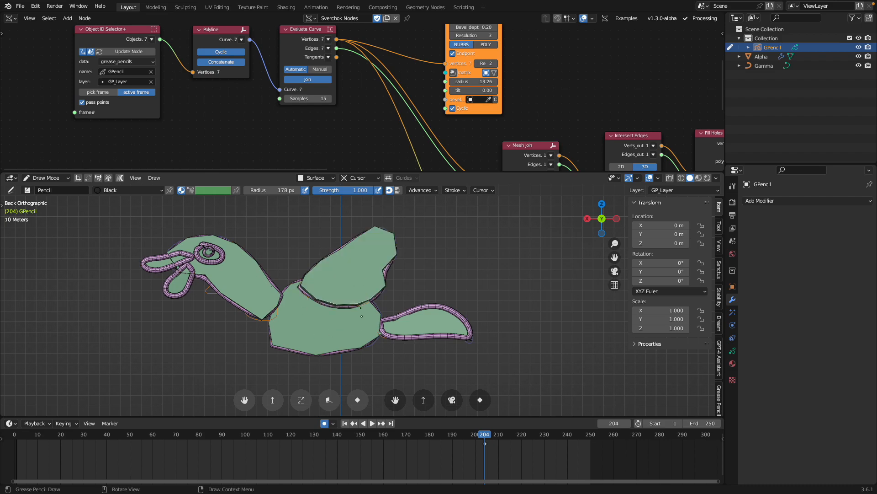
pyautogui.scroll(-1, 330, 367)
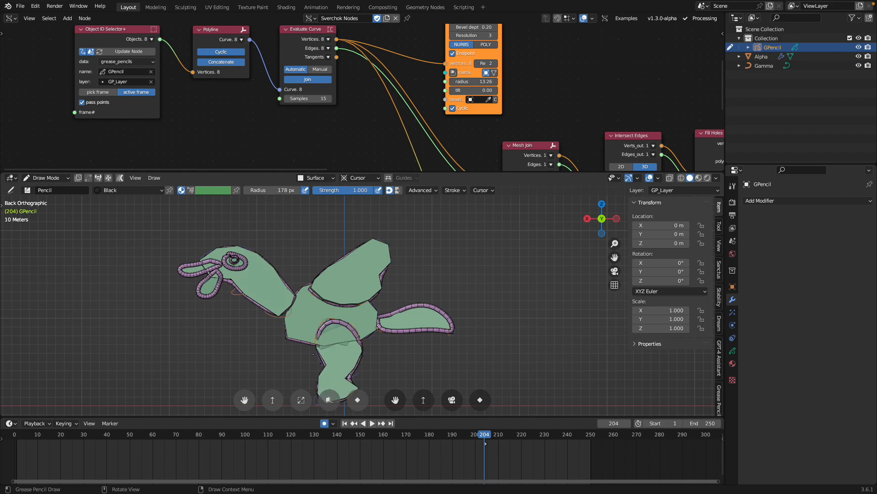
pyautogui.scroll(-3, 364, 301)
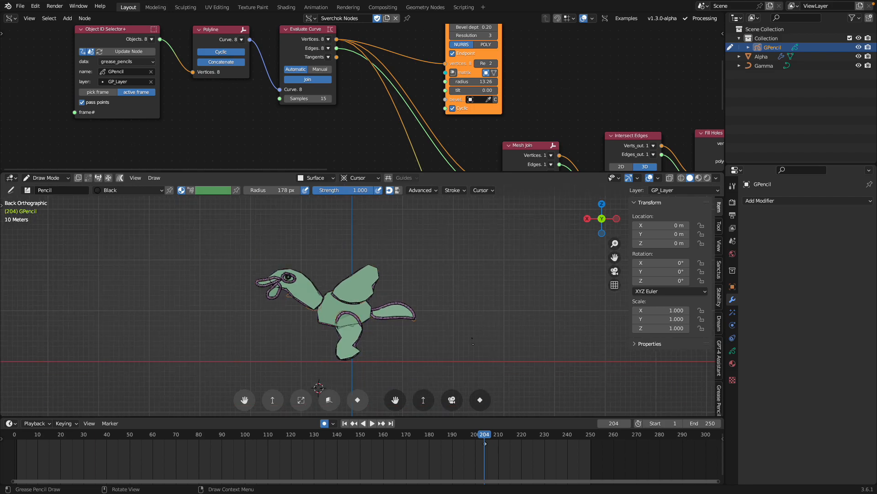
# Step: Try drawing a loop over the top of the leg from an angled perspective view, and undo that stroke
pyautogui.scroll(2, 469, 337)
pyautogui.moveTo(432, 350)
pyautogui.mouseDown(button='middle')
pyautogui.moveTo(403, 342)
pyautogui.moveTo(429, 336)
pyautogui.moveTo(309, 335)
pyautogui.moveTo(371, 284)
pyautogui.moveTo(344, 283)
pyautogui.mouseUp(button='middle')
pyautogui.scroll(2, 372, 284)
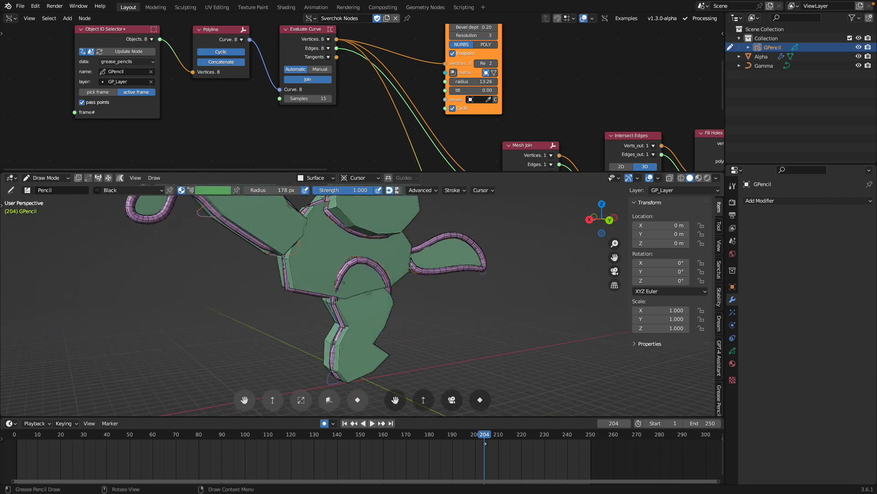
pyautogui.moveTo(384, 290)
pyautogui.mouseDown()
pyautogui.moveTo(351, 277)
pyautogui.moveTo(369, 287)
pyautogui.mouseUp()
pyautogui.moveTo(397, 300)
pyautogui.mouseDown(button='middle')
pyautogui.moveTo(439, 307)
pyautogui.moveTo(377, 305)
pyautogui.mouseUp(button='middle')
pyautogui.scroll(-3, 377, 305)
pyautogui.hotkey('ctrl', 'z')
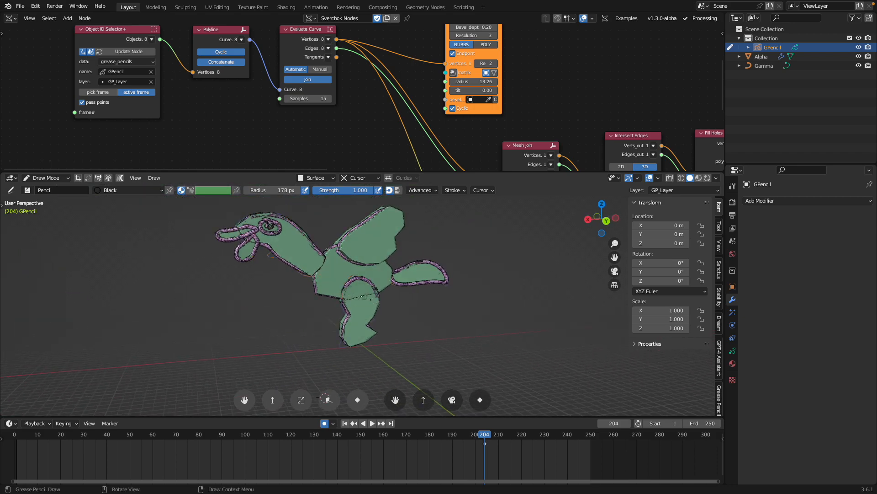
# Step: Set the drawing plane to View and try a loop over the top of the leg
pyautogui.scroll(4, 320, 316)
pyautogui.click(315, 177)
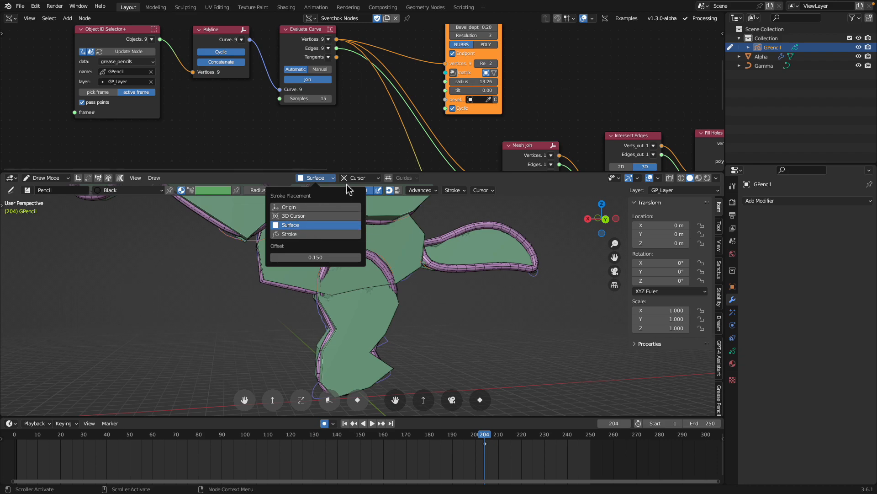
pyautogui.click(359, 180)
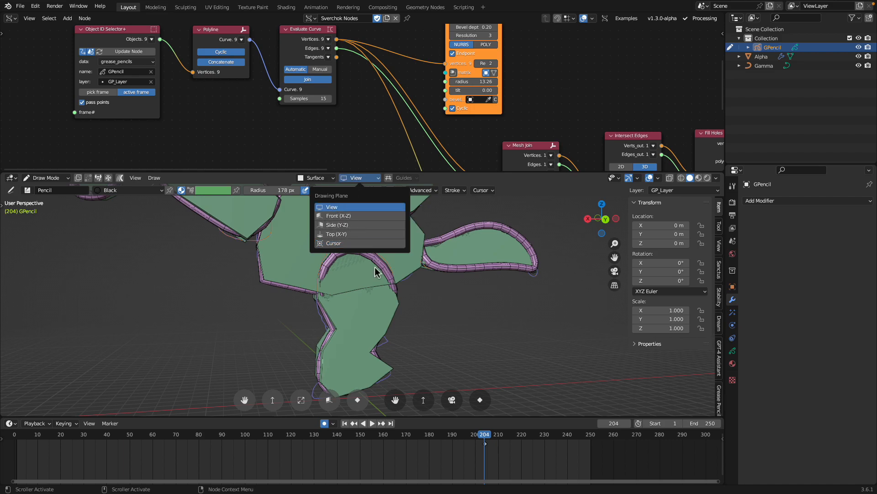
pyautogui.click(339, 205)
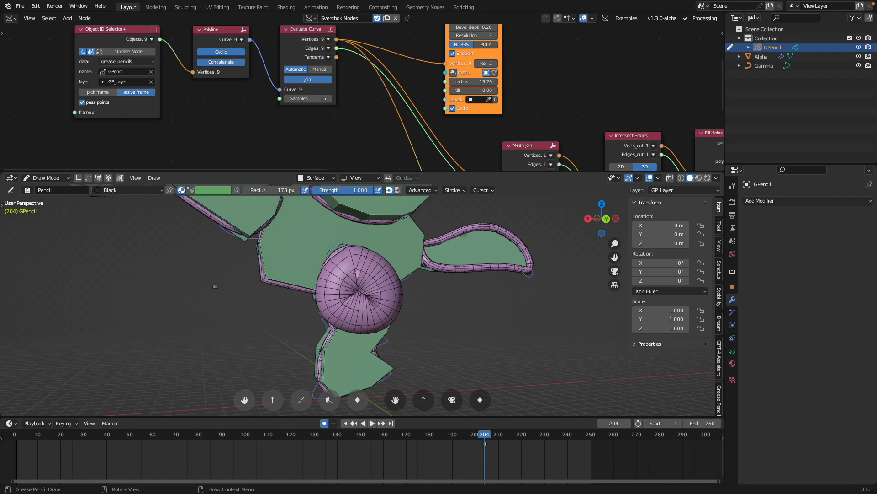
pyautogui.moveTo(361, 290)
pyautogui.mouseDown(button='middle')
pyautogui.moveTo(408, 294)
pyautogui.moveTo(370, 296)
pyautogui.mouseUp(button='middle')
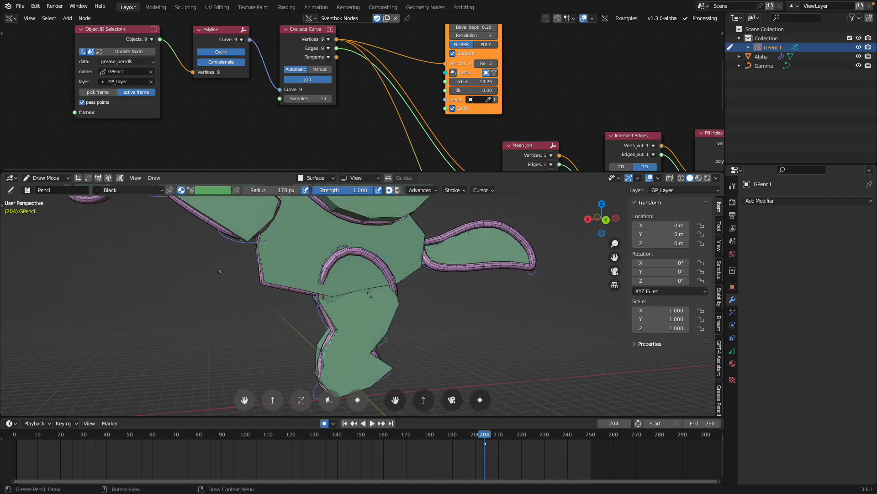
# Step: Set the surface placement offset to 0.000 and draw two nested round loops over the top of the leg
pyautogui.click(316, 178)
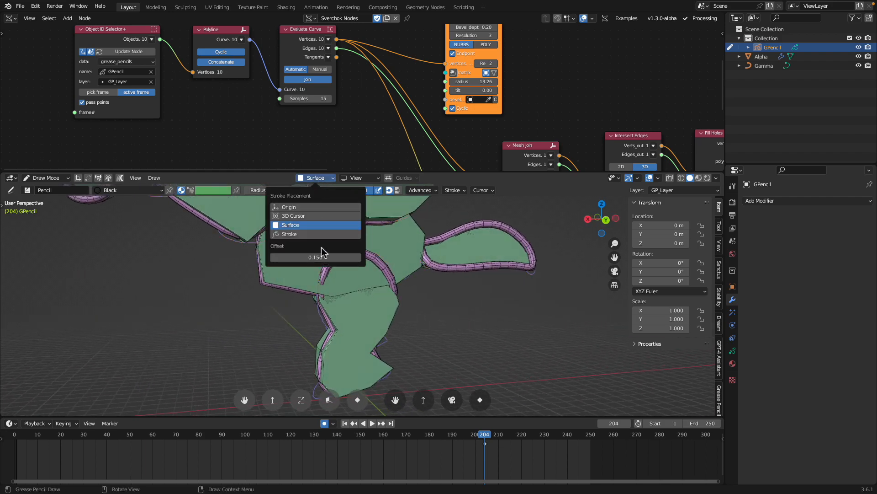
pyautogui.moveTo(373, 272); pyautogui.dragTo(365, 270, button='middle')
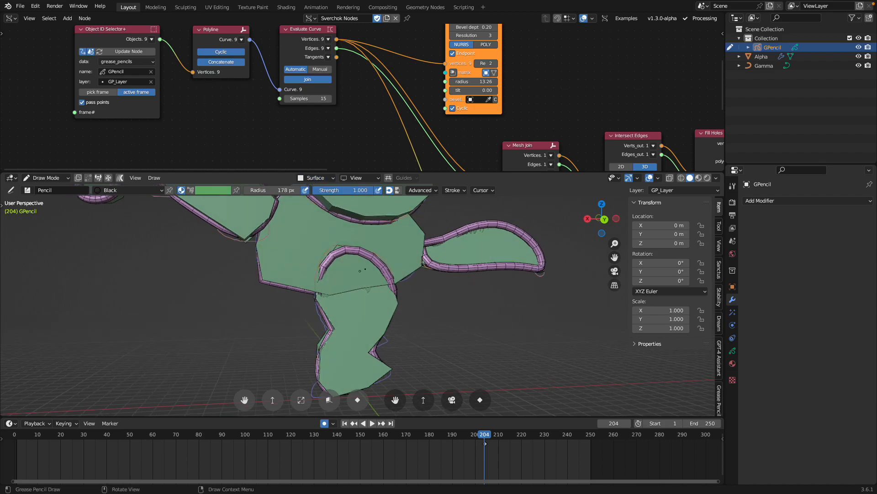
pyautogui.moveTo(361, 269); pyautogui.dragTo(355, 270)
pyautogui.moveTo(357, 274); pyautogui.dragTo(366, 275, button='middle')
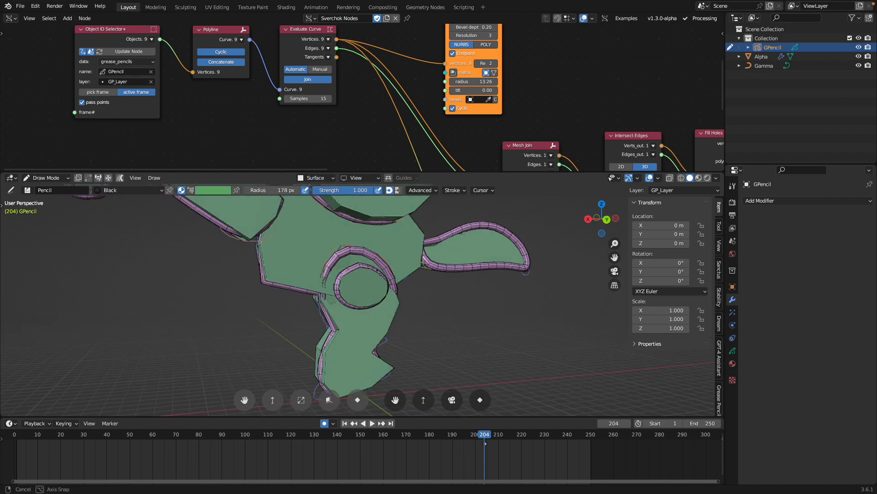
pyautogui.scroll(2, 366, 276)
pyautogui.moveTo(364, 269)
pyautogui.mouseDown()
pyautogui.moveTo(399, 285)
pyautogui.moveTo(368, 270)
pyautogui.mouseUp()
pyautogui.scroll(-2, 368, 271)
pyautogui.moveTo(368, 275)
pyautogui.mouseDown(button='middle')
pyautogui.moveTo(347, 277)
pyautogui.moveTo(354, 291)
pyautogui.moveTo(376, 294)
pyautogui.mouseUp(button='middle')
# Step: Set stroke placement to 3D Cursor and drawing plane to Cursor, placing the 3D cursor at the centre of the nested hip loops
pyautogui.click(315, 178)
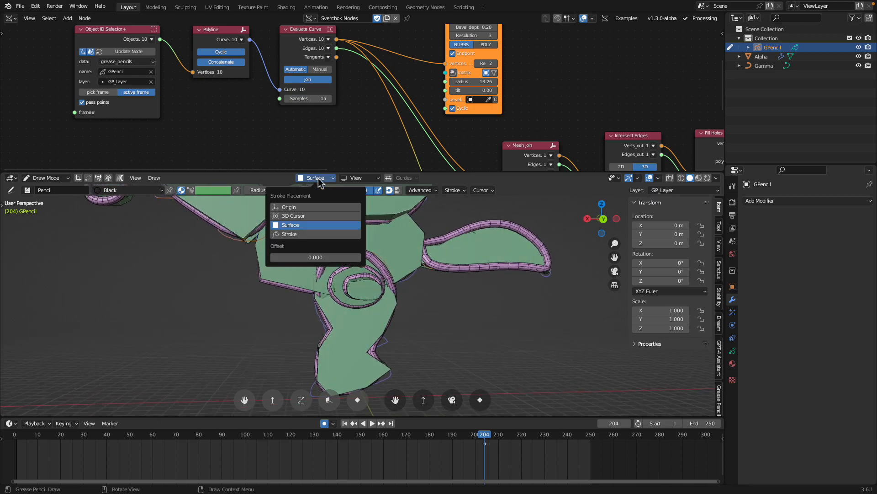
pyautogui.click(315, 207)
pyautogui.moveTo(370, 282); pyautogui.dragTo(404, 292, button='middle')
pyautogui.keyDown('shift'); pyautogui.rightClick(372, 292); pyautogui.keyUp('shift')
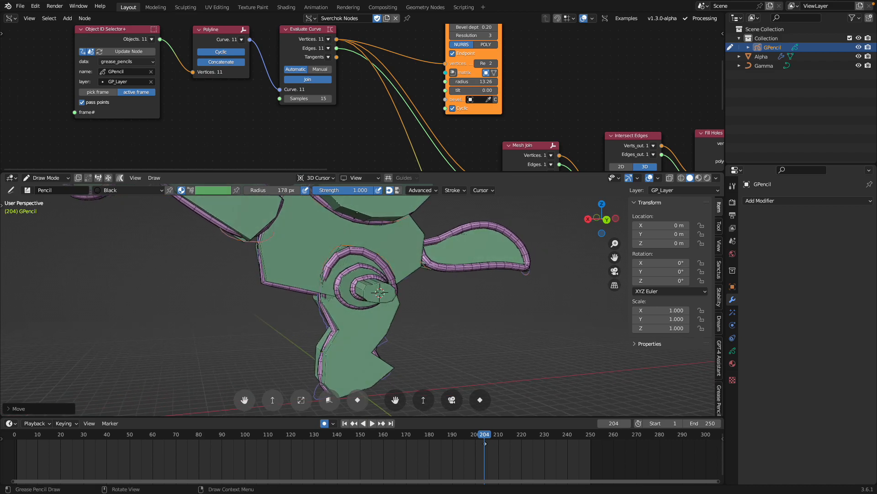
pyautogui.click(359, 178)
pyautogui.click(341, 238)
# Step: Draw a bent leg loop down from the hip, and a foot loop with the 3D cursor placed at its lower end
pyautogui.moveTo(341, 237)
pyautogui.mouseDown(button='middle')
pyautogui.moveTo(361, 229)
pyautogui.moveTo(383, 247)
pyautogui.mouseUp(button='middle')
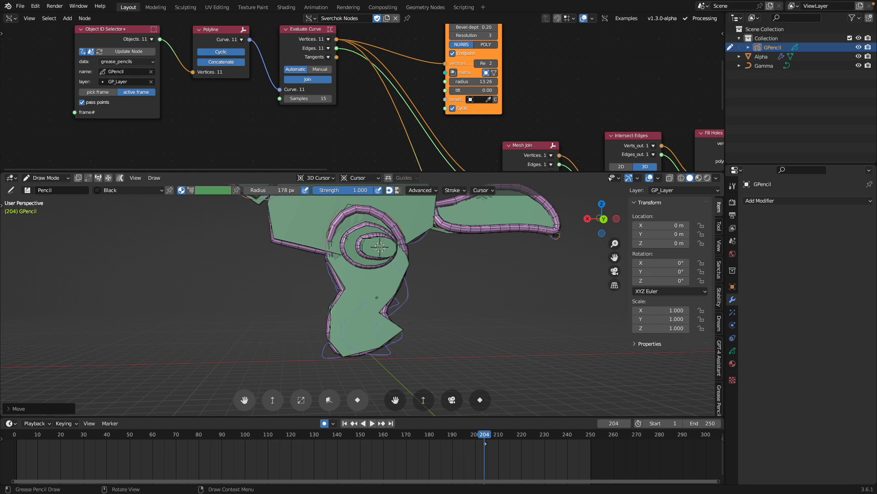
pyautogui.moveTo(376, 253); pyautogui.dragTo(381, 252)
pyautogui.moveTo(383, 294)
pyautogui.mouseDown(button='middle')
pyautogui.moveTo(430, 296)
pyautogui.moveTo(379, 297)
pyautogui.mouseUp(button='middle')
pyautogui.keyDown('shift'); pyautogui.rightClick(357, 322); pyautogui.keyUp('shift')
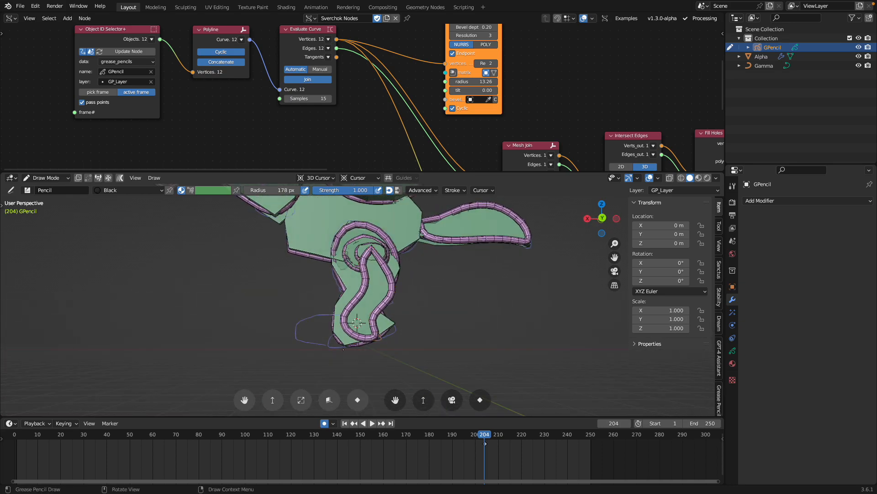
pyautogui.moveTo(340, 350); pyautogui.dragTo(457, 256, button='middle')
# Step: Set stroke placement back to Surface and the drawing plane to View, with the figure seen from the front
pyautogui.moveTo(600, 219); pyautogui.dragTo(598, 221)
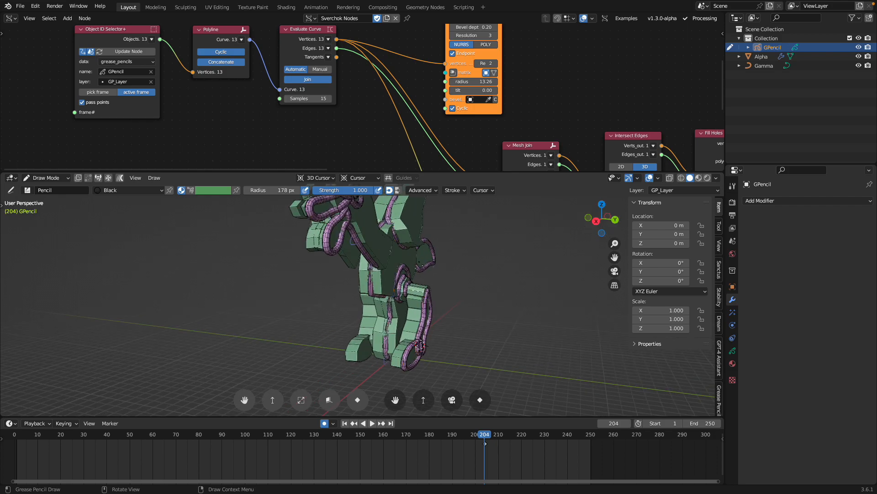
pyautogui.click(319, 178)
pyautogui.click(370, 183)
pyautogui.click(369, 183)
pyautogui.click(350, 208)
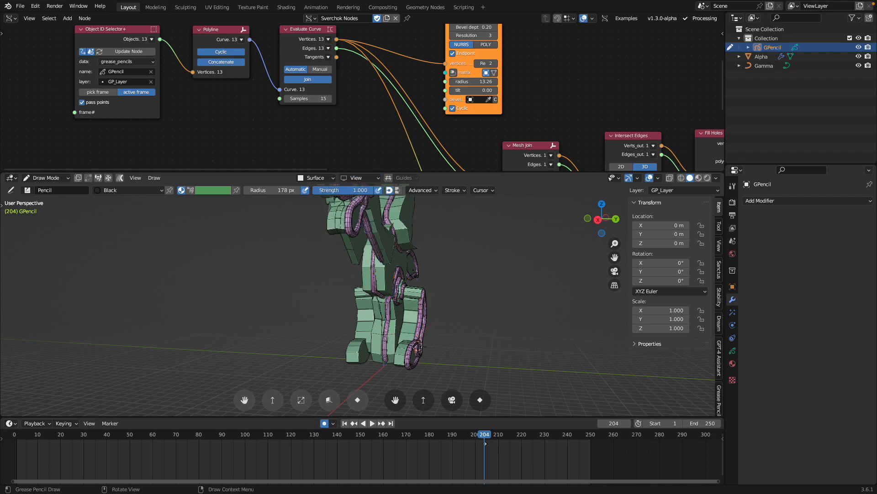
# Step: Draw a two-lobed wing loop extending outward from the side of the body, and inspect the resulting solid up close
pyautogui.scroll(5, 410, 396)
pyautogui.scroll(3, 410, 395)
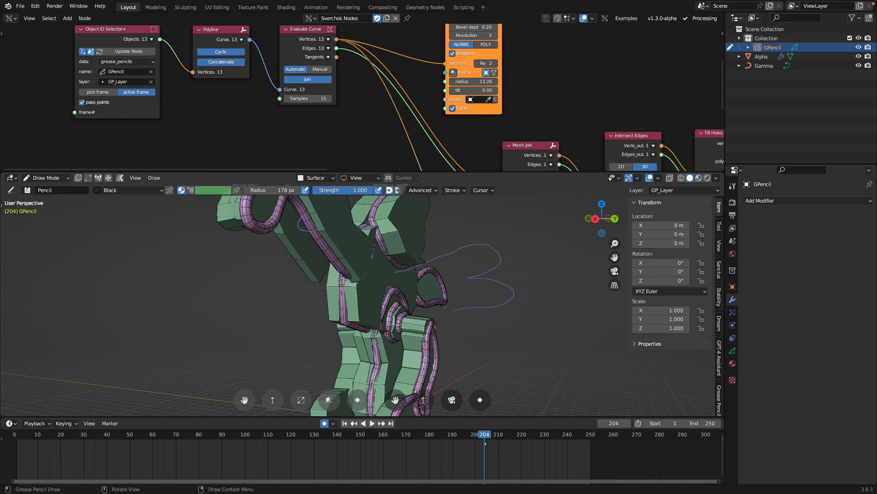
pyautogui.moveTo(423, 400); pyautogui.dragTo(396, 401, button='middle')
pyautogui.scroll(8, 433, 294)
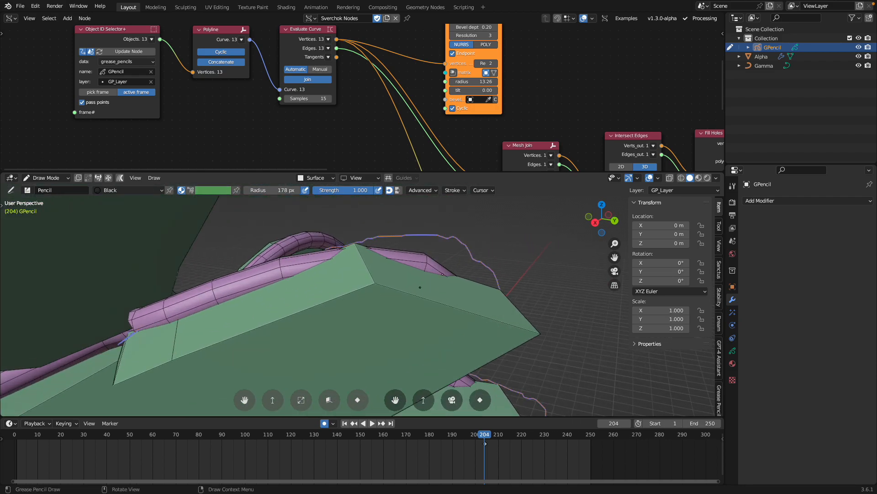
# Step: Examine the grease pencil's material settings and the viewport shading options
pyautogui.click(733, 363)
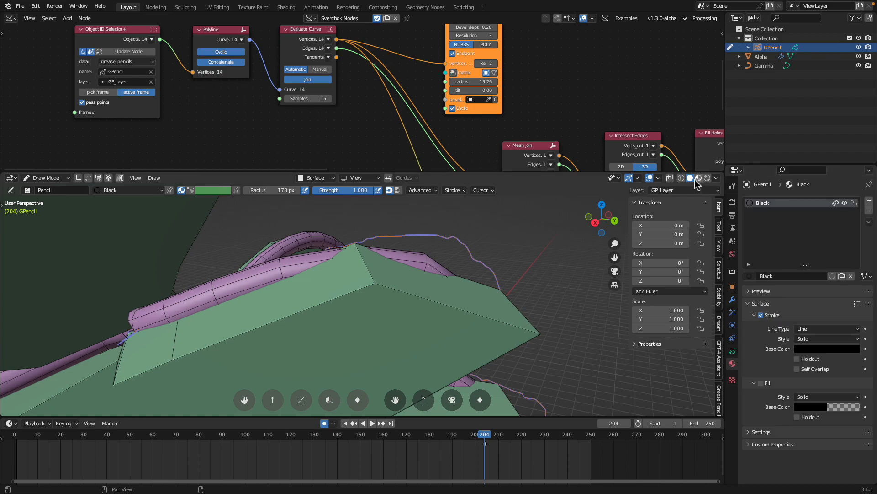
pyautogui.click(717, 178)
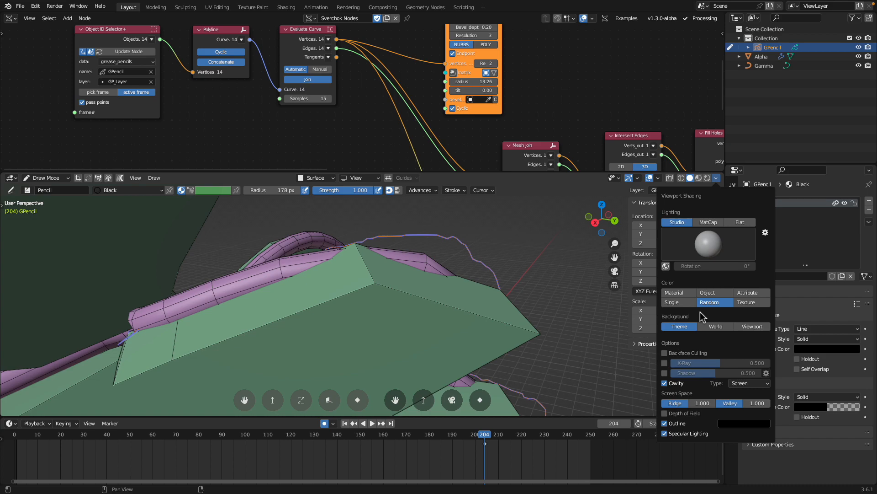
pyautogui.scroll(-2, 417, 264)
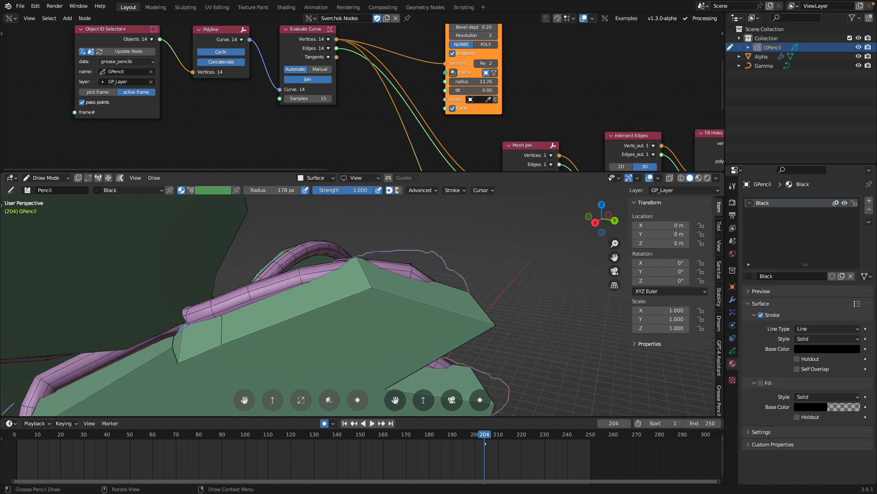
# Step: Draw three more closed loops from angled views to fan out additional feather shapes from the body
pyautogui.moveTo(435, 262); pyautogui.dragTo(409, 288, button='middle')
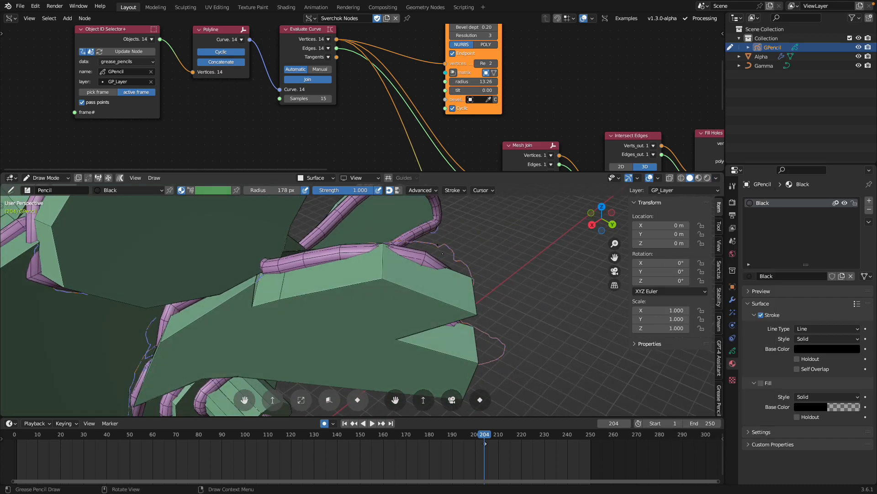
pyautogui.moveTo(456, 257); pyautogui.dragTo(344, 376, button='middle')
pyautogui.scroll(-3, 344, 376)
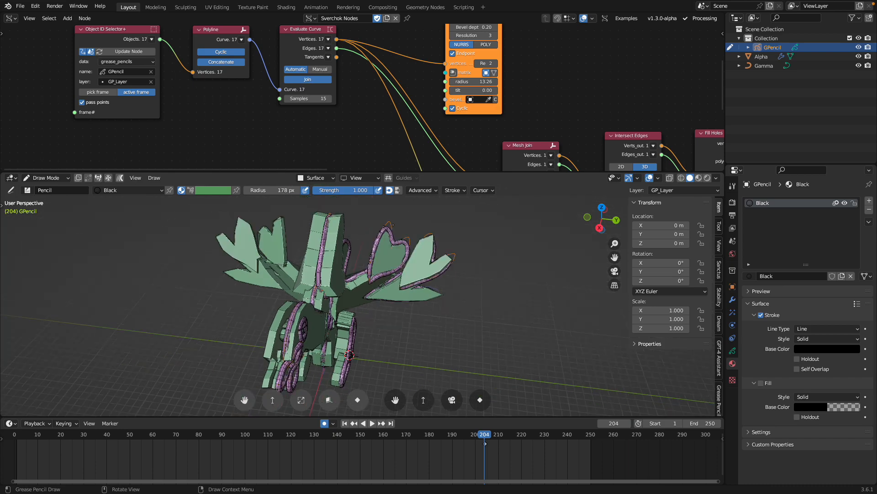
# Step: Layer more closed feather loops across the wing and along the neck of the creature
pyautogui.moveTo(386, 259); pyautogui.dragTo(435, 371, button='middle')
pyautogui.scroll(2, 427, 386)
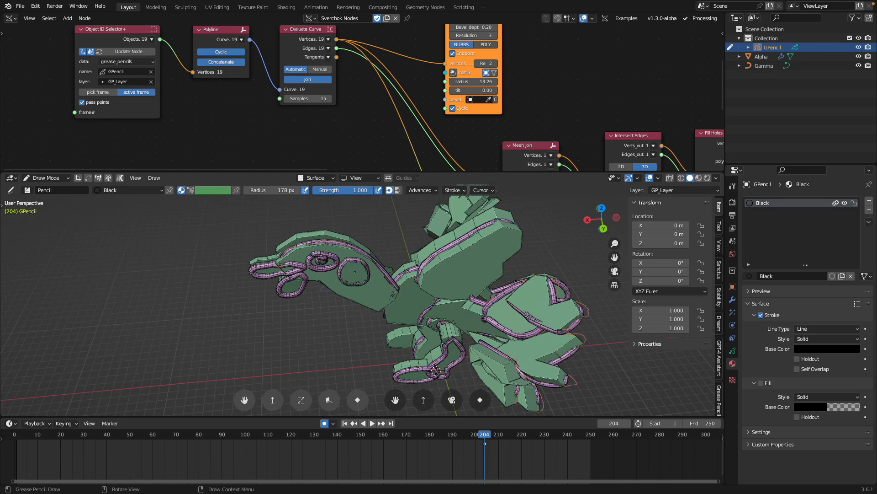
pyautogui.moveTo(435, 372); pyautogui.dragTo(427, 413, button='middle')
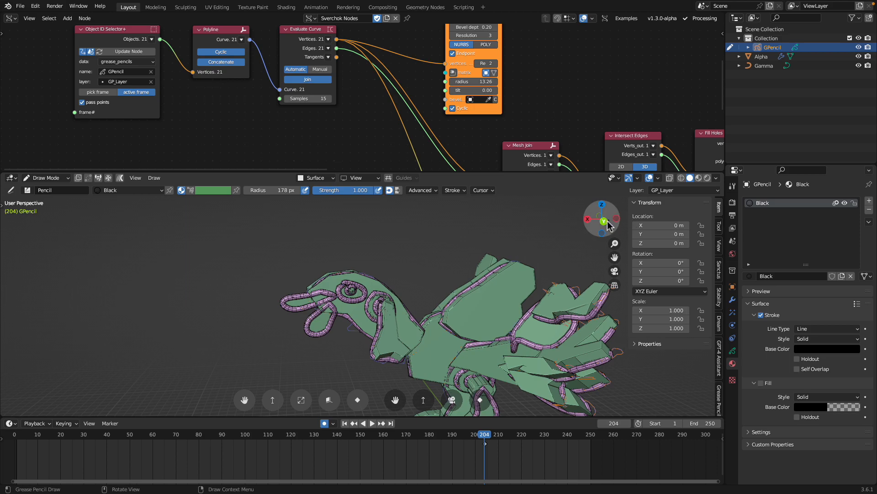
# Step: In the Back Orthographic view, draw tall closed crest loops on top of the head and save the file
pyautogui.click(604, 222)
pyautogui.moveTo(392, 173); pyautogui.dragTo(384, 140)
pyautogui.scroll(2, 386, 202)
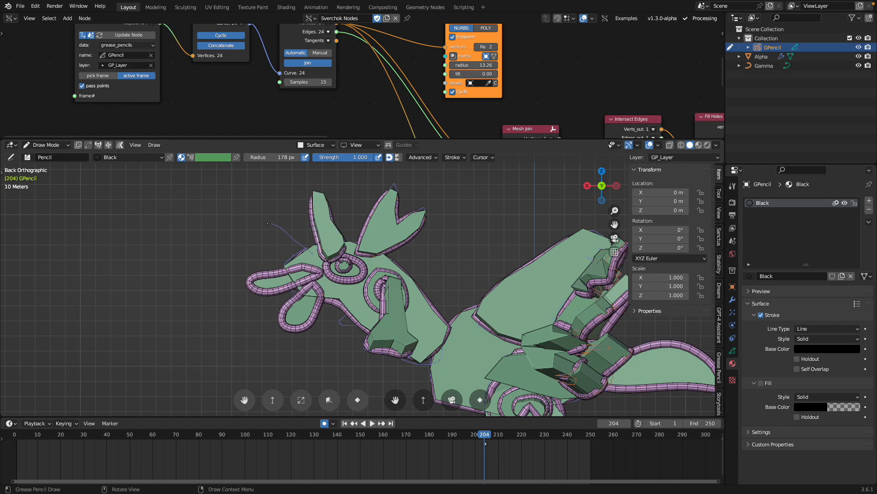
pyautogui.moveTo(320, 263)
pyautogui.mouseDown(button='middle')
pyautogui.moveTo(396, 284)
pyautogui.moveTo(415, 308)
pyautogui.moveTo(413, 265)
pyautogui.mouseUp(button='middle')
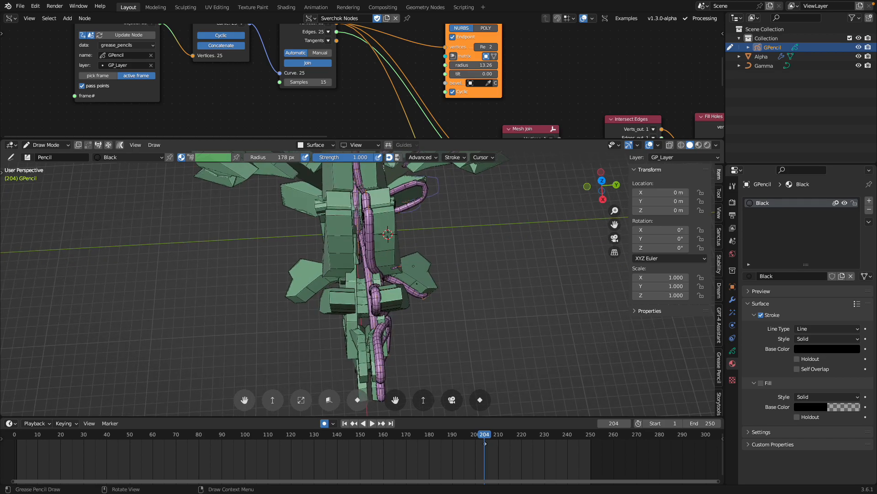
pyautogui.moveTo(467, 277); pyautogui.dragTo(423, 251, button='middle')
pyautogui.hotkey('ctrl', 's')
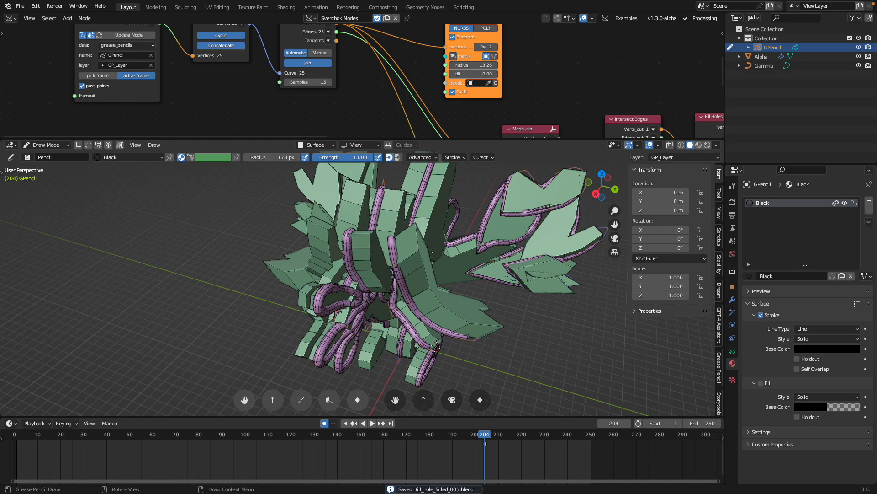
# Step: Examine the entire Sverchok node tree from the object selector to the final viewer node
pyautogui.moveTo(436, 346); pyautogui.dragTo(442, 384, button='middle')
pyautogui.moveTo(483, 138); pyautogui.dragTo(476, 266)
pyautogui.scroll(-9, 488, 165)
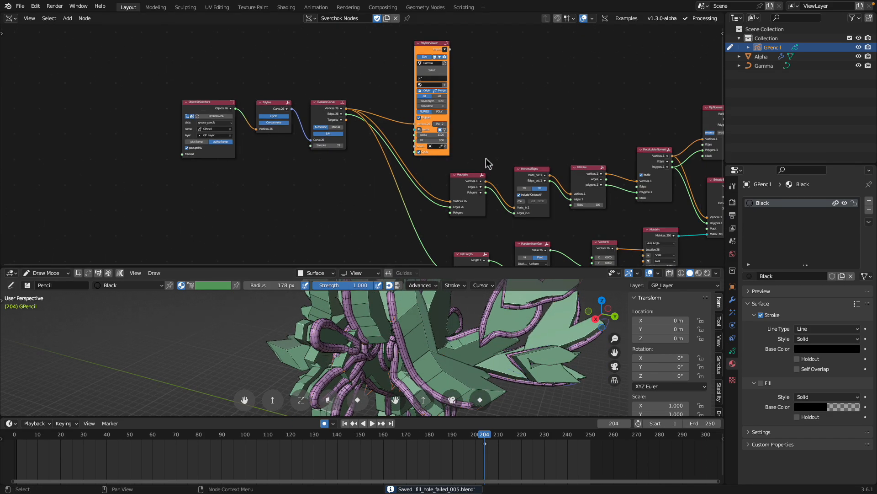
pyautogui.moveTo(461, 154); pyautogui.dragTo(262, 114, button='middle')
pyautogui.scroll(-3, 382, 84)
pyautogui.moveTo(385, 115); pyautogui.dragTo(361, 125, button='middle')
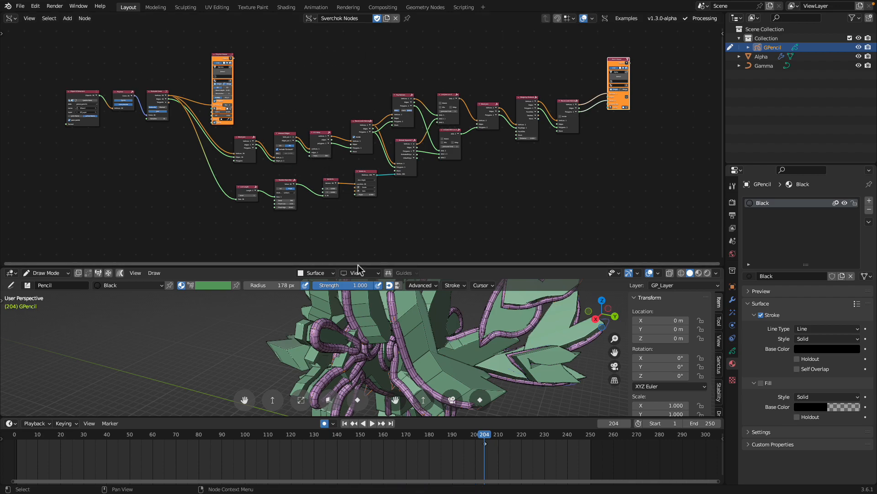
pyautogui.moveTo(367, 265); pyautogui.dragTo(433, 95)
# Step: Draw closed loops on the surface of the wing and its lower feathers, undoing two unwanted strokes
pyautogui.moveTo(403, 315); pyautogui.dragTo(423, 302, button='middle')
pyautogui.moveTo(415, 403); pyautogui.dragTo(361, 389, button='middle')
pyautogui.scroll(-3, 510, 290)
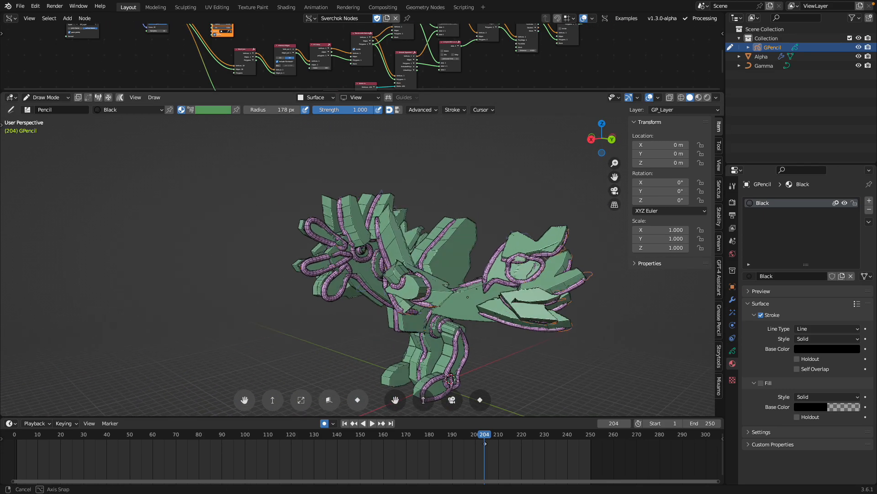
pyautogui.moveTo(516, 256); pyautogui.dragTo(461, 271, button='middle')
pyautogui.moveTo(492, 286); pyautogui.dragTo(473, 255)
pyautogui.moveTo(474, 297)
pyautogui.mouseDown(button='middle')
pyautogui.moveTo(440, 304)
pyautogui.moveTo(435, 342)
pyautogui.mouseUp(button='middle')
pyautogui.moveTo(451, 337)
pyautogui.mouseDown()
pyautogui.moveTo(478, 332)
pyautogui.moveTo(482, 367)
pyautogui.moveTo(439, 346)
pyautogui.mouseUp()
pyautogui.hotkey('ctrl', 'z')
pyautogui.hotkey('ctrl', 'z')
pyautogui.moveTo(405, 312); pyautogui.dragTo(385, 327, button='middle')
pyautogui.moveTo(410, 397); pyautogui.dragTo(448, 379, button='middle')
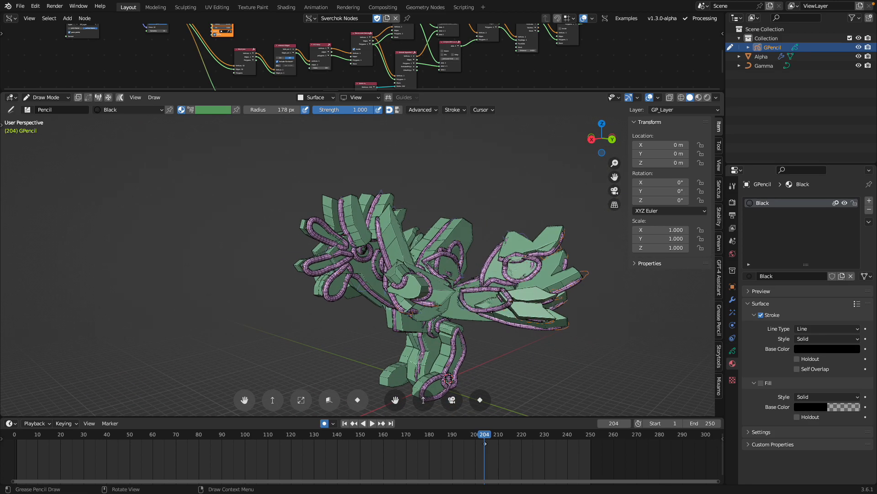
# Step: Draw tall closed feather loops rising above the outer part of the wing
pyautogui.moveTo(512, 311); pyautogui.dragTo(520, 310, button='middle')
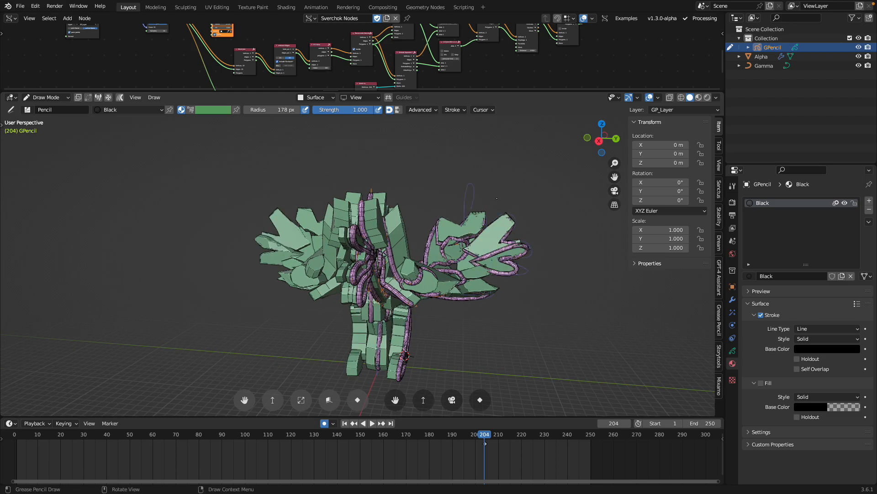
pyautogui.moveTo(491, 198)
pyautogui.mouseDown(button='middle')
pyautogui.moveTo(403, 219)
pyautogui.moveTo(445, 199)
pyautogui.mouseUp(button='middle')
pyautogui.scroll(-3, 414, 208)
# Step: Switch the grease pencil object to Object Mode and save the file
pyautogui.click(54, 98)
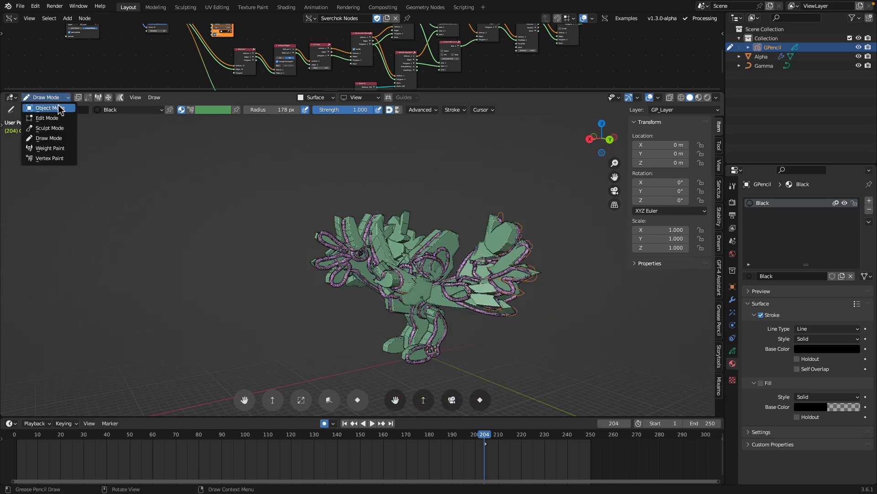
pyautogui.click(59, 108)
pyautogui.moveTo(241, 172); pyautogui.dragTo(303, 165, button='middle')
pyautogui.press('super+s')
# Step: Select the tube outline curve, show its curve data properties, and save the file
pyautogui.click(353, 303)
pyautogui.moveTo(353, 302); pyautogui.dragTo(327, 280, button='middle')
pyautogui.scroll(2, 324, 278)
pyautogui.click(330, 265)
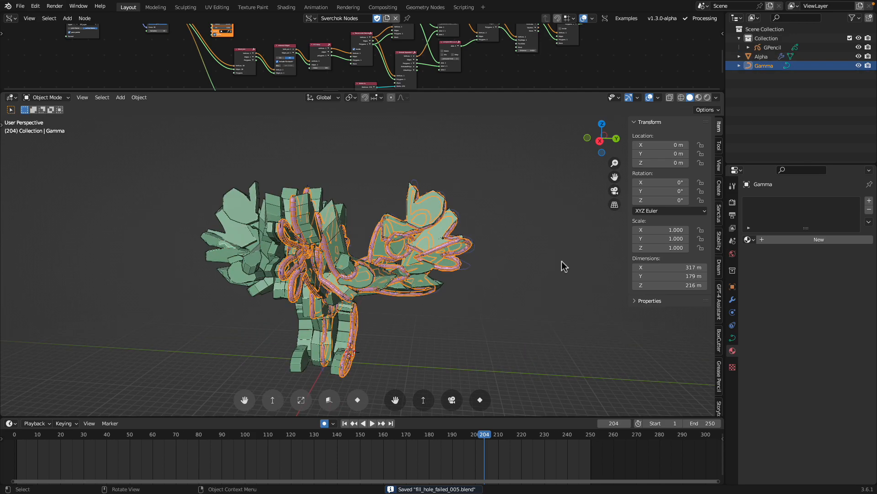
pyautogui.click(733, 337)
pyautogui.moveTo(576, 315); pyautogui.dragTo(530, 301, button='middle')
pyautogui.press('super+s')
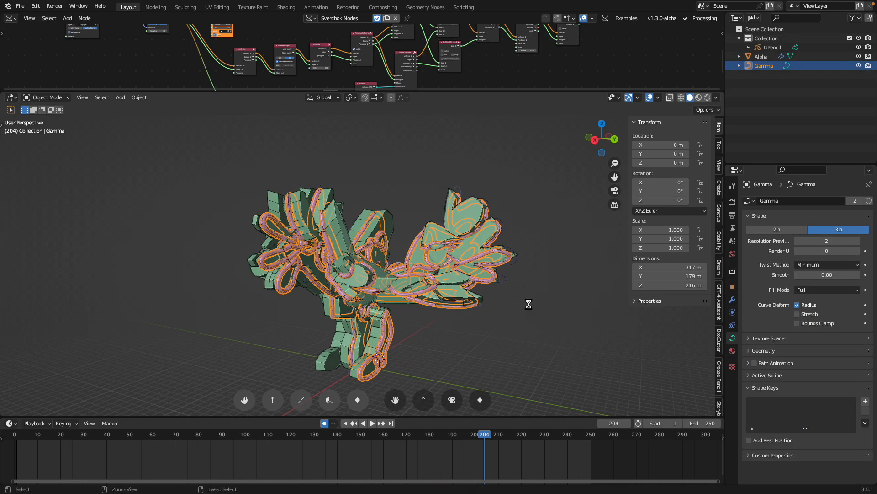
# Step: Select the solid body mesh and check its modifiers
pyautogui.moveTo(364, 316); pyautogui.dragTo(353, 324, button='middle')
pyautogui.click(353, 327)
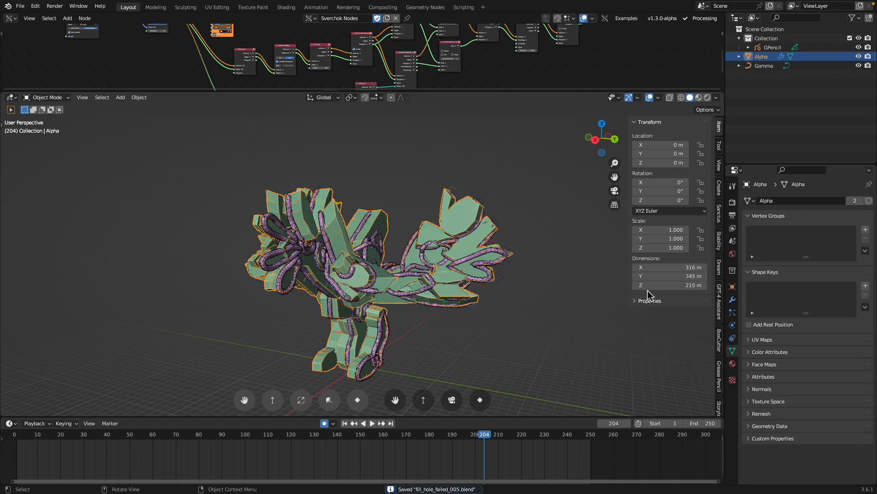
pyautogui.click(732, 300)
pyautogui.moveTo(496, 277); pyautogui.dragTo(512, 277, button='middle')
pyautogui.moveTo(456, 280); pyautogui.dragTo(432, 252, button='middle')
# Step: Add the tube curve to the selection and delete all nodes from the Sverchok node tree
pyautogui.keyDown('shift'); pyautogui.click(433, 254); pyautogui.keyUp('shift')
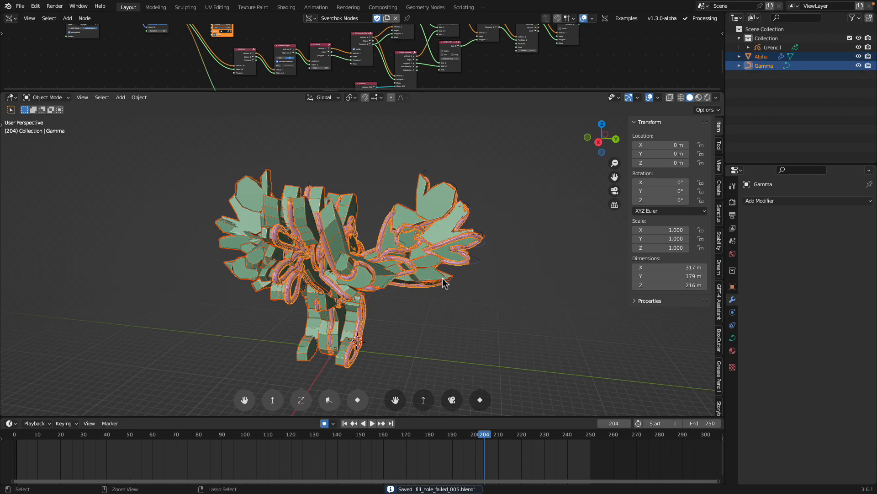
pyautogui.press('a')
pyautogui.press('x')
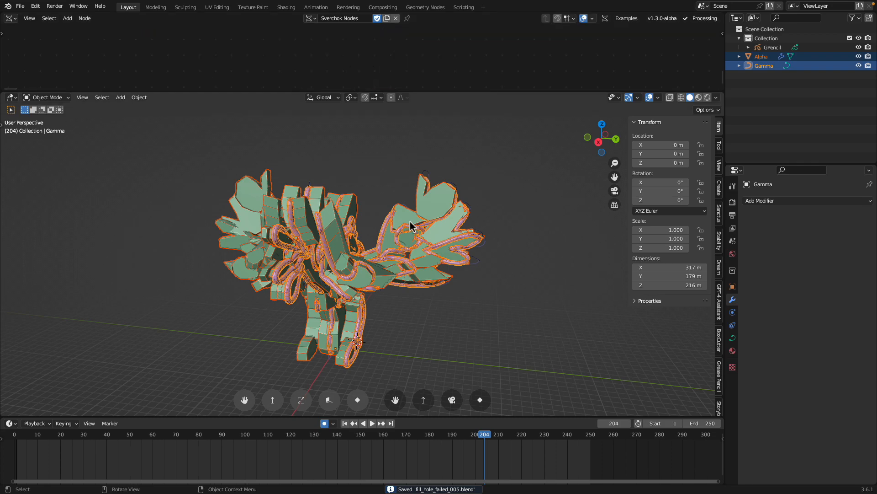
# Step: Convert the tube outline curve to a mesh
pyautogui.click(388, 256)
pyautogui.rightClick(386, 233)
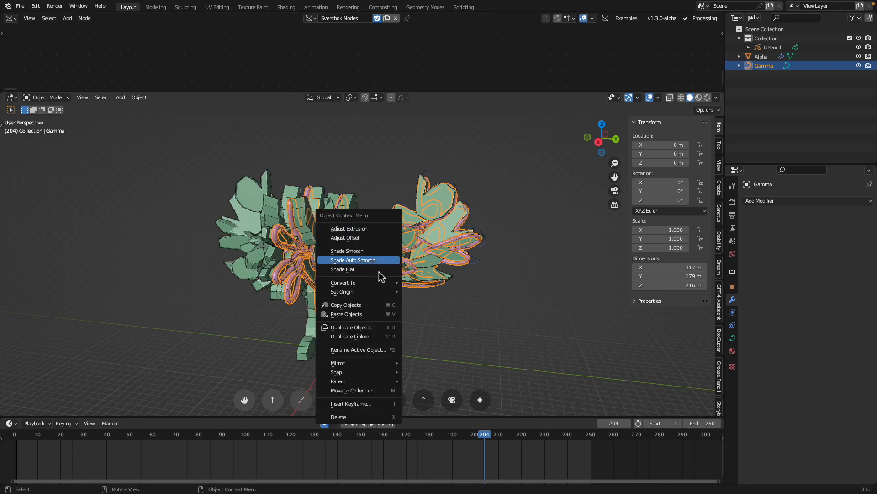
pyautogui.moveTo(378, 285)
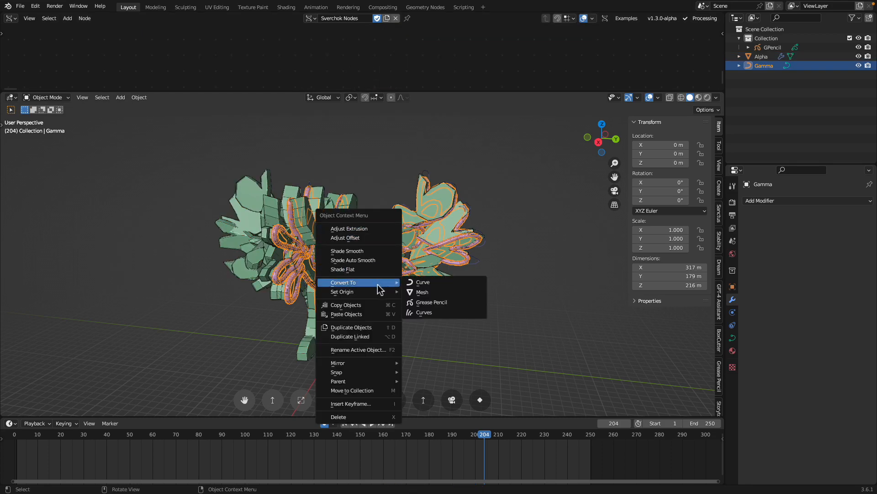
pyautogui.click(422, 292)
pyautogui.click(759, 201)
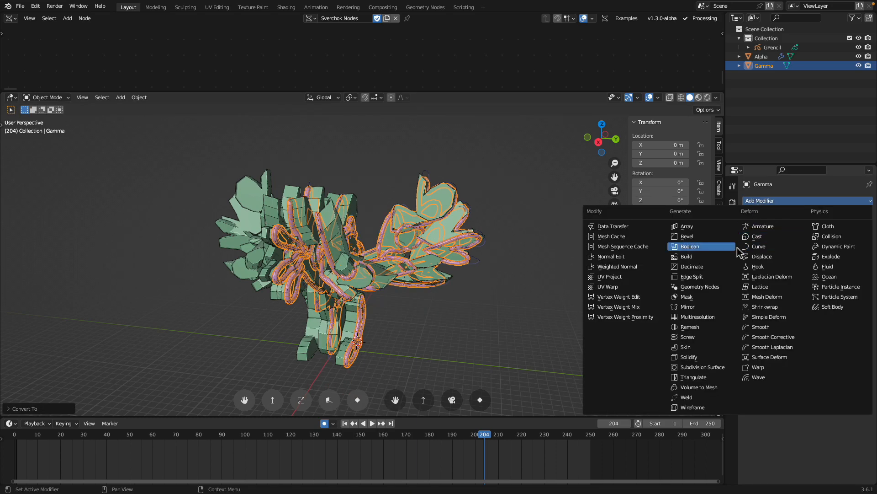
pyautogui.click(713, 307)
pyautogui.moveTo(470, 247); pyautogui.dragTo(458, 246, button='middle')
pyautogui.hotkey('ctrl', 'a')
pyautogui.click(454, 272)
pyautogui.moveTo(455, 269)
pyautogui.mouseDown(button='middle')
pyautogui.moveTo(470, 233)
pyautogui.moveTo(446, 270)
pyautogui.moveTo(450, 256)
pyautogui.mouseUp(button='middle')
pyautogui.hotkey('ctrl', 'z')
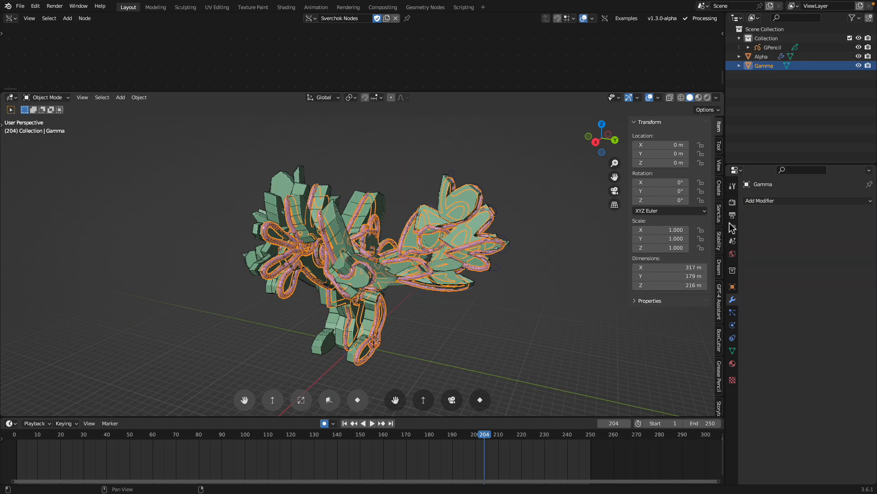
# Step: Add a Mirror modifier to the tube mesh, mirror it on the Y axis instead of X, and apply it
pyautogui.click(759, 202)
pyautogui.click(688, 307)
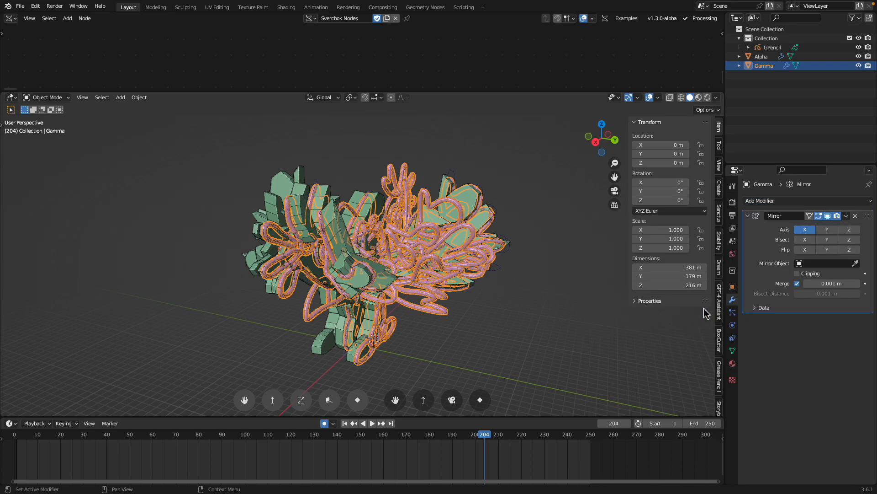
pyautogui.click(800, 231)
pyautogui.click(827, 231)
pyautogui.moveTo(475, 298); pyautogui.dragTo(486, 281, button='middle')
pyautogui.click(847, 217)
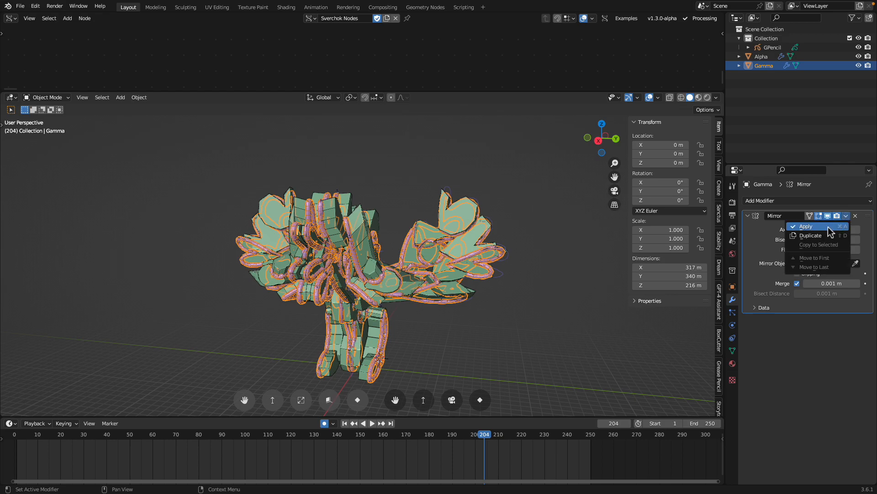
pyautogui.click(829, 230)
# Step: Join the tube mesh and the solid body mesh into a single object
pyautogui.moveTo(342, 259); pyautogui.dragTo(376, 248, button='middle')
pyautogui.press('a')
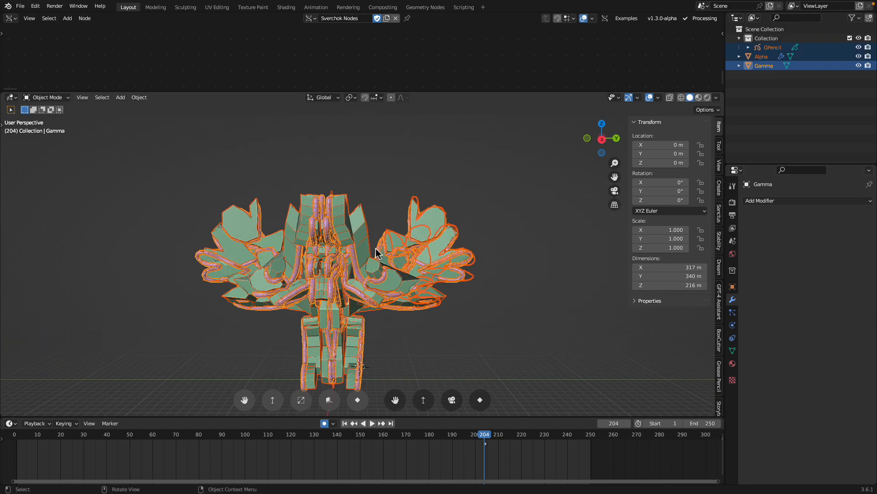
pyautogui.hotkey('ctrl', 'j')
pyautogui.hotkey('ctrl', 'z')
pyautogui.rightClick(383, 245)
pyautogui.click(395, 256)
pyautogui.moveTo(394, 261); pyautogui.dragTo(413, 219, button='middle')
pyautogui.hotkey('ctrl', 'j')
# Step: Hide the grease pencil object and add a Remesh modifier to the joined mesh
pyautogui.moveTo(464, 184); pyautogui.dragTo(459, 189, button='middle')
pyautogui.click(557, 167)
pyautogui.click(859, 48)
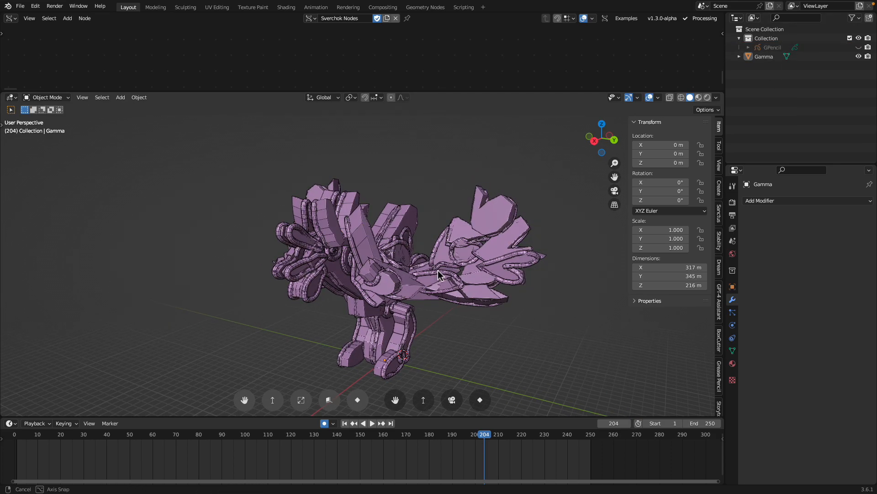
pyautogui.click(777, 56)
pyautogui.click(759, 201)
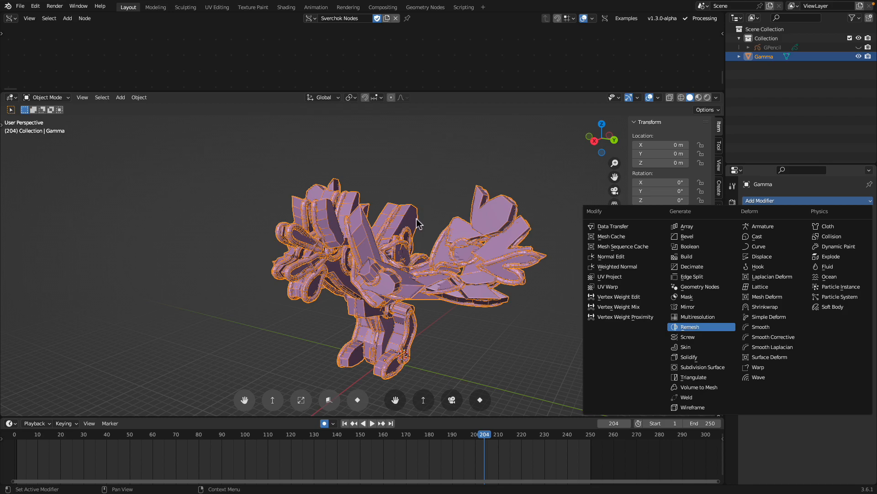
# Step: Switch to Finder and show the Applications folder
pyautogui.hotkey('ctrl', 'Left')
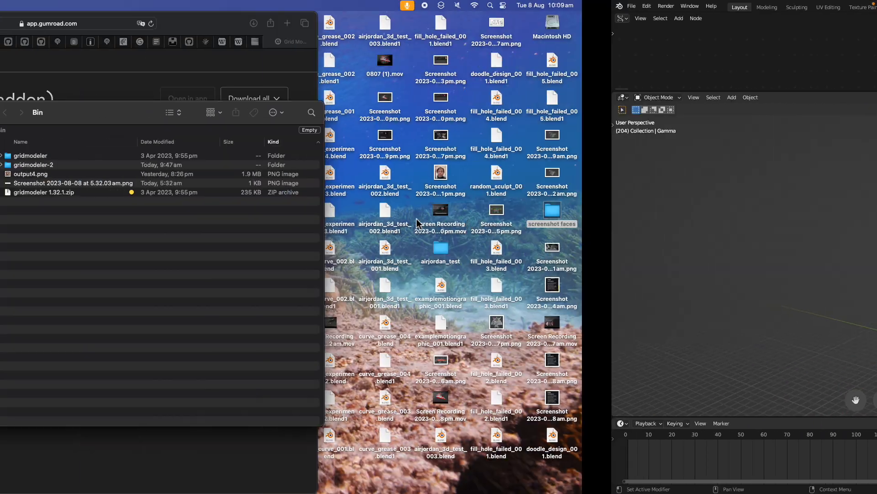
pyautogui.scroll(-4, 227, 302)
pyautogui.scroll(-5, 227, 304)
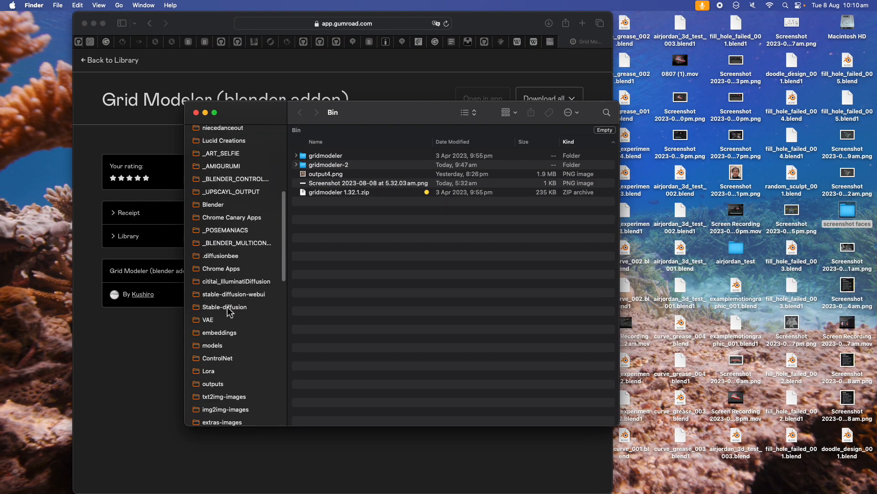
pyautogui.scroll(-5, 228, 339)
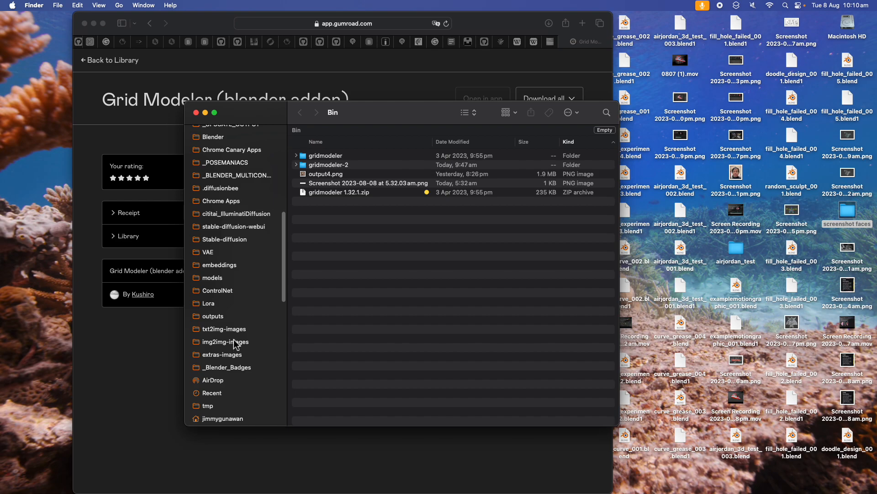
pyautogui.scroll(-5, 238, 333)
pyautogui.click(234, 367)
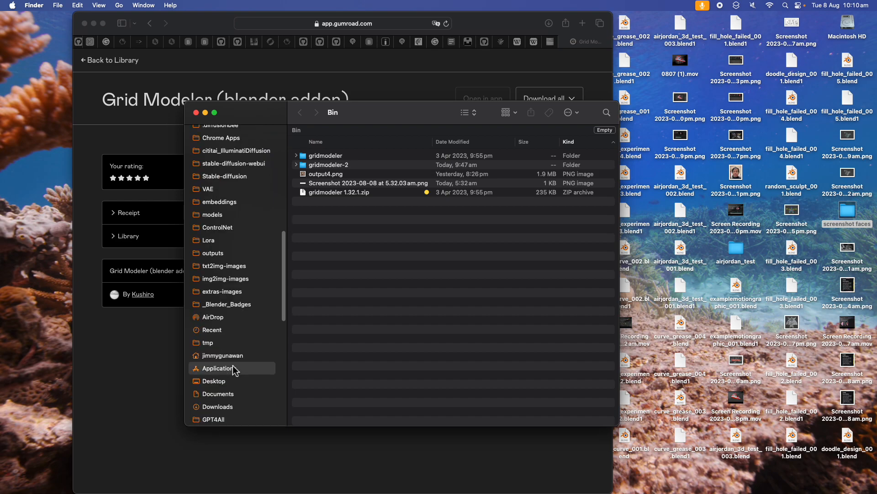
# Step: Open the list of applications to force quit, then return to Blender
pyautogui.click(13, 5)
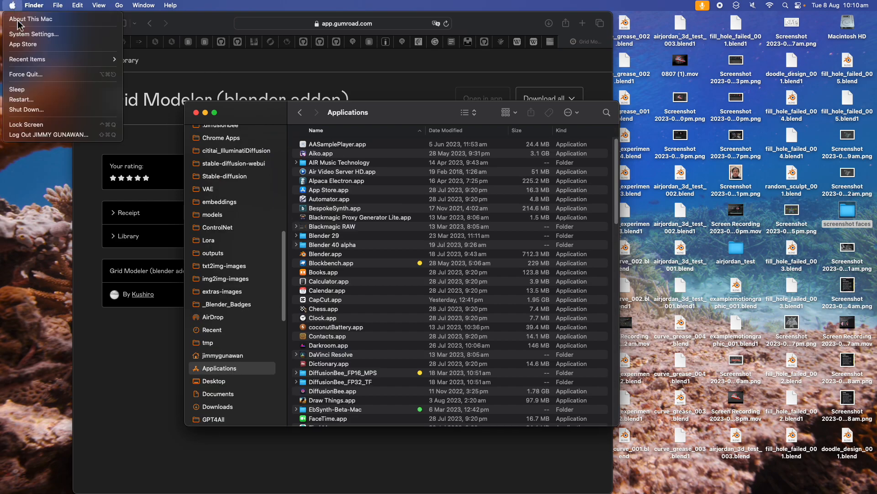
pyautogui.click(34, 76)
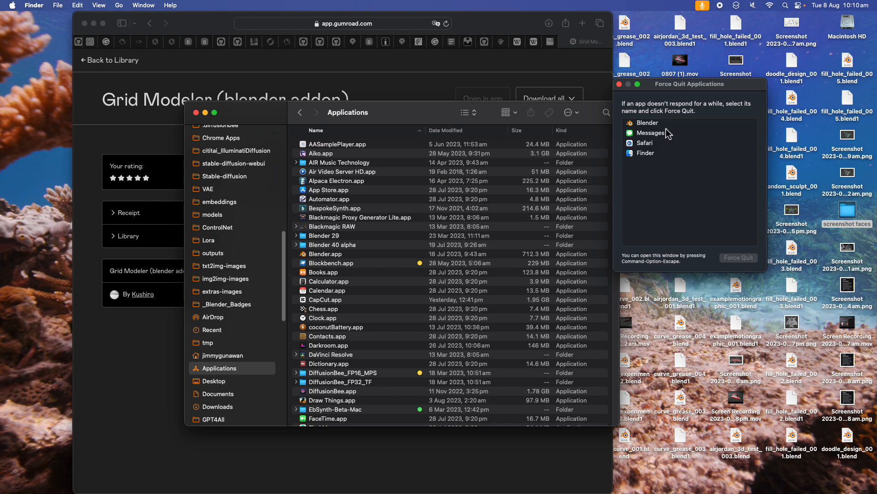
pyautogui.hotkey('ctrl', 'Right')
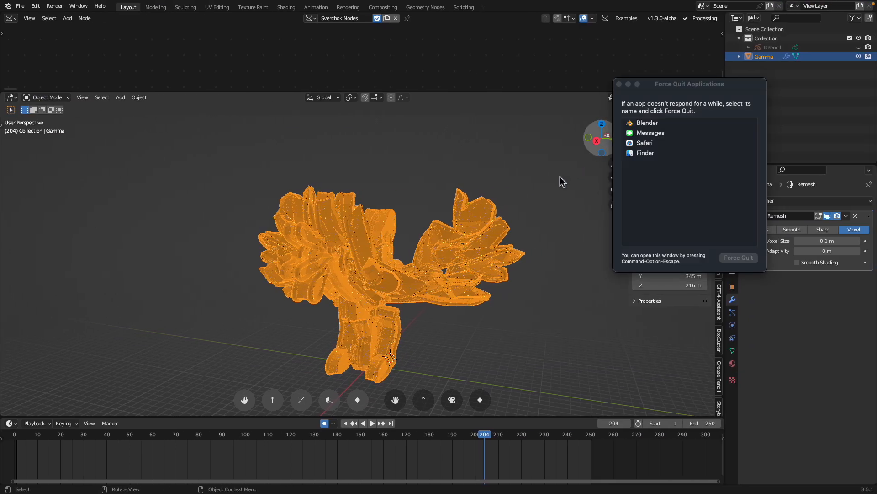
# Step: Set the Remesh voxel size to 1 m and dismiss the Force Quit window
pyautogui.click(822, 242)
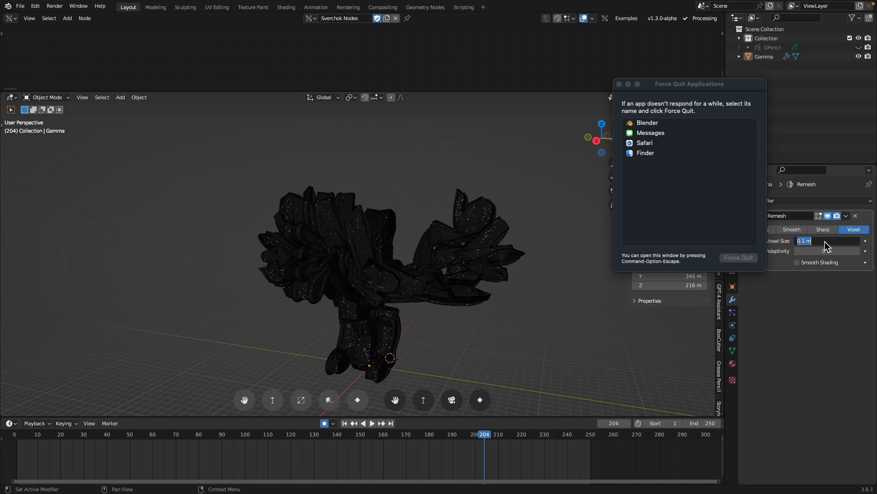
pyautogui.write('1')
pyautogui.press('Return')
pyautogui.moveTo(478, 223); pyautogui.dragTo(422, 247, button='middle')
pyautogui.click(627, 85)
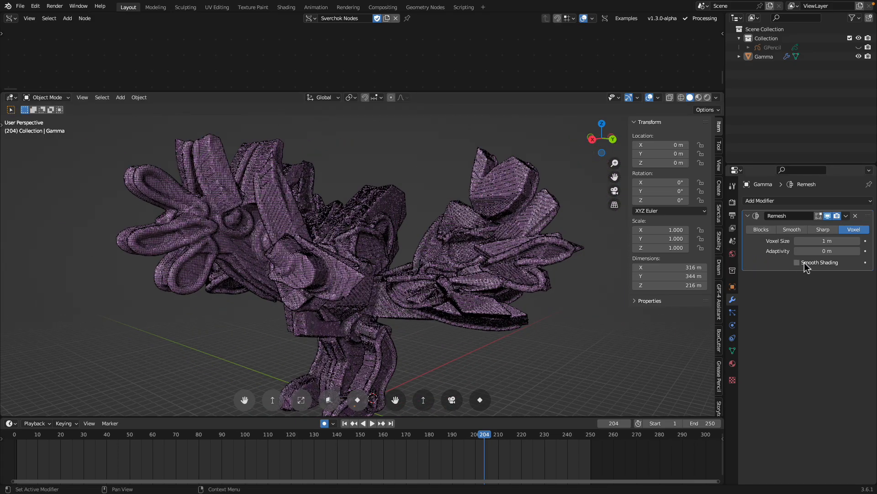
# Step: Apply the Remesh modifier to the joined creature mesh and inspect the resulting surface
pyautogui.click(845, 216)
pyautogui.click(822, 226)
pyautogui.moveTo(434, 247); pyautogui.dragTo(375, 245, button='middle')
pyautogui.rightClick(375, 245)
pyautogui.click(372, 210)
pyautogui.moveTo(372, 210); pyautogui.dragTo(343, 222, button='middle')
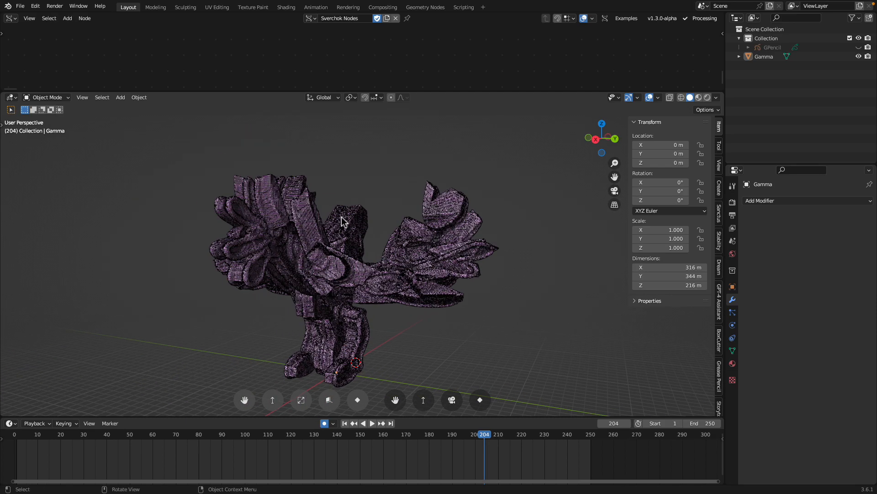
# Step: Turn off the wireframe overlay in the 3D viewport to show the remeshed creature's clean surface
pyautogui.click(658, 97)
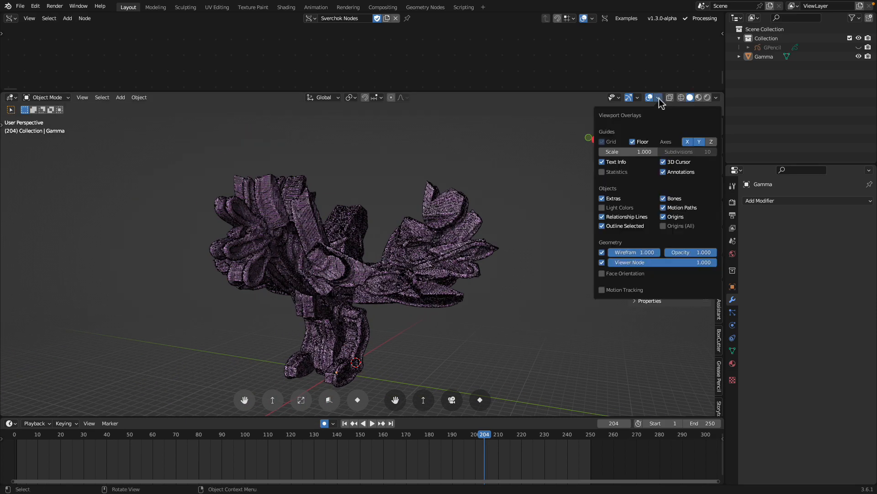
pyautogui.click(603, 252)
pyautogui.moveTo(361, 219); pyautogui.dragTo(336, 215, button='middle')
# Step: Save the scene on the Desktop as a new file named fill_hole_failed_006BAKED.blend
pyautogui.click(20, 6)
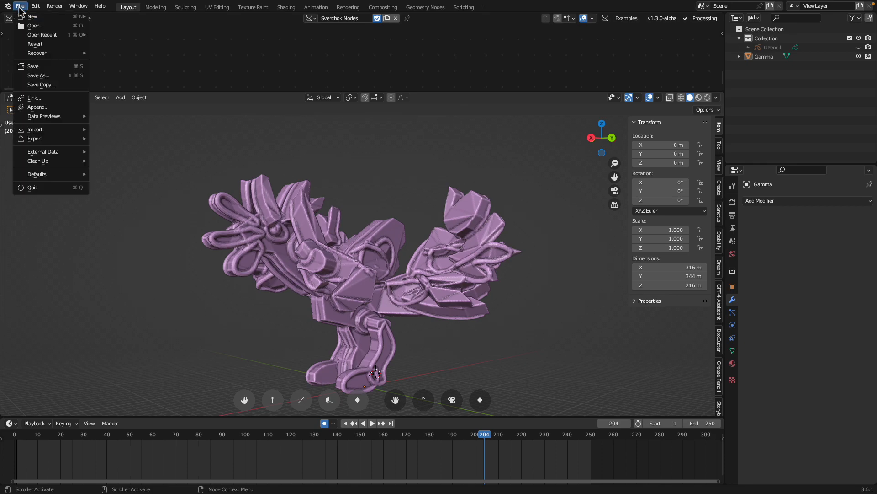
pyautogui.click(42, 77)
pyautogui.click(553, 443)
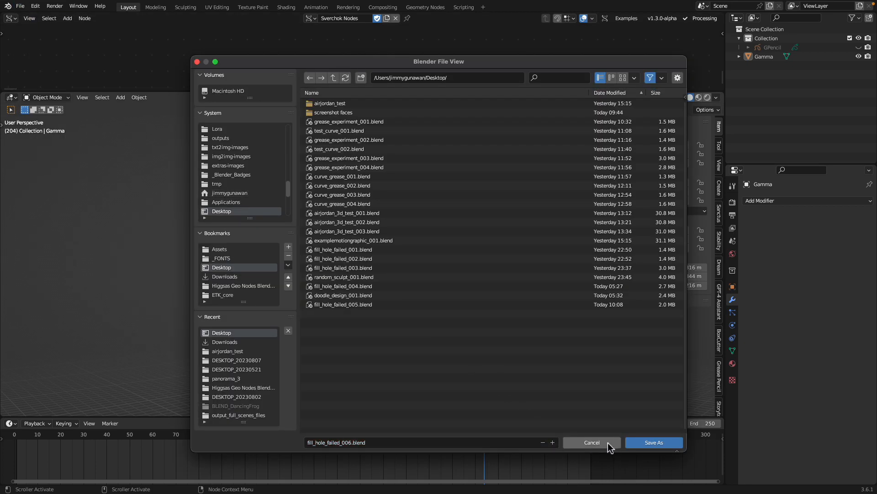
pyautogui.click(374, 443)
pyautogui.press('Right')
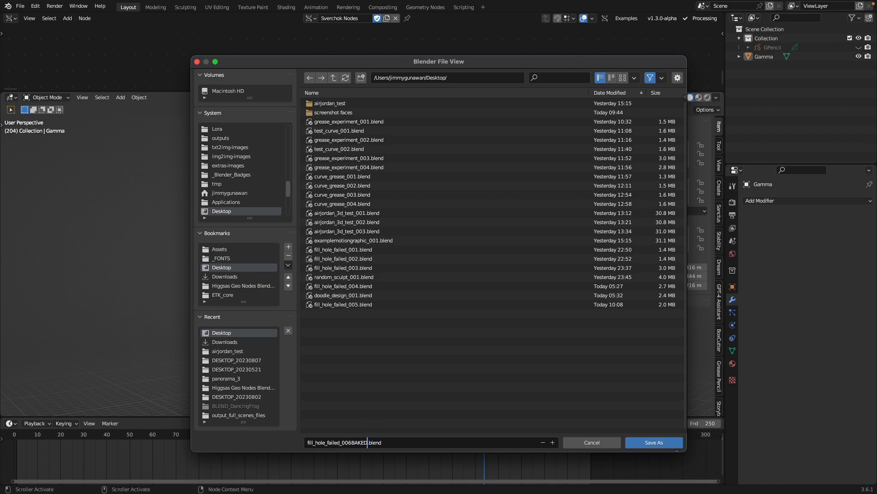
pyautogui.click(654, 442)
# Step: Select the creature mesh and set the viewport shading color to Material
pyautogui.click(251, 212)
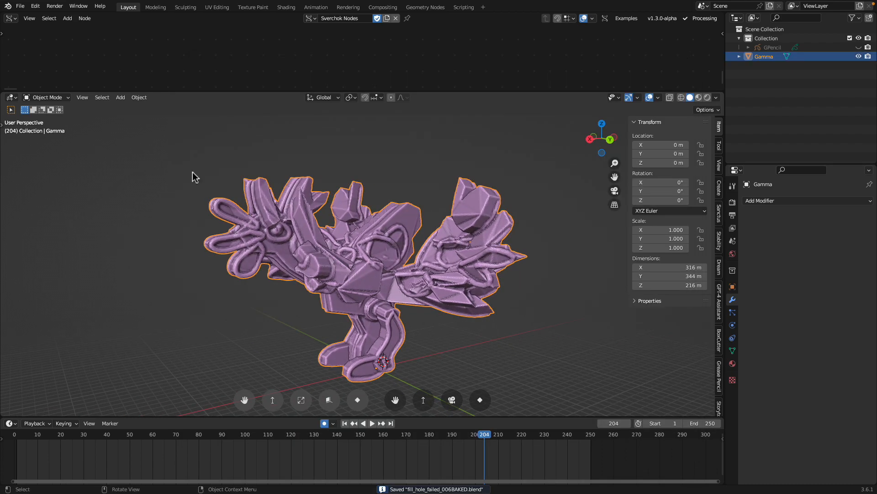
pyautogui.click(46, 97)
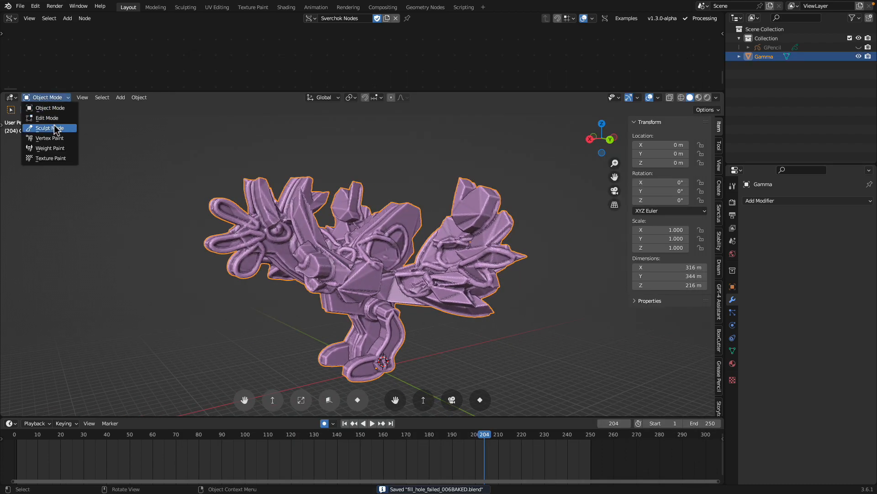
pyautogui.click(716, 98)
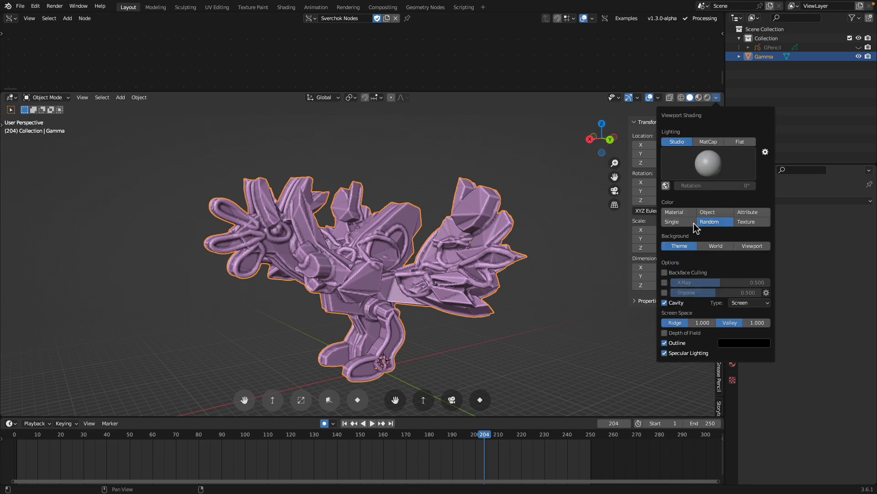
pyautogui.click(682, 212)
# Step: Put the creature into Sculpt Mode, enlarge the 3D viewport, hide the sidebar and show the sculpting tools
pyautogui.click(54, 98)
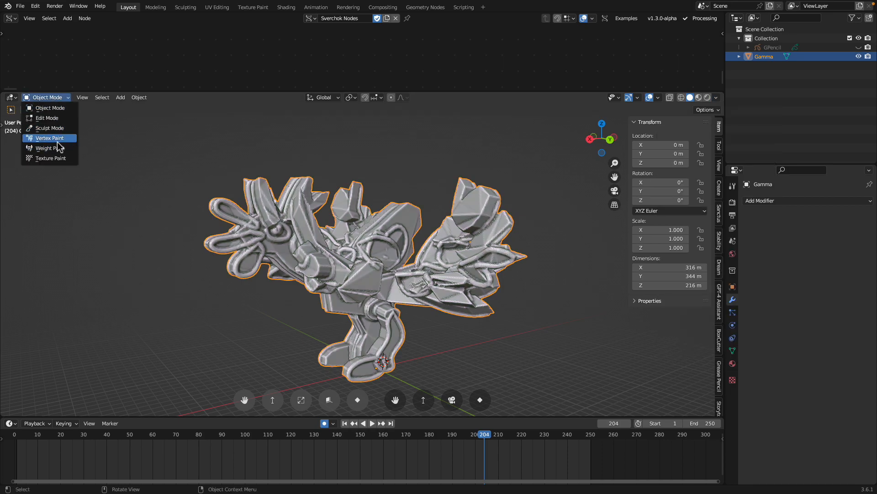
pyautogui.click(58, 128)
pyautogui.moveTo(157, 92); pyautogui.dragTo(160, 57)
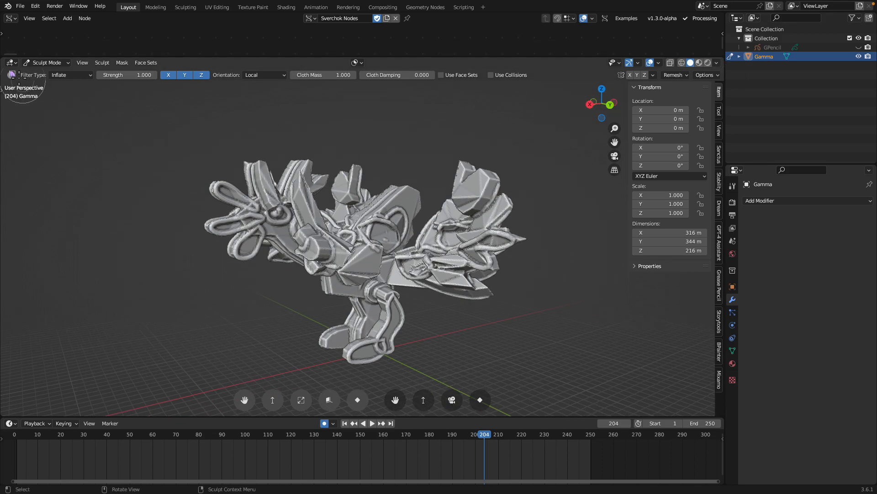
pyautogui.click(12, 62)
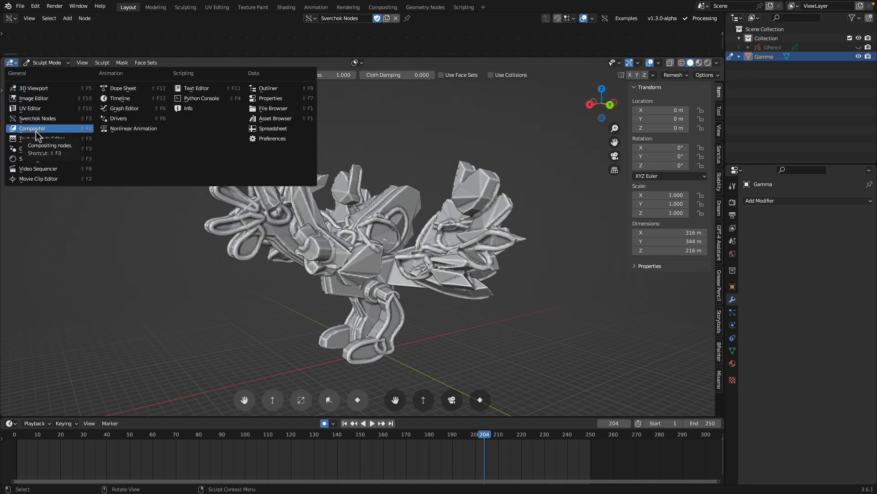
pyautogui.moveTo(382, 146); pyautogui.dragTo(372, 148, button='middle')
pyautogui.press('n')
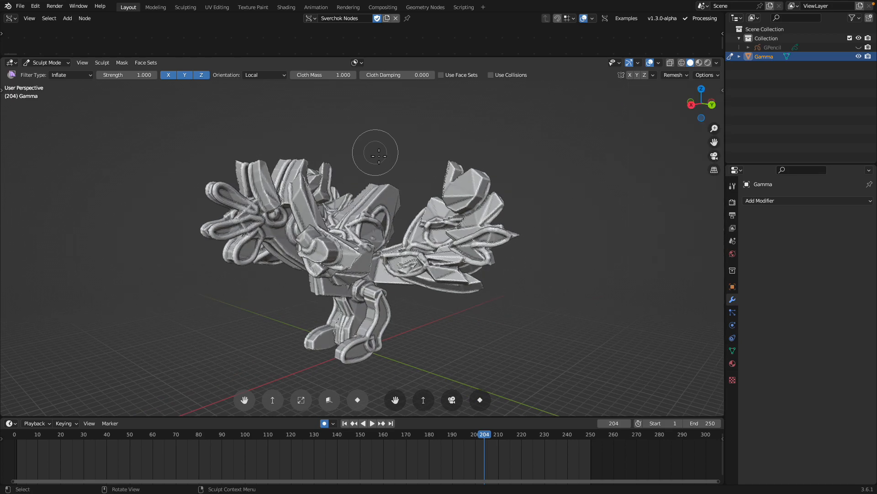
pyautogui.press('t')
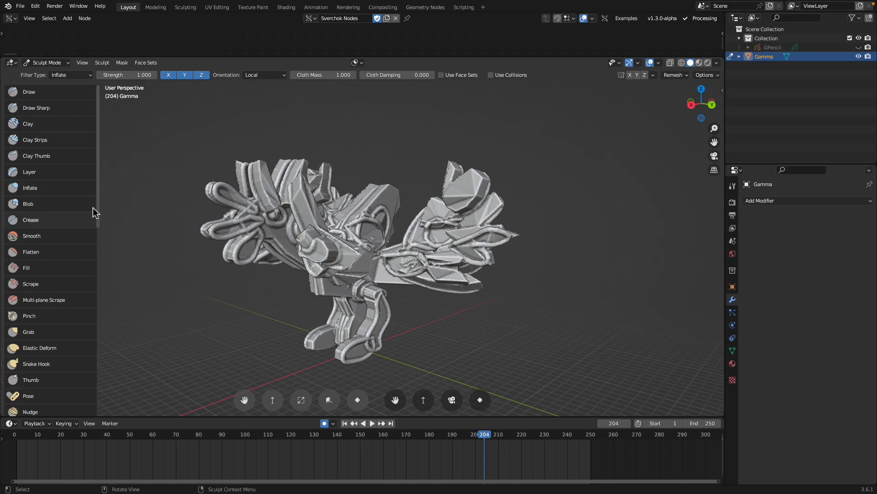
# Step: Activate the Cloth Filter sculpting tool with its filter type set to Inflate
pyautogui.scroll(-5, 61, 290)
pyautogui.scroll(-6, 63, 299)
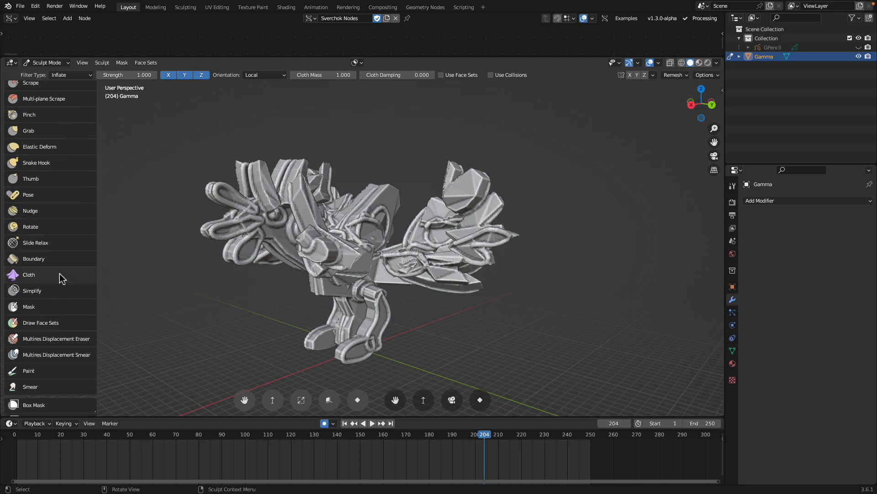
pyautogui.click(59, 280)
pyautogui.scroll(-9, 60, 283)
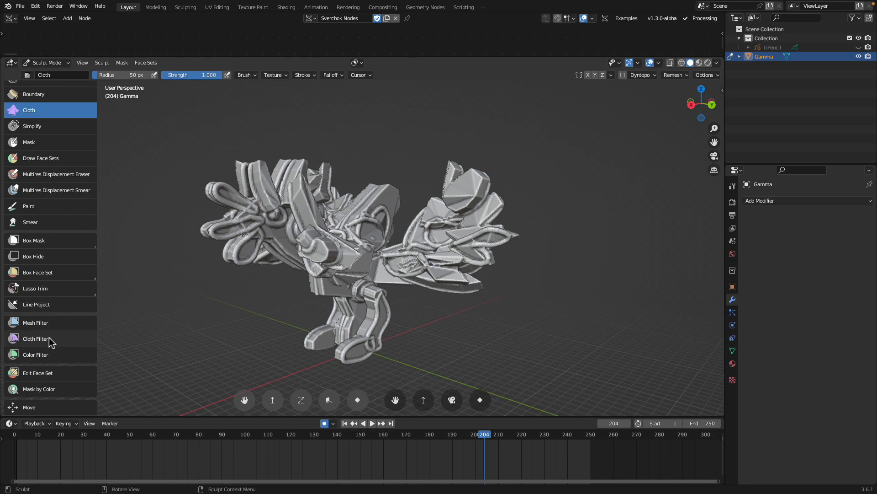
pyautogui.click(49, 339)
pyautogui.click(71, 75)
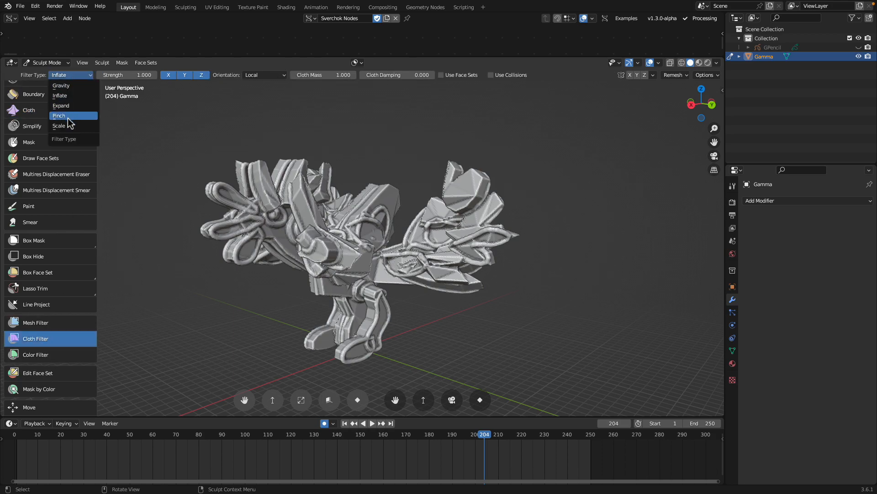
pyautogui.click(59, 95)
# Step: Inflate the whole creature mesh with repeated Cloth Filter strokes, checking its puffed surface from several angles
pyautogui.moveTo(368, 255); pyautogui.dragTo(605, 284)
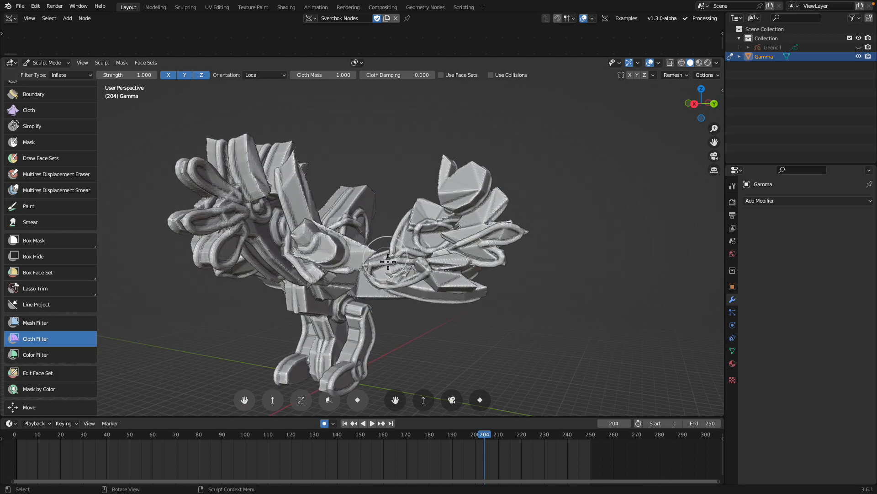
pyautogui.scroll(2, 388, 261)
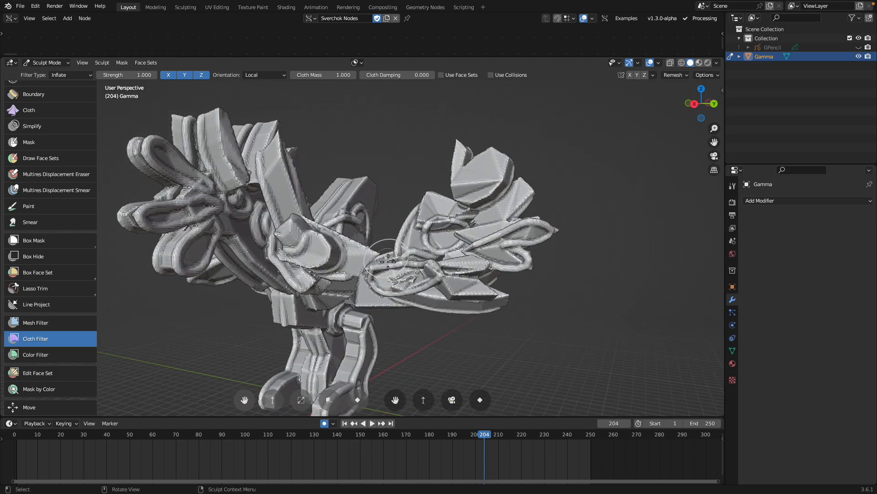
pyautogui.moveTo(487, 303); pyautogui.dragTo(647, 305)
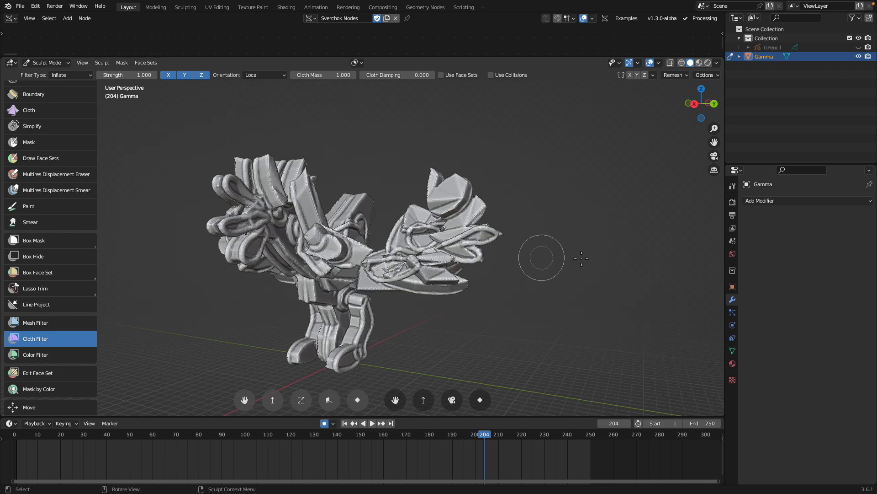
pyautogui.moveTo(670, 254); pyautogui.dragTo(311, 360, button='middle')
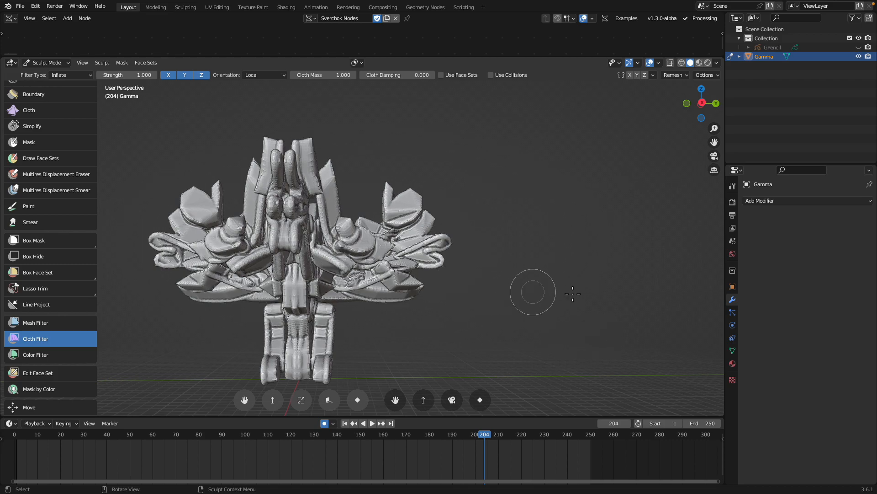
pyautogui.moveTo(476, 270); pyautogui.dragTo(400, 283, button='middle')
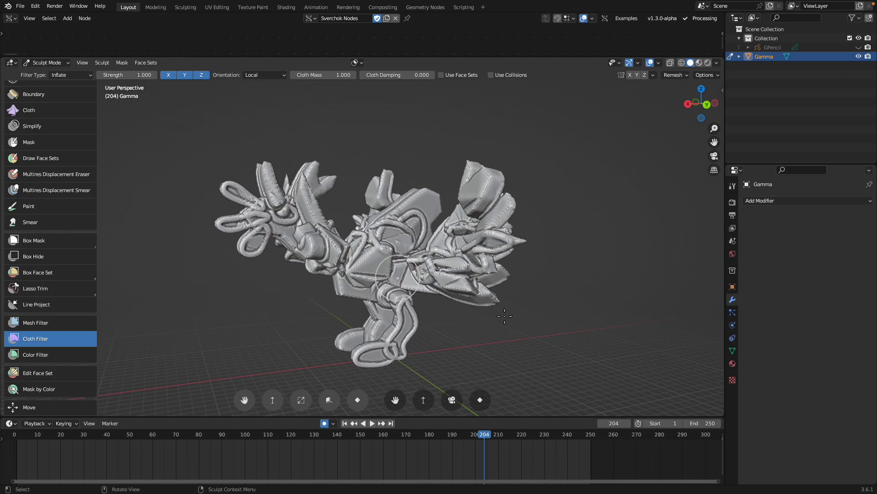
pyautogui.moveTo(575, 335)
pyautogui.mouseDown(button='middle')
pyautogui.moveTo(332, 306)
pyautogui.moveTo(382, 278)
pyautogui.mouseUp(button='middle')
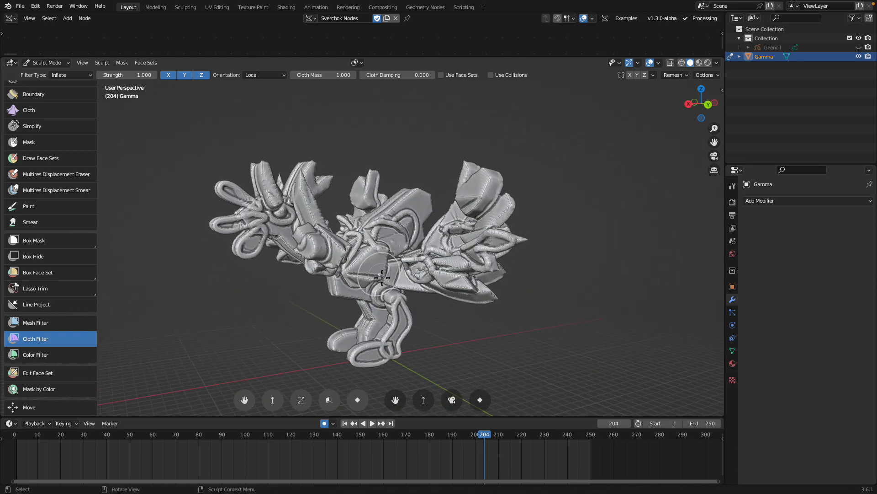
pyautogui.moveTo(365, 256); pyautogui.dragTo(405, 217)
pyautogui.moveTo(404, 217)
pyautogui.mouseDown(button='middle')
pyautogui.moveTo(403, 201)
pyautogui.moveTo(450, 208)
pyautogui.moveTo(377, 215)
pyautogui.moveTo(387, 220)
pyautogui.moveTo(290, 307)
pyautogui.mouseUp(button='middle')
pyautogui.scroll(-3, 400, 208)
pyautogui.scroll(2, 387, 220)
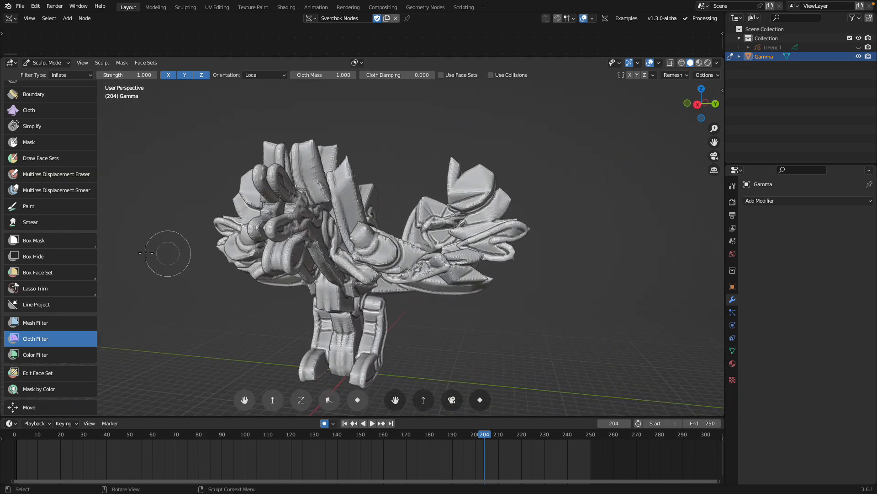
# Step: Activate the Paint brush in Sculpt Mode and switch its mirror symmetry from the X to the Y axis
pyautogui.scroll(-3, 61, 297)
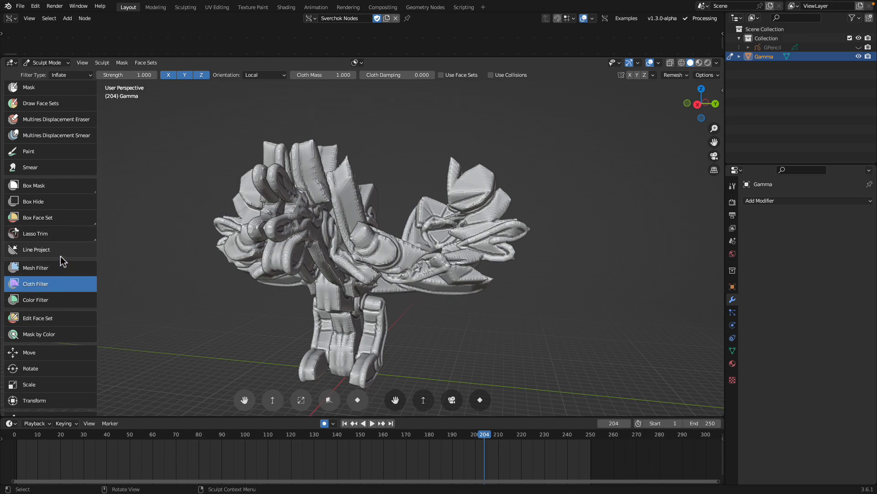
pyautogui.click(48, 63)
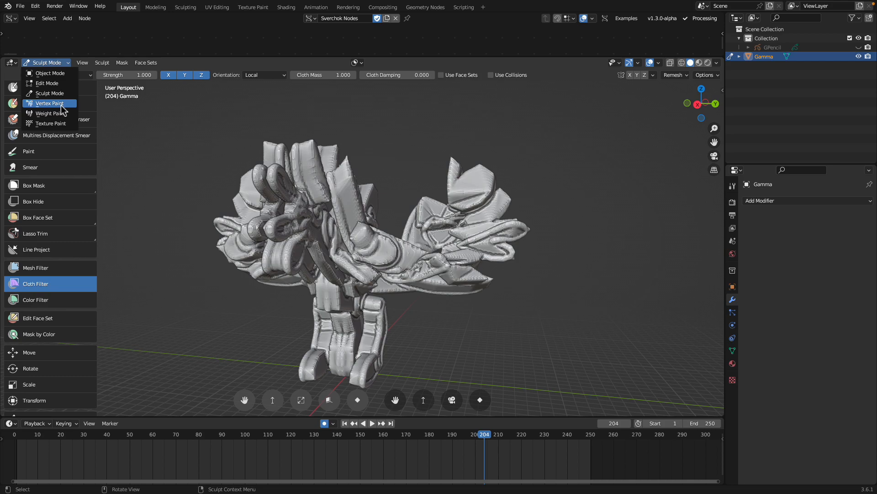
pyautogui.scroll(-1, 66, 310)
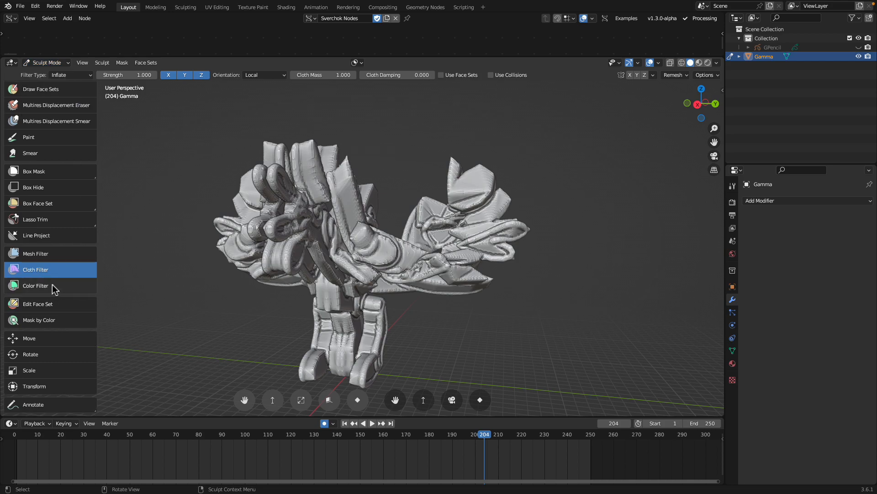
pyautogui.scroll(6, 53, 289)
pyautogui.scroll(1, 54, 289)
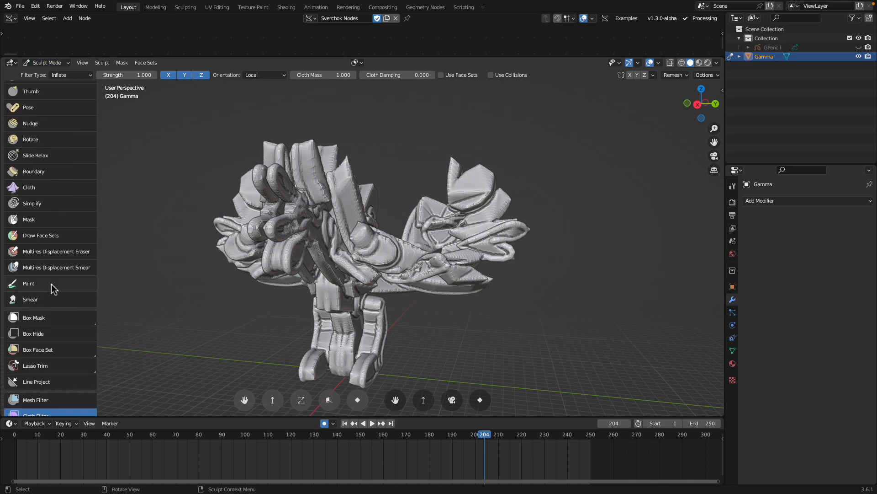
pyautogui.click(32, 285)
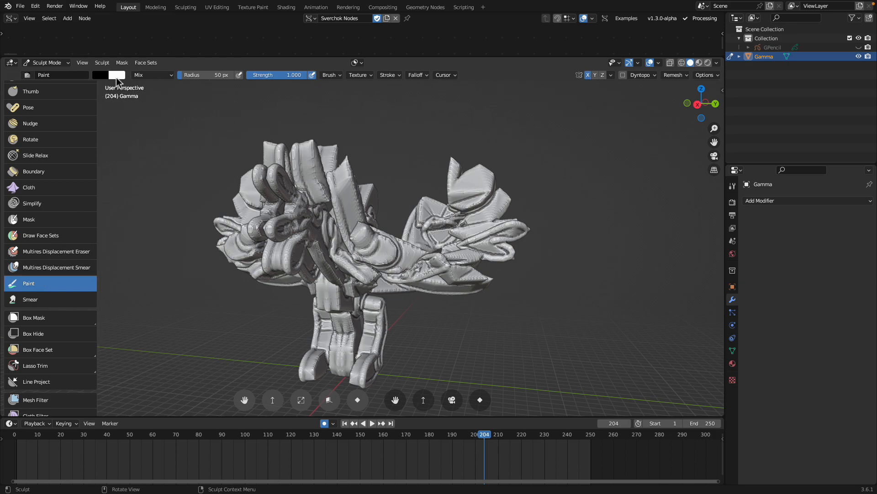
pyautogui.moveTo(279, 181); pyautogui.dragTo(560, 189, button='middle')
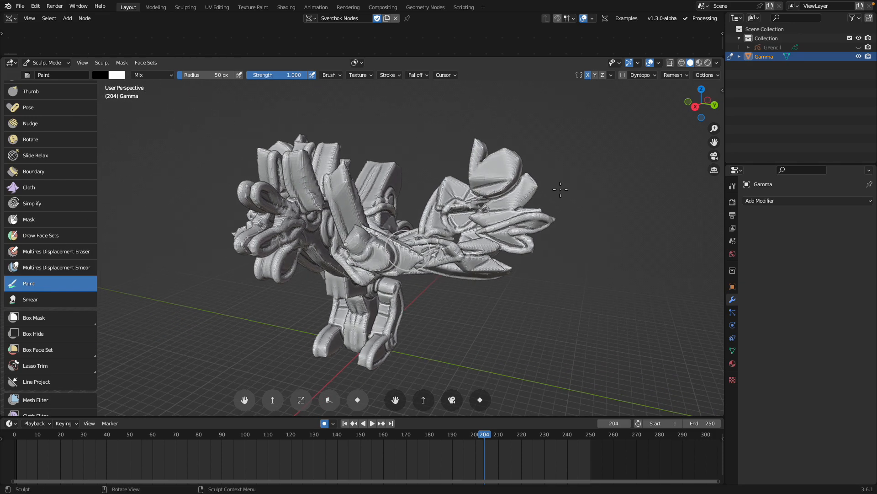
pyautogui.click(595, 77)
pyautogui.moveTo(558, 119); pyautogui.dragTo(158, 112, button='middle')
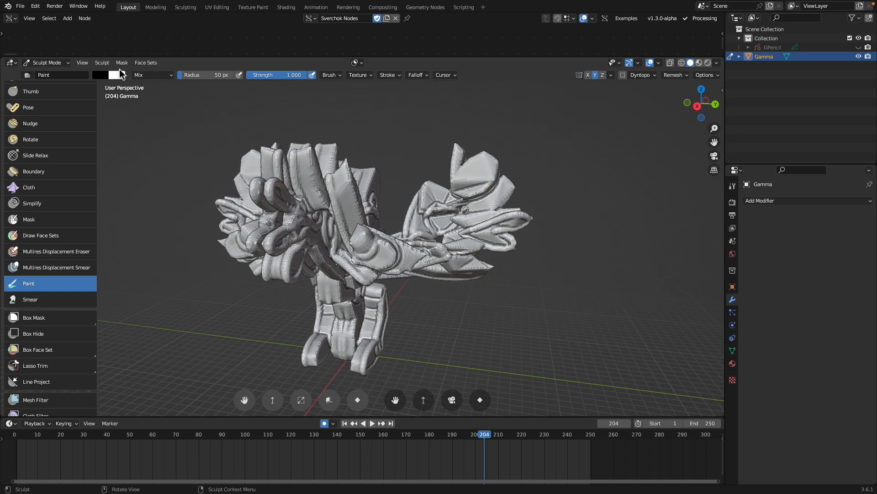
pyautogui.moveTo(318, 189); pyautogui.dragTo(310, 196, button='middle')
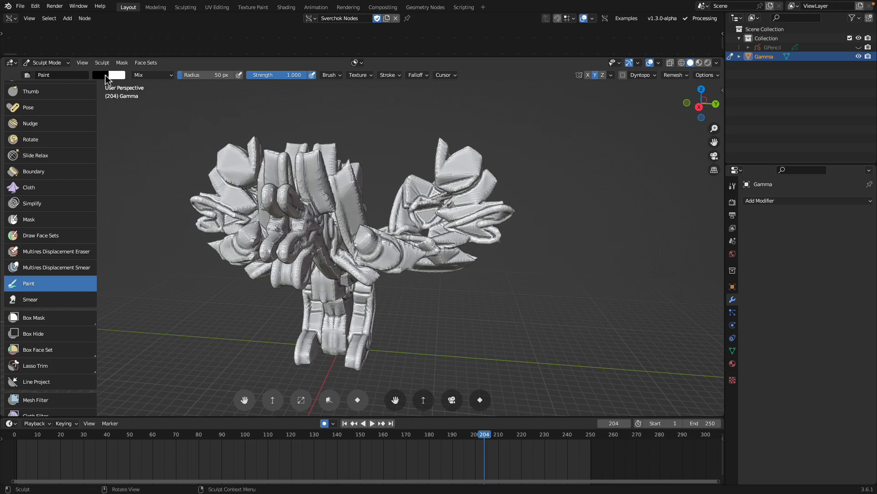
# Step: Set the Paint brush color to yellow and paint broad strokes over the creature's wings, body and legs from several sides
pyautogui.click(101, 75)
pyautogui.rightClick(281, 146)
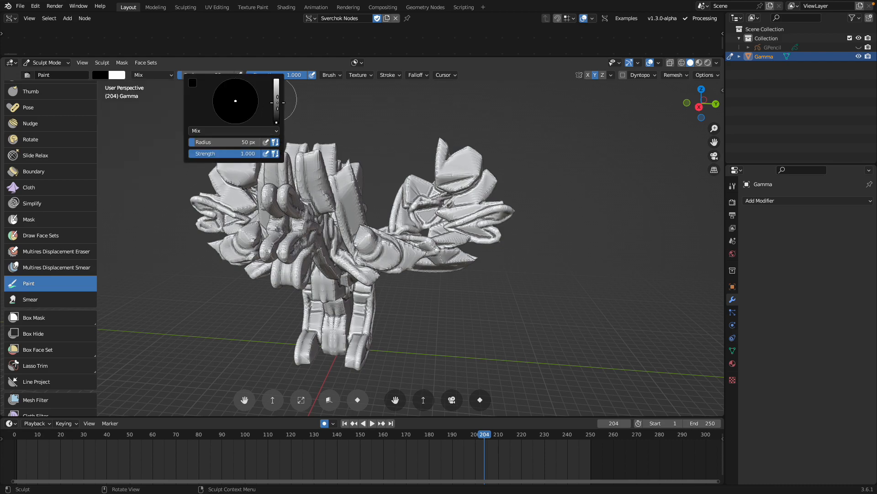
pyautogui.moveTo(278, 102); pyautogui.dragTo(277, 86)
pyautogui.moveTo(330, 158)
pyautogui.mouseDown()
pyautogui.moveTo(308, 180)
pyautogui.moveTo(346, 232)
pyautogui.moveTo(464, 194)
pyautogui.moveTo(314, 319)
pyautogui.mouseUp()
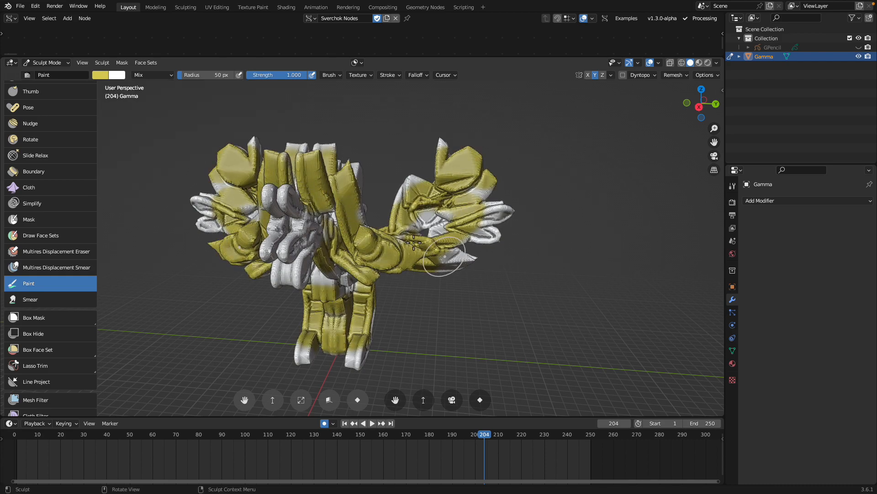
pyautogui.moveTo(450, 264); pyautogui.dragTo(343, 219, button='middle')
pyautogui.moveTo(341, 217); pyautogui.dragTo(322, 242)
pyautogui.moveTo(326, 245)
pyautogui.mouseDown(button='middle')
pyautogui.moveTo(256, 279)
pyautogui.moveTo(249, 270)
pyautogui.mouseUp(button='middle')
pyautogui.moveTo(279, 201); pyautogui.dragTo(302, 283)
pyautogui.moveTo(283, 284); pyautogui.dragTo(361, 238, button='middle')
pyautogui.moveTo(327, 228); pyautogui.dragTo(336, 305)
pyautogui.moveTo(336, 305)
pyautogui.mouseDown(button='middle')
pyautogui.moveTo(344, 325)
pyautogui.moveTo(447, 243)
pyautogui.moveTo(376, 308)
pyautogui.moveTo(379, 206)
pyautogui.mouseUp(button='middle')
# Step: Set the brush to a magenta-purple color with Vivid Light blending and paint accents on the creature's wings and body
pyautogui.rightClick(380, 204)
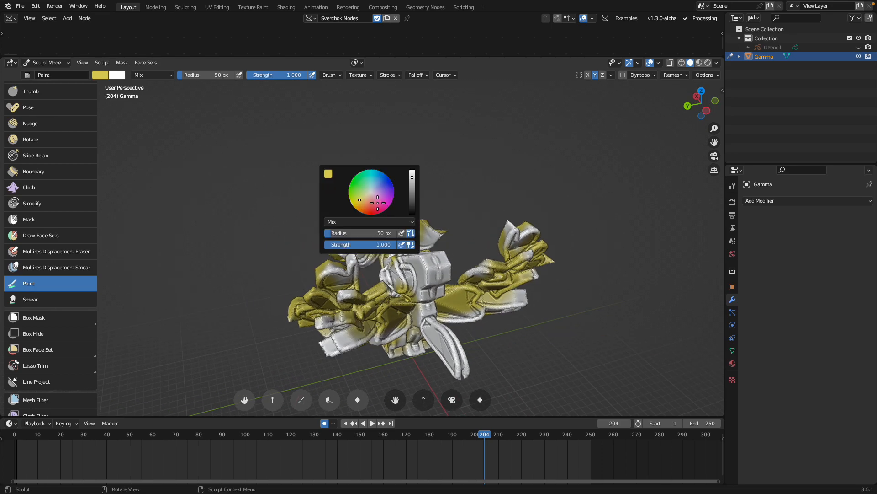
pyautogui.moveTo(419, 225)
pyautogui.mouseDown()
pyautogui.moveTo(394, 307)
pyautogui.moveTo(359, 327)
pyautogui.mouseUp()
pyautogui.moveTo(330, 270); pyautogui.dragTo(324, 319)
pyautogui.moveTo(324, 319); pyautogui.dragTo(394, 229, button='middle')
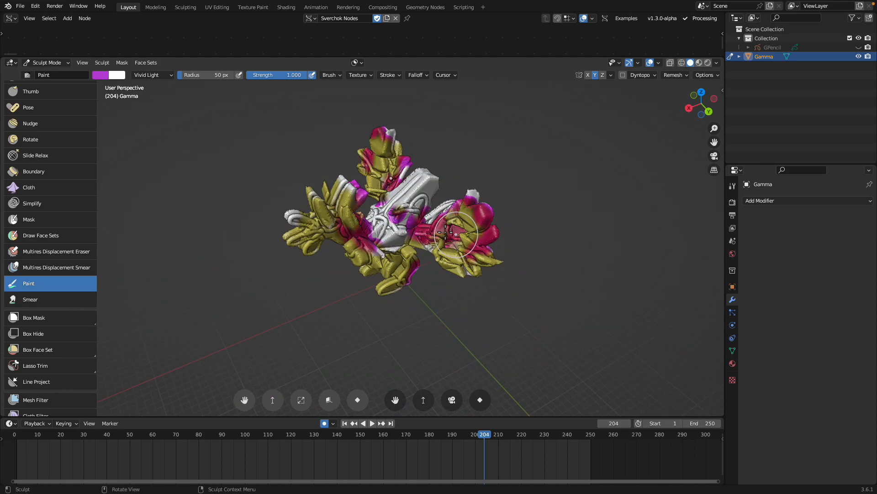
# Step: Set the secondary brush color to blue and paint spots on the unpainted middle of the creature's body
pyautogui.click(119, 75)
pyautogui.moveTo(162, 96); pyautogui.dragTo(160, 99)
pyautogui.moveTo(418, 194)
pyautogui.mouseDown()
pyautogui.moveTo(404, 195)
pyautogui.moveTo(425, 185)
pyautogui.mouseUp()
pyautogui.moveTo(425, 185); pyautogui.dragTo(405, 190, button='middle')
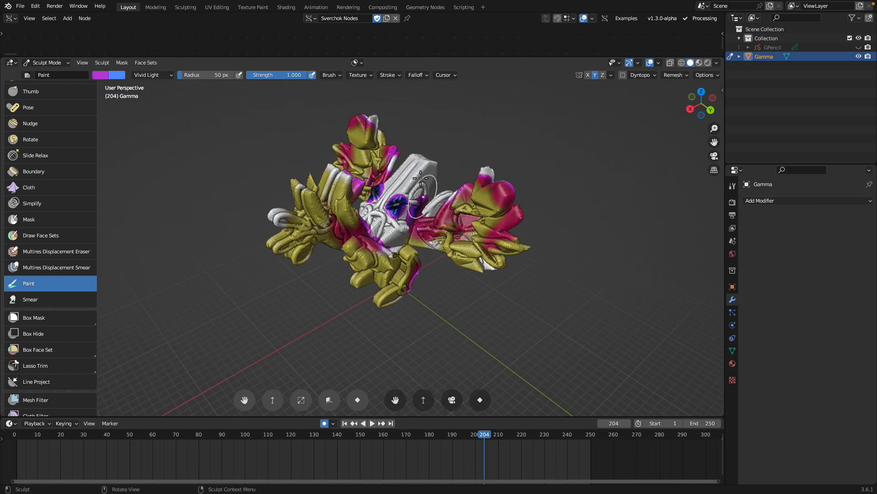
# Step: Set the Paint brush blending to Mix and paint the middle of the creature's body and its legs purple
pyautogui.rightClick(403, 189)
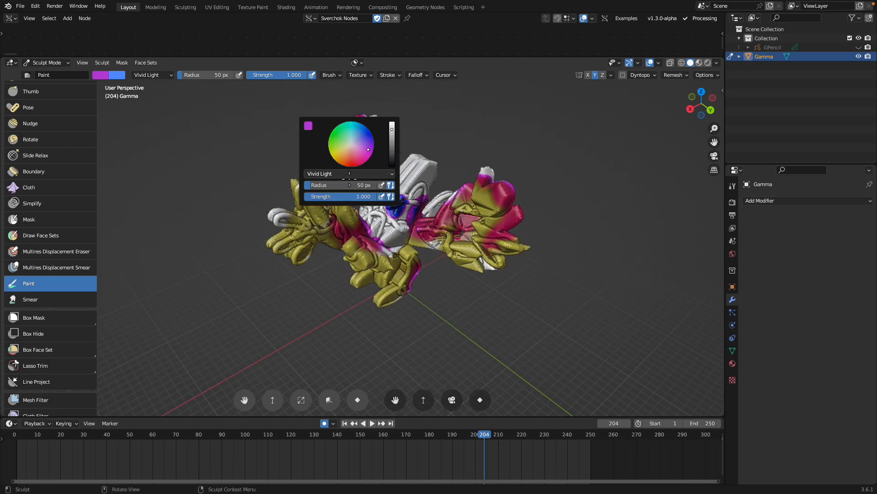
pyautogui.click(350, 174)
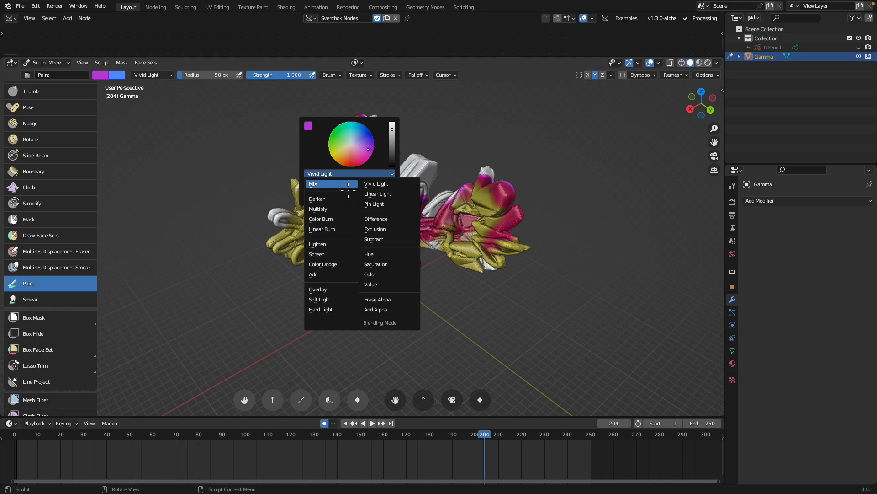
pyautogui.click(348, 183)
pyautogui.moveTo(402, 210)
pyautogui.mouseDown()
pyautogui.moveTo(427, 171)
pyautogui.moveTo(392, 246)
pyautogui.mouseUp()
pyautogui.moveTo(404, 242)
pyautogui.mouseDown()
pyautogui.moveTo(406, 274)
pyautogui.moveTo(394, 287)
pyautogui.mouseUp()
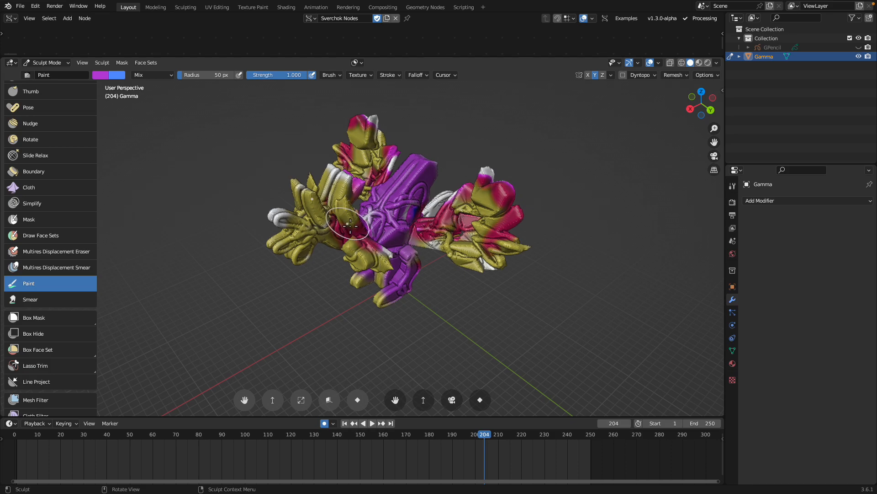
# Step: Lighten the brush color to a pale lilac with Mix blending and paint over the middle of the creature's body
pyautogui.rightClick(372, 222)
pyautogui.click(323, 210)
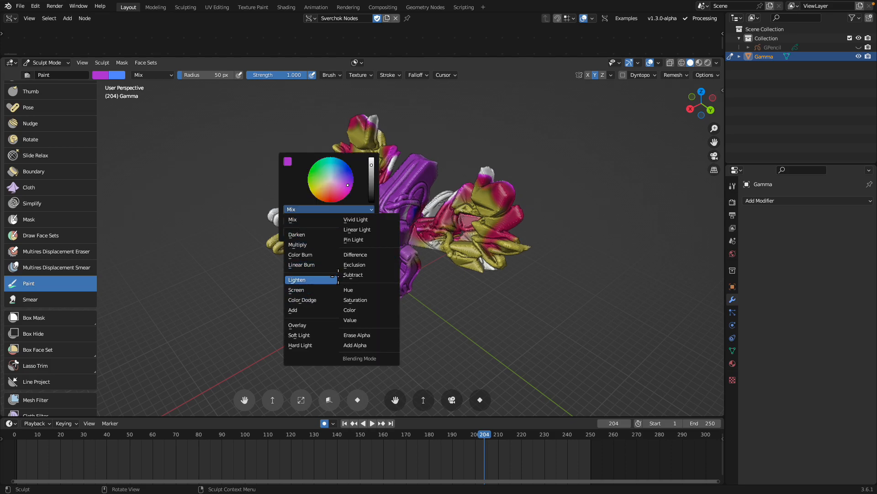
pyautogui.moveTo(337, 182); pyautogui.dragTo(336, 182)
pyautogui.moveTo(408, 198)
pyautogui.mouseDown()
pyautogui.moveTo(387, 208)
pyautogui.moveTo(395, 216)
pyautogui.mouseUp()
# Step: Set the brush color to pink and paint over the creature's head, body side and nearby wing parts
pyautogui.rightClick(402, 202)
pyautogui.moveTo(355, 168); pyautogui.dragTo(349, 169)
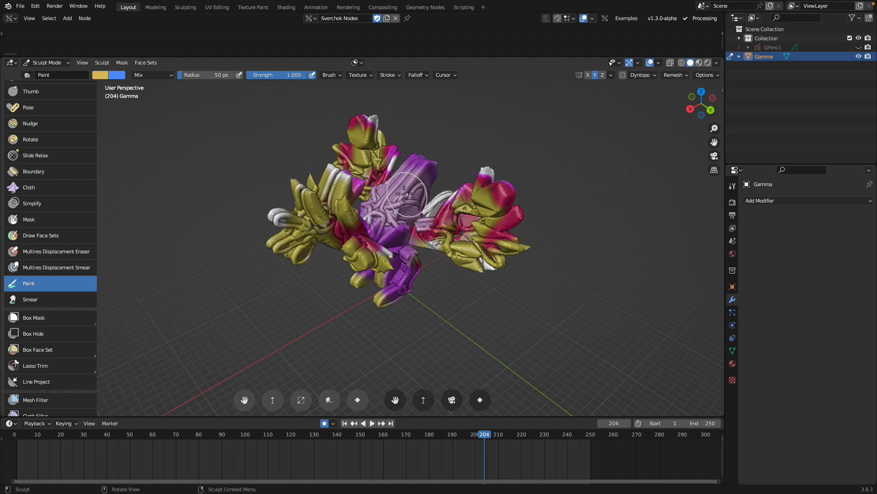
pyautogui.rightClick(401, 199)
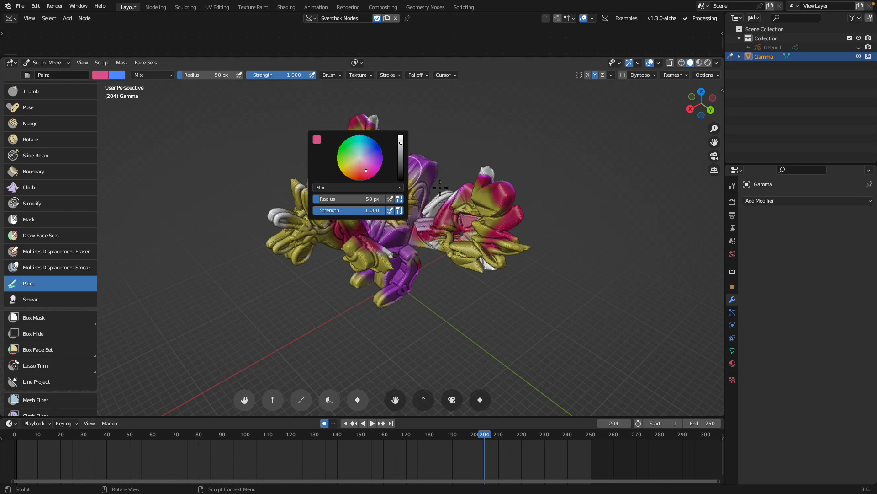
pyautogui.moveTo(341, 188); pyautogui.dragTo(343, 187, button='middle')
pyautogui.moveTo(290, 194); pyautogui.dragTo(282, 205)
pyautogui.moveTo(292, 234)
pyautogui.mouseDown()
pyautogui.moveTo(305, 233)
pyautogui.moveTo(293, 228)
pyautogui.mouseUp()
pyautogui.moveTo(345, 270); pyautogui.dragTo(346, 256, button='middle')
pyautogui.scroll(2, 346, 256)
pyautogui.moveTo(376, 280); pyautogui.dragTo(425, 283)
pyautogui.moveTo(469, 291); pyautogui.dragTo(454, 296, button='middle')
pyautogui.scroll(-2, 464, 295)
pyautogui.moveTo(509, 291); pyautogui.dragTo(492, 287, button='middle')
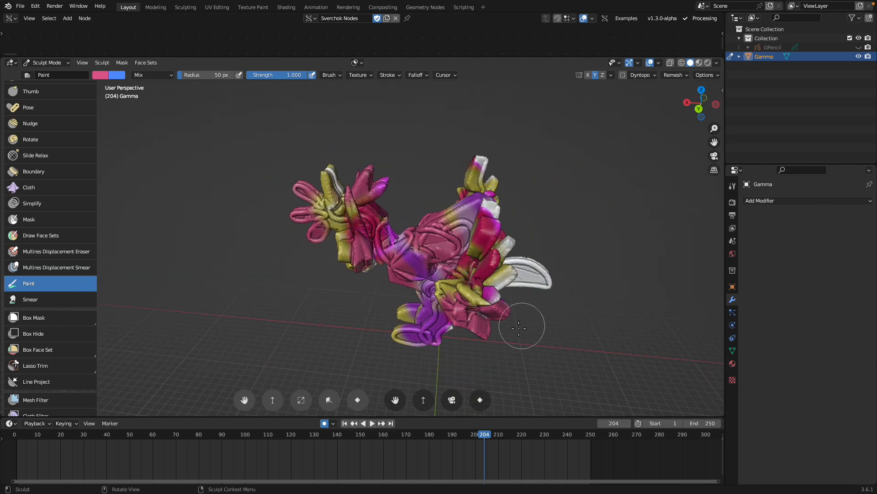
# Step: Continue painting pink over the lower wing, the rear side of the wings, the legs and the remaining white areas
pyautogui.moveTo(524, 330); pyautogui.dragTo(496, 323, button='middle')
pyautogui.moveTo(483, 303)
pyautogui.mouseDown()
pyautogui.moveTo(536, 309)
pyautogui.moveTo(520, 308)
pyautogui.mouseUp()
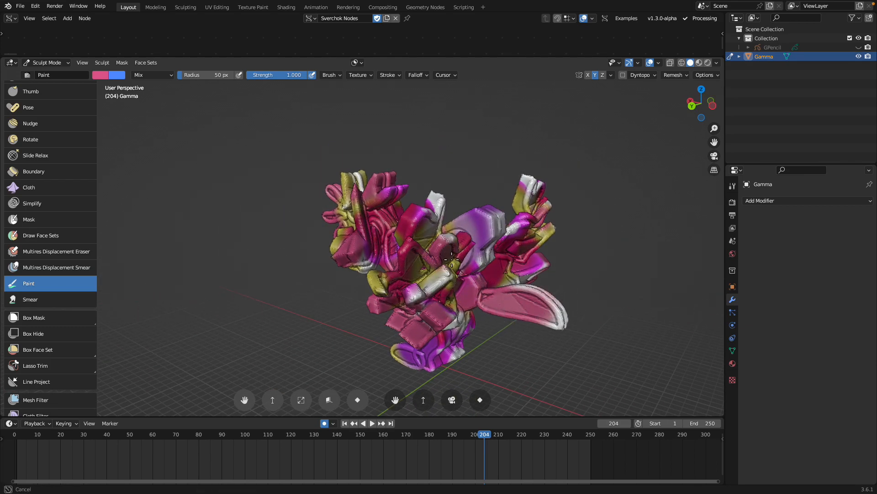
pyautogui.moveTo(452, 260); pyautogui.dragTo(447, 295)
pyautogui.moveTo(449, 293); pyautogui.dragTo(438, 295, button='middle')
pyautogui.moveTo(434, 305); pyautogui.dragTo(362, 303)
pyautogui.moveTo(366, 185); pyautogui.dragTo(386, 199)
pyautogui.moveTo(441, 261); pyautogui.dragTo(397, 265, button='middle')
pyautogui.moveTo(402, 265); pyautogui.dragTo(407, 285)
pyautogui.moveTo(467, 321); pyautogui.dragTo(491, 324)
pyautogui.moveTo(450, 332); pyautogui.dragTo(473, 333, button='middle')
pyautogui.moveTo(425, 357); pyautogui.dragTo(446, 361)
pyautogui.moveTo(455, 349)
pyautogui.mouseDown(button='middle')
pyautogui.moveTo(479, 346)
pyautogui.moveTo(446, 256)
pyautogui.mouseUp(button='middle')
# Step: Set the brush color to light teal and paint the creature's back, lower wings and the spikes beside the head
pyautogui.moveTo(399, 205); pyautogui.dragTo(398, 203)
pyautogui.moveTo(492, 217); pyautogui.dragTo(471, 230, button='middle')
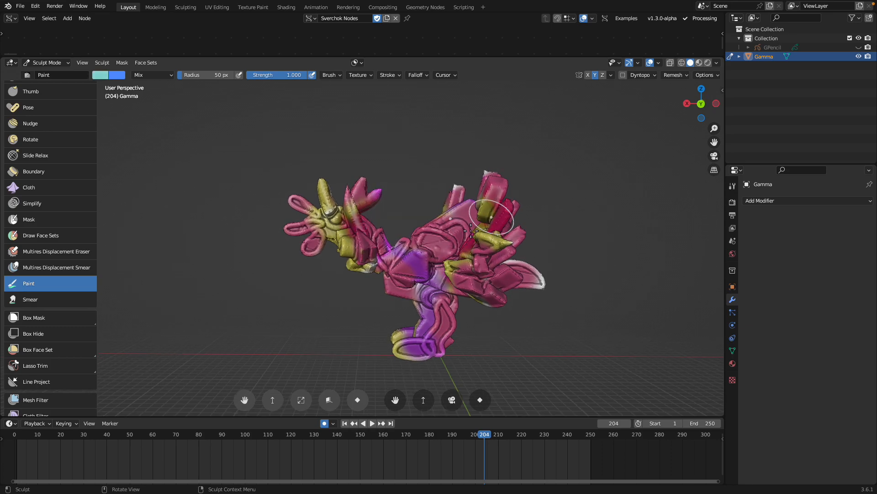
pyautogui.moveTo(500, 275); pyautogui.dragTo(533, 268)
pyautogui.moveTo(530, 268)
pyautogui.mouseDown(button='middle')
pyautogui.moveTo(446, 206)
pyautogui.moveTo(416, 167)
pyautogui.mouseUp(button='middle')
pyautogui.moveTo(388, 213); pyautogui.dragTo(356, 214, button='middle')
pyautogui.moveTo(315, 208); pyautogui.dragTo(335, 169)
pyautogui.moveTo(336, 169); pyautogui.dragTo(322, 180, button='middle')
pyautogui.moveTo(316, 179); pyautogui.dragTo(283, 145)
pyautogui.moveTo(382, 176)
pyautogui.mouseDown(button='middle')
pyautogui.moveTo(366, 161)
pyautogui.moveTo(451, 207)
pyautogui.moveTo(384, 293)
pyautogui.moveTo(439, 283)
pyautogui.mouseUp(button='middle')
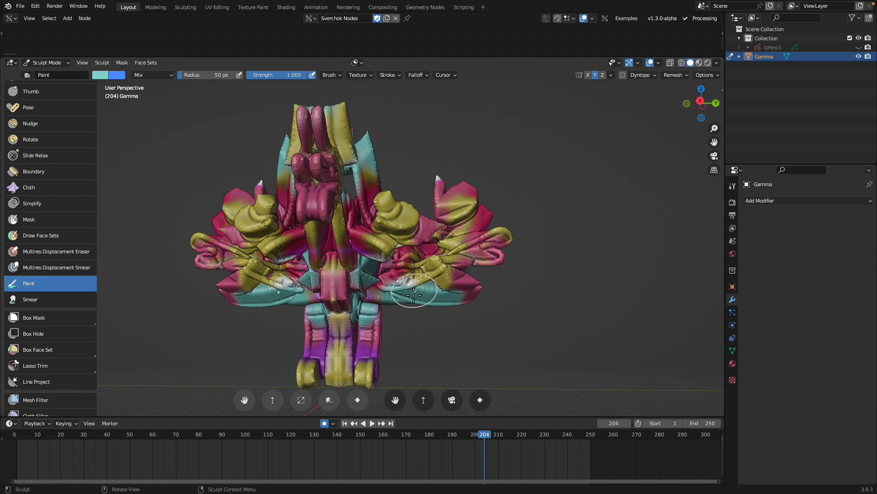
# Step: Set the brush color to pinkish lilac and paint the inner and lower surfaces of the wings from front and above
pyautogui.moveTo(387, 261); pyautogui.dragTo(482, 292, button='middle')
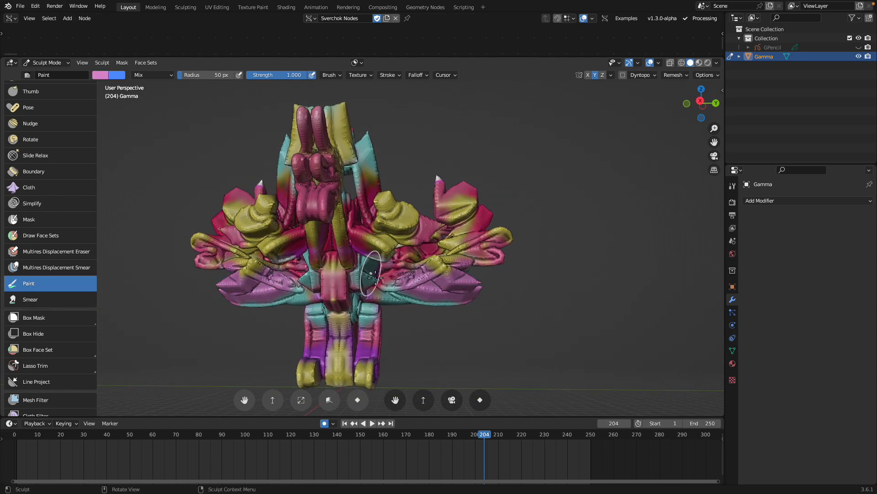
pyautogui.moveTo(372, 275); pyautogui.dragTo(379, 266, button='middle')
pyautogui.moveTo(382, 223); pyautogui.dragTo(426, 248, button='middle')
pyautogui.moveTo(426, 219)
pyautogui.mouseDown(button='middle')
pyautogui.moveTo(442, 135)
pyautogui.moveTo(491, 189)
pyautogui.mouseUp(button='middle')
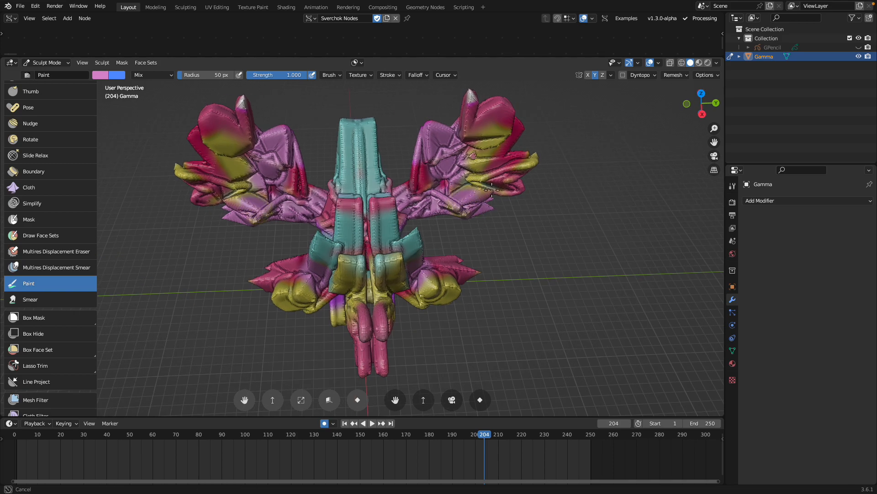
# Step: Set the brush color to indigo purple and paint the creature's head crest and the front of its body
pyautogui.rightClick(403, 199)
pyautogui.click(375, 154)
pyautogui.moveTo(403, 305); pyautogui.dragTo(406, 252, button='middle')
pyautogui.moveTo(395, 283); pyautogui.dragTo(416, 372, button='middle')
# Step: Paint the lower wings pale teal, and paint over them and the legs in purple
pyautogui.rightClick(407, 311)
pyautogui.moveTo(360, 263); pyautogui.dragTo(358, 265)
pyautogui.moveTo(435, 268); pyautogui.dragTo(491, 276)
pyautogui.scroll(-1, 471, 270)
pyautogui.moveTo(453, 261); pyautogui.dragTo(456, 266, button='middle')
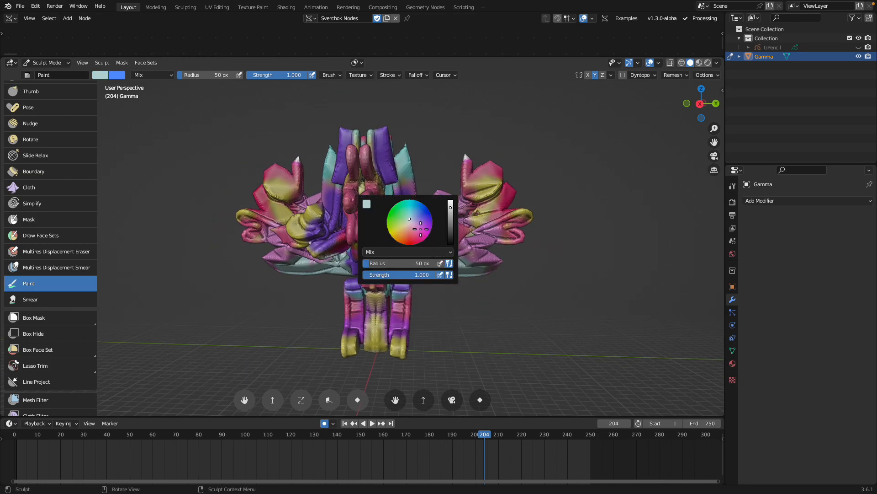
pyautogui.moveTo(489, 266); pyautogui.dragTo(434, 272)
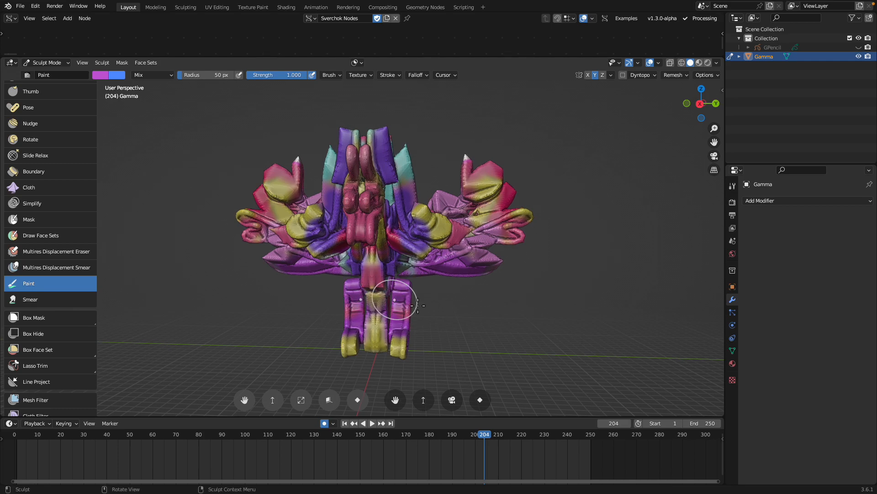
# Step: Set the brush color to pale lavender and paint the side of the creature's body and the spikes beside the head
pyautogui.moveTo(417, 320)
pyautogui.mouseDown(button='middle')
pyautogui.moveTo(391, 220)
pyautogui.moveTo(360, 216)
pyautogui.moveTo(472, 208)
pyautogui.moveTo(493, 181)
pyautogui.mouseUp(button='middle')
pyautogui.rightClick(472, 208)
pyautogui.click(431, 160)
pyautogui.click(487, 192)
pyautogui.moveTo(446, 237); pyautogui.dragTo(352, 237)
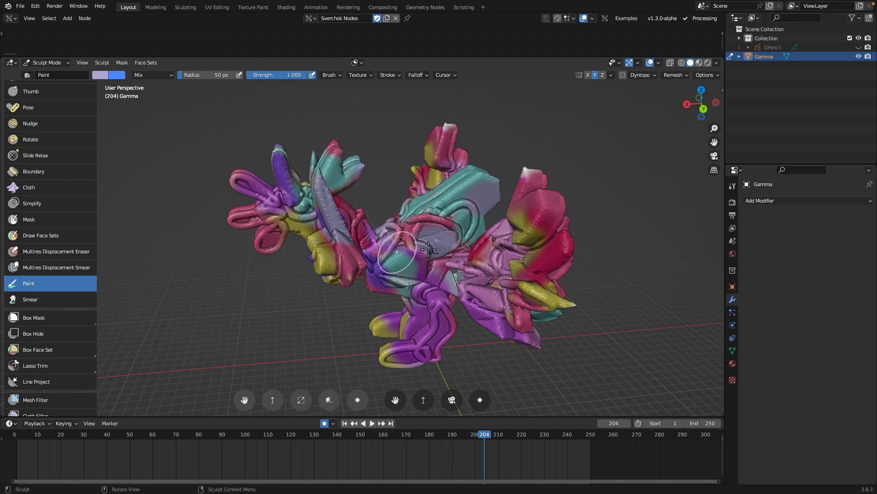
pyautogui.moveTo(408, 252); pyautogui.dragTo(430, 243, button='middle')
pyautogui.moveTo(415, 256); pyautogui.dragTo(361, 237)
pyautogui.moveTo(325, 205); pyautogui.dragTo(321, 208)
# Step: Set the brush color to magenta and paint the creature's eye area and legs
pyautogui.scroll(2, 321, 208)
pyautogui.rightClick(307, 186)
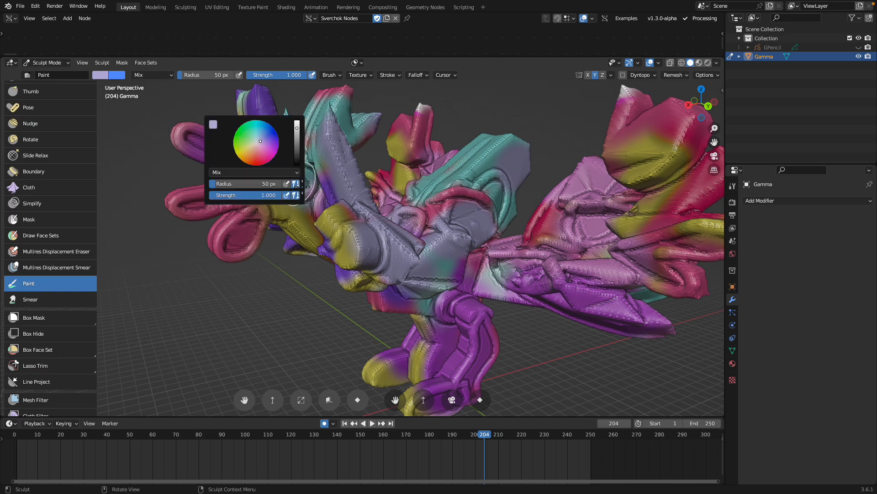
pyautogui.click(275, 153)
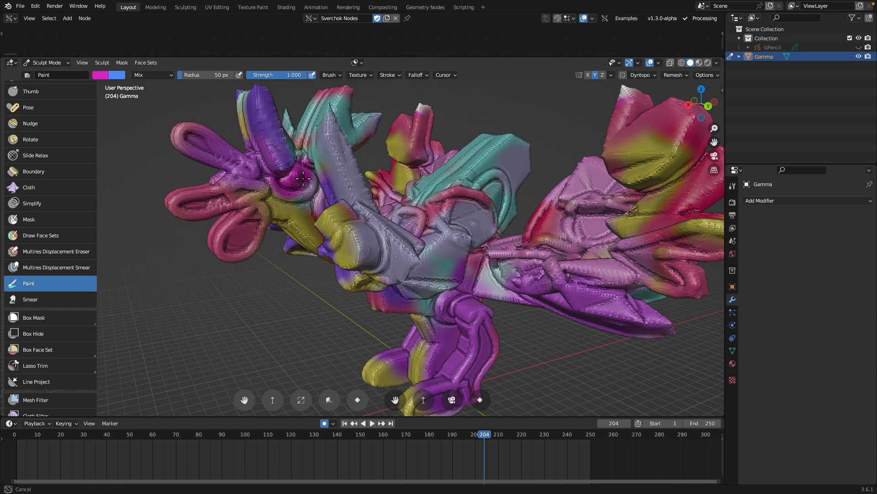
pyautogui.scroll(-3, 389, 229)
pyautogui.moveTo(388, 228); pyautogui.dragTo(343, 259, button='middle')
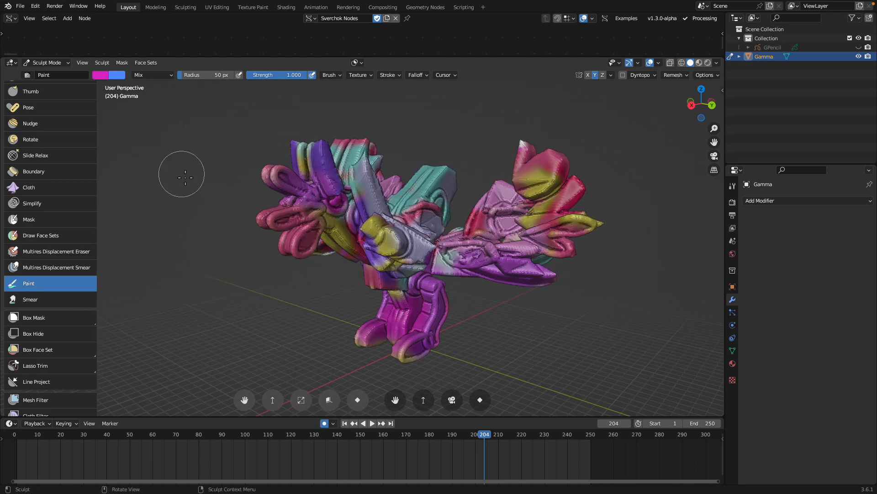
pyautogui.moveTo(464, 224); pyautogui.dragTo(459, 230, button='middle')
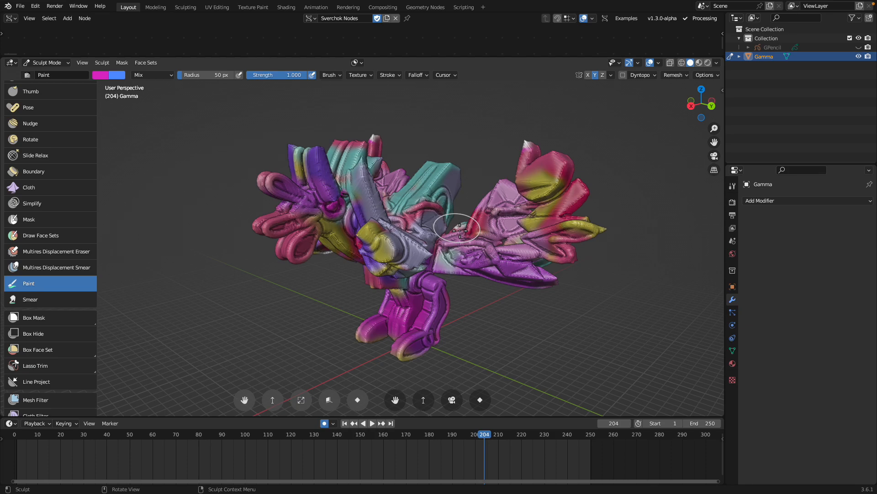
pyautogui.scroll(4, 412, 229)
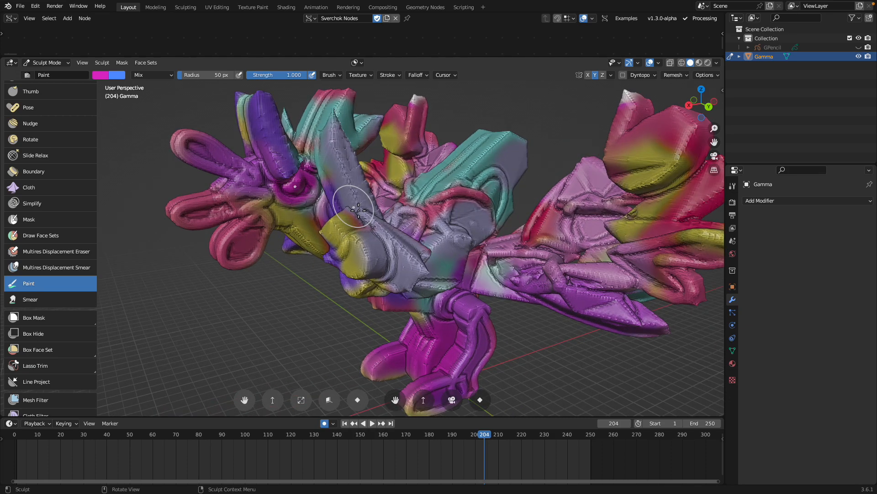
pyautogui.moveTo(394, 249); pyautogui.dragTo(452, 230, button='middle')
pyautogui.scroll(-3, 420, 217)
pyautogui.scroll(-2, 482, 219)
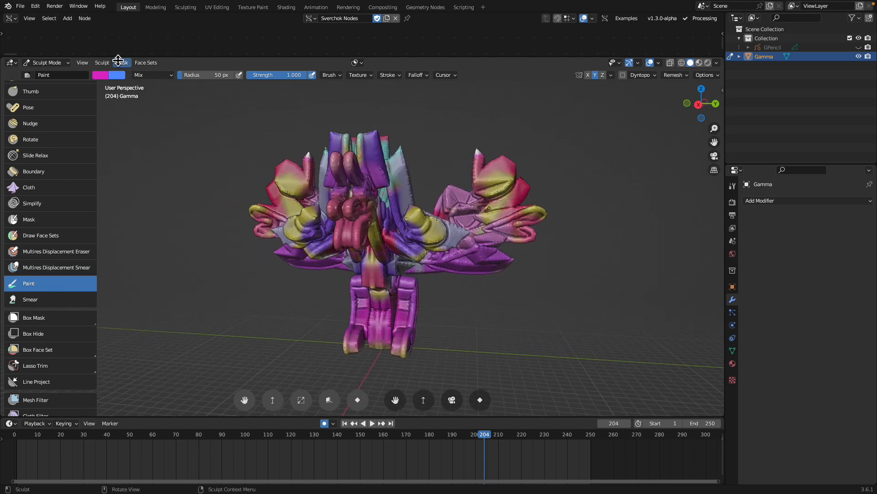
# Step: Set the brush blending to Color Burn and paint darker accents on the wings, head spikes and legs
pyautogui.click(69, 62)
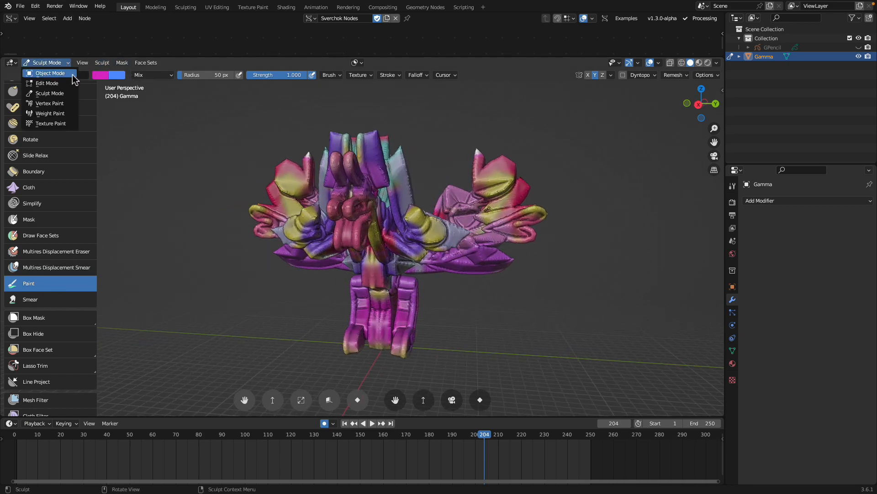
pyautogui.click(137, 76)
pyautogui.click(157, 122)
pyautogui.moveTo(394, 223); pyautogui.dragTo(480, 249)
pyautogui.moveTo(389, 169); pyautogui.dragTo(424, 178)
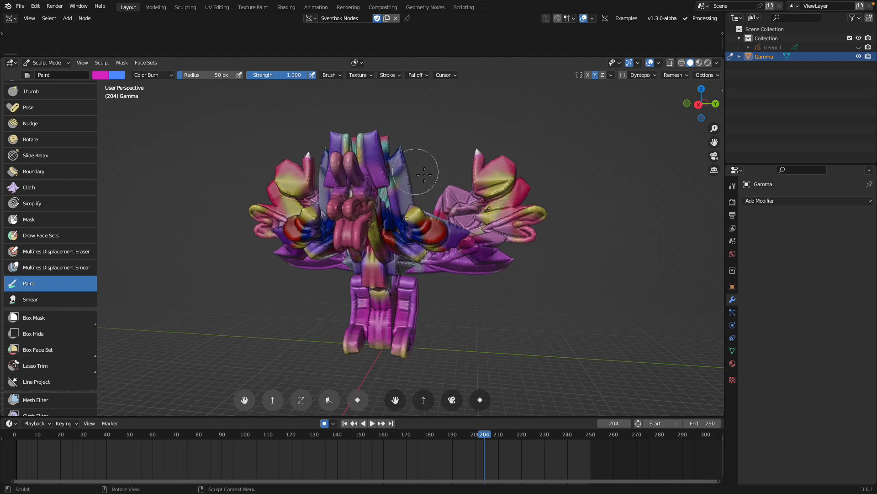
pyautogui.moveTo(491, 183); pyautogui.dragTo(502, 186)
pyautogui.moveTo(511, 222); pyautogui.dragTo(486, 245)
pyautogui.moveTo(407, 300); pyautogui.dragTo(413, 312)
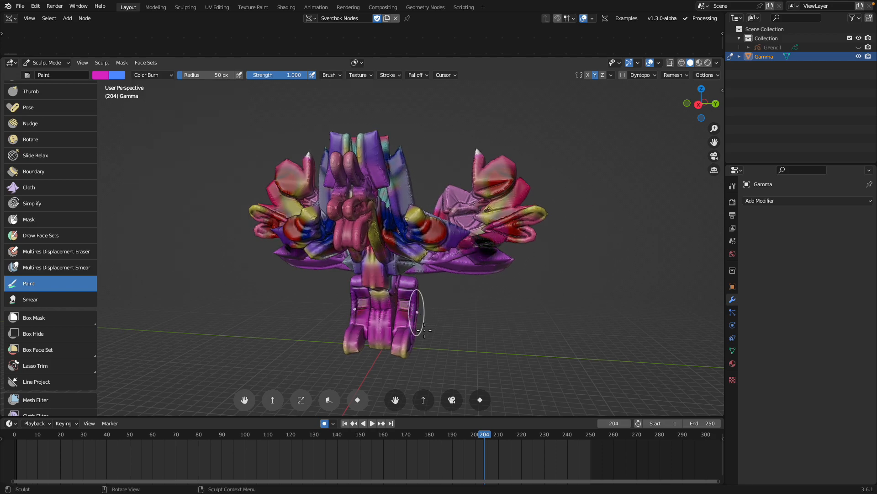
# Step: Set the brush blending to Color Dodge and brighten areas of the wings, legs and head crest
pyautogui.click(142, 75)
pyautogui.click(157, 166)
pyautogui.moveTo(452, 215)
pyautogui.mouseDown()
pyautogui.moveTo(485, 218)
pyautogui.moveTo(479, 224)
pyautogui.mouseUp()
pyautogui.moveTo(408, 293)
pyautogui.mouseDown()
pyautogui.moveTo(404, 341)
pyautogui.moveTo(483, 258)
pyautogui.mouseUp()
pyautogui.moveTo(513, 223); pyautogui.dragTo(473, 194)
pyautogui.moveTo(352, 164); pyautogui.dragTo(364, 196)
pyautogui.moveTo(364, 196); pyautogui.dragTo(387, 220, button='middle')
pyautogui.moveTo(368, 138); pyautogui.dragTo(355, 146)
pyautogui.scroll(-1, 354, 144)
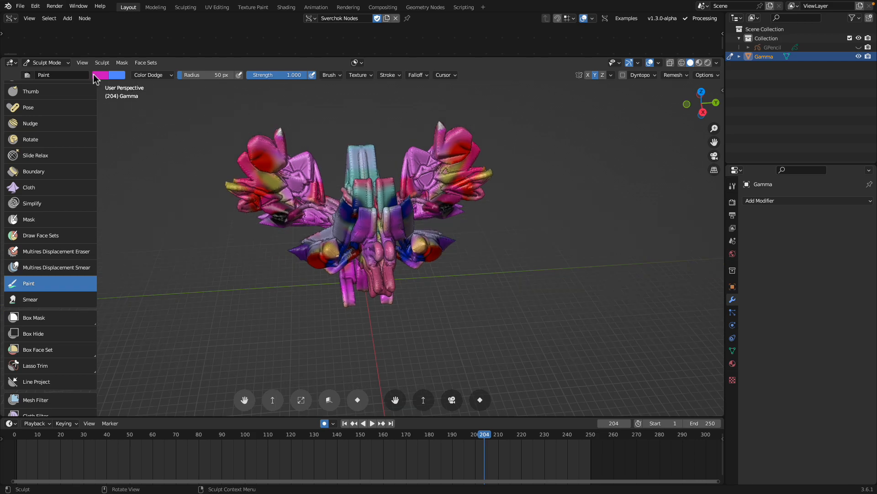
# Step: Set the brush color to a periwinkle blue (hue 0.682, saturation 0.483, value 0.820) and paint the creature's upper back
pyautogui.click(94, 75)
pyautogui.click(131, 110)
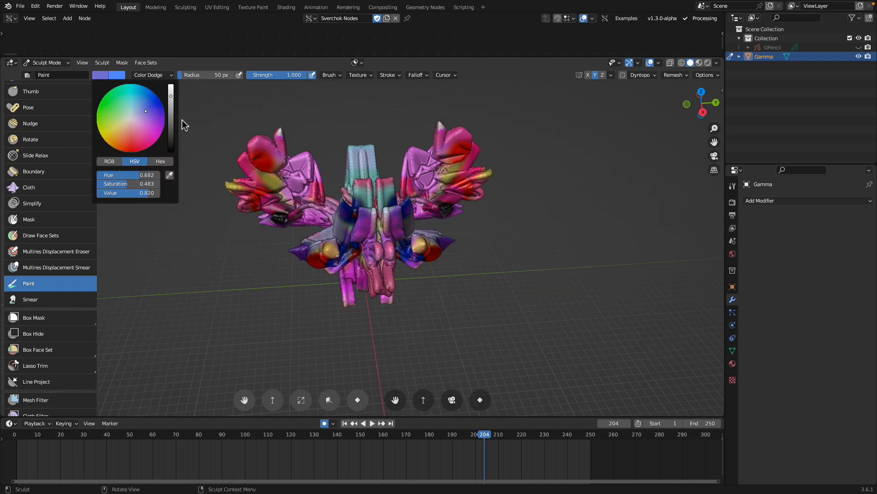
pyautogui.click(101, 76)
pyautogui.moveTo(360, 161); pyautogui.dragTo(367, 189)
pyautogui.press('x')
pyautogui.moveTo(433, 190)
pyautogui.mouseDown()
pyautogui.moveTo(448, 193)
pyautogui.moveTo(425, 199)
pyautogui.mouseUp()
pyautogui.moveTo(397, 206); pyautogui.dragTo(395, 196, button='middle')
# Step: Undo the last strokes and reactivate the Paint brush
pyautogui.hotkey('ctrl', 'z')
pyautogui.hotkey('ctrl', 'z')
pyautogui.hotkey('ctrl', 'z')
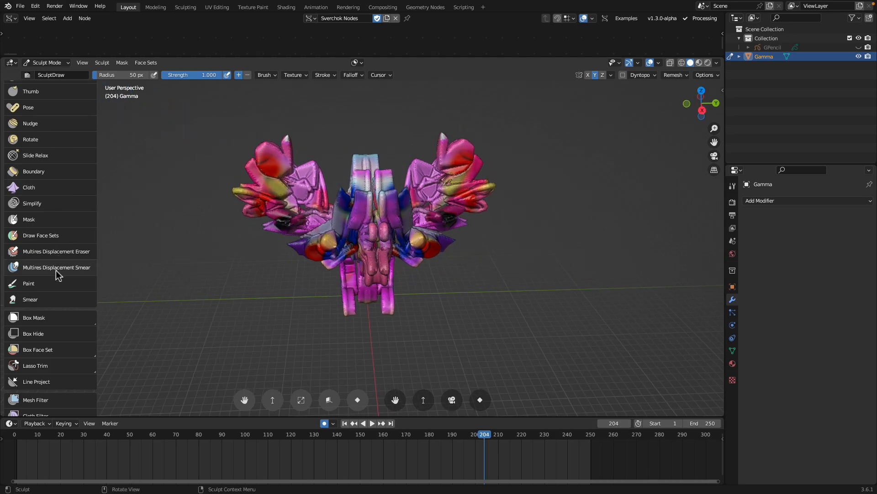
pyautogui.click(67, 284)
# Step: Brighten the head with pink Color Dodge strokes and paint the spikes and shapes beside it in yellow
pyautogui.moveTo(425, 243); pyautogui.dragTo(408, 217, button='middle')
pyautogui.scroll(2, 402, 217)
pyautogui.moveTo(373, 231)
pyautogui.mouseDown()
pyautogui.moveTo(359, 224)
pyautogui.moveTo(383, 171)
pyautogui.moveTo(376, 147)
pyautogui.mouseUp()
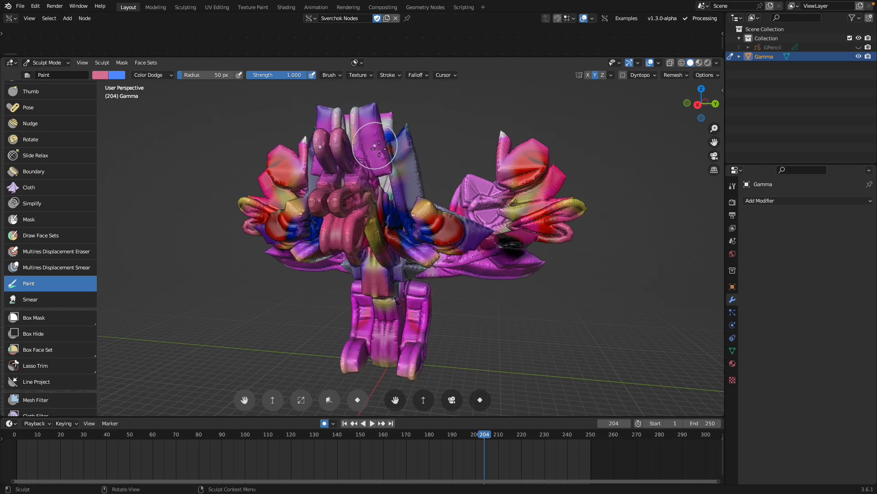
pyautogui.rightClick(375, 145)
pyautogui.moveTo(318, 114); pyautogui.dragTo(314, 116)
pyautogui.moveTo(404, 181); pyautogui.dragTo(446, 223)
pyautogui.moveTo(407, 165); pyautogui.dragTo(403, 144)
pyautogui.moveTo(404, 146); pyautogui.dragTo(440, 135, button='middle')
# Step: Return to Object Mode, deselect the creature, enlarge the node editor area and save the file
pyautogui.click(46, 62)
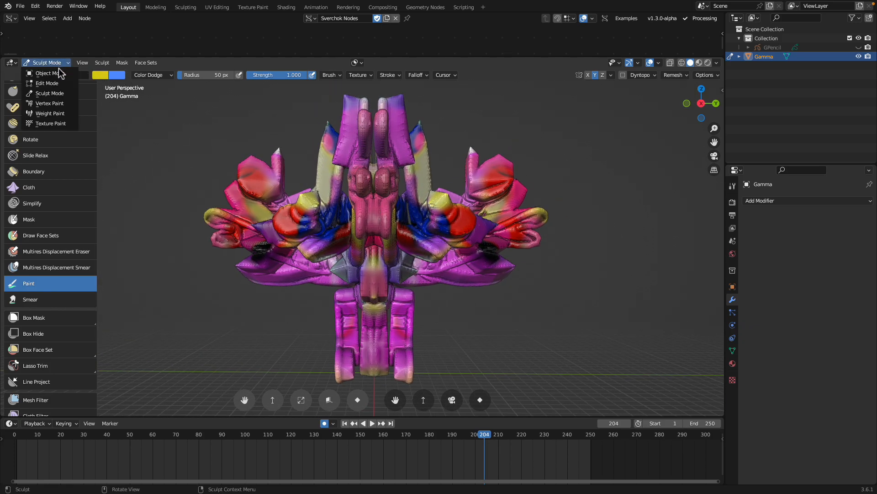
pyautogui.click(45, 72)
pyautogui.moveTo(348, 183); pyautogui.dragTo(467, 196, button='middle')
pyautogui.hotkey('ctrl', 's')
pyautogui.hotkey('alt', 'a')
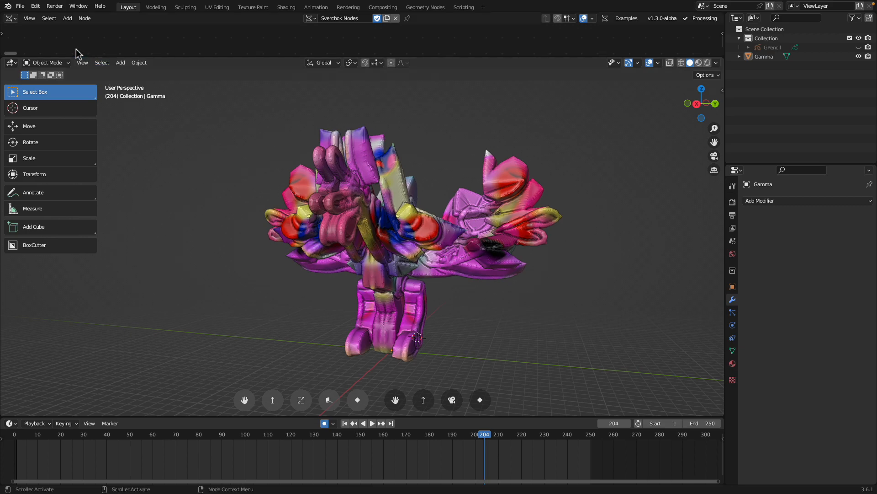
pyautogui.moveTo(176, 58); pyautogui.dragTo(105, 105)
pyautogui.hotkey('ctrl', 's')
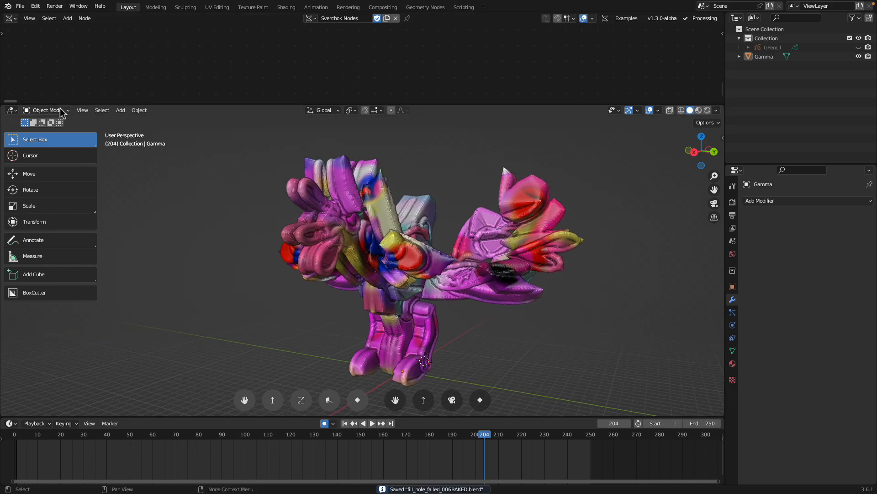
# Step: Open the recent file fill_hole_failed_005.blend and bring the unbaked creature into view
pyautogui.click(20, 6)
pyautogui.moveTo(45, 35)
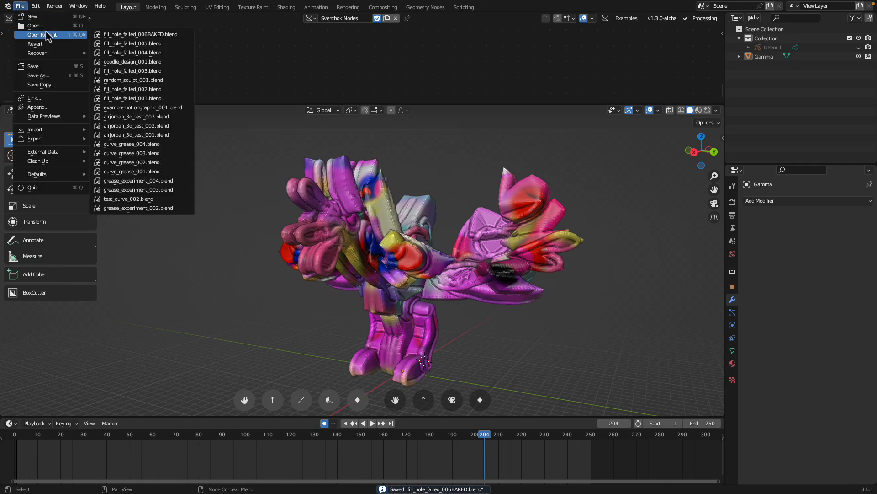
pyautogui.click(130, 44)
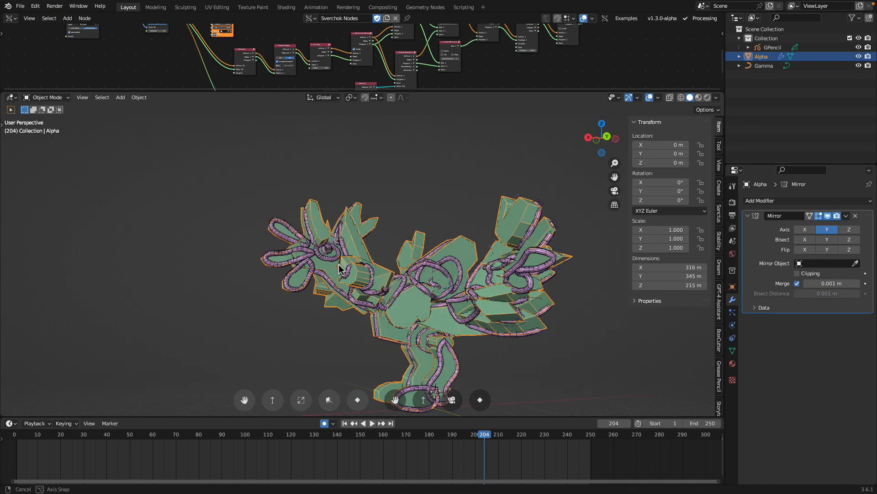
pyautogui.moveTo(394, 276); pyautogui.dragTo(410, 284, button='middle')
pyautogui.keyDown('shift'); pyautogui.moveTo(506, 240); pyautogui.dragTo(436, 241, button='middle'); pyautogui.keyUp('shift')
# Step: Move the GPencil drawing away from the generated creature, to about 234 m on the Y axis, and deselect it
pyautogui.click(775, 48)
pyautogui.press('g')
pyautogui.click(526, 245)
pyautogui.moveTo(529, 222)
pyautogui.mouseDown(button='middle')
pyautogui.moveTo(504, 212)
pyautogui.moveTo(433, 232)
pyautogui.moveTo(448, 239)
pyautogui.moveTo(438, 244)
pyautogui.moveTo(470, 261)
pyautogui.moveTo(461, 242)
pyautogui.mouseUp(button='middle')
pyautogui.click(504, 213)
pyautogui.click(472, 263)
pyautogui.click(452, 192)
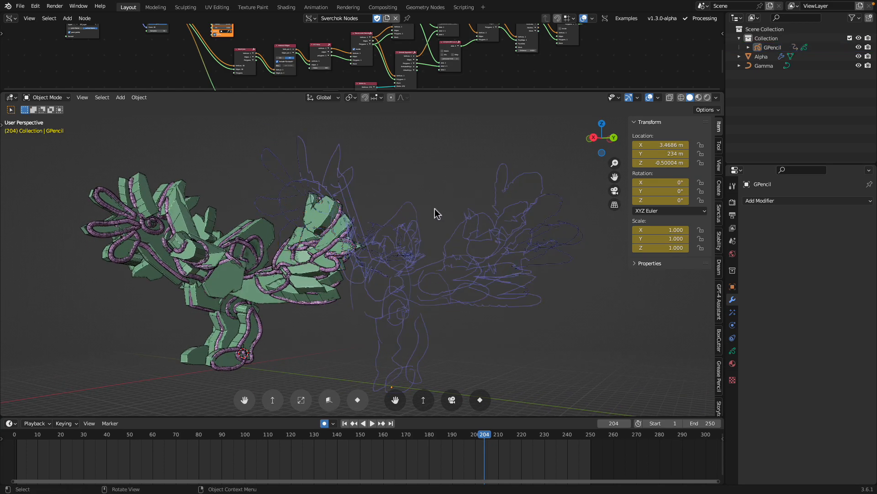
pyautogui.moveTo(436, 210); pyautogui.dragTo(312, 178, button='middle')
# Step: Save the scene as a new file named fill_hole_failed_006.blend on the Desktop
pyautogui.click(20, 6)
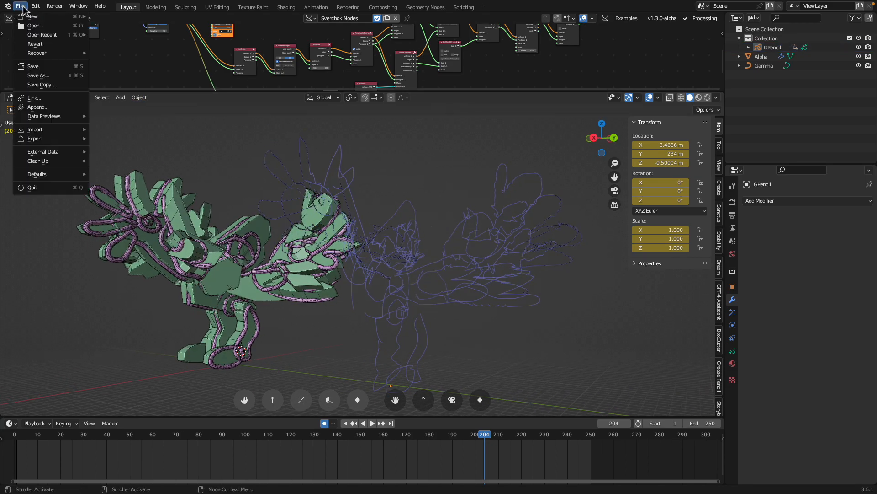
pyautogui.click(36, 75)
pyautogui.click(554, 442)
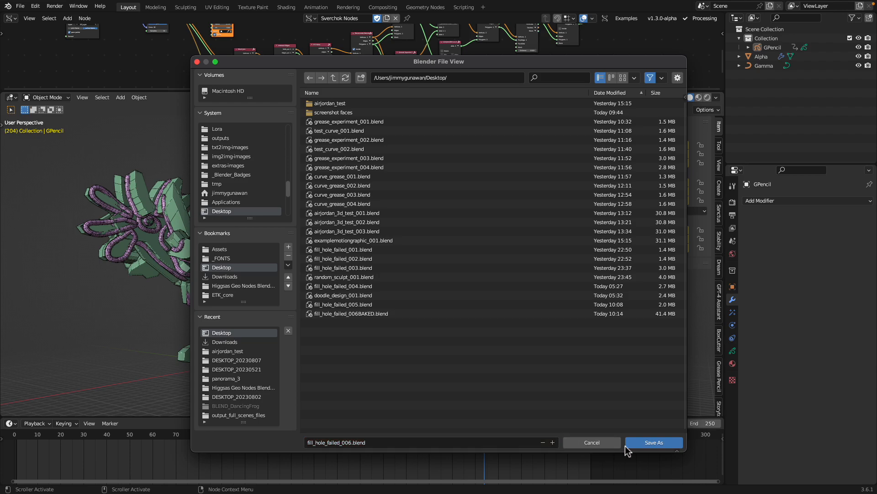
pyautogui.click(633, 442)
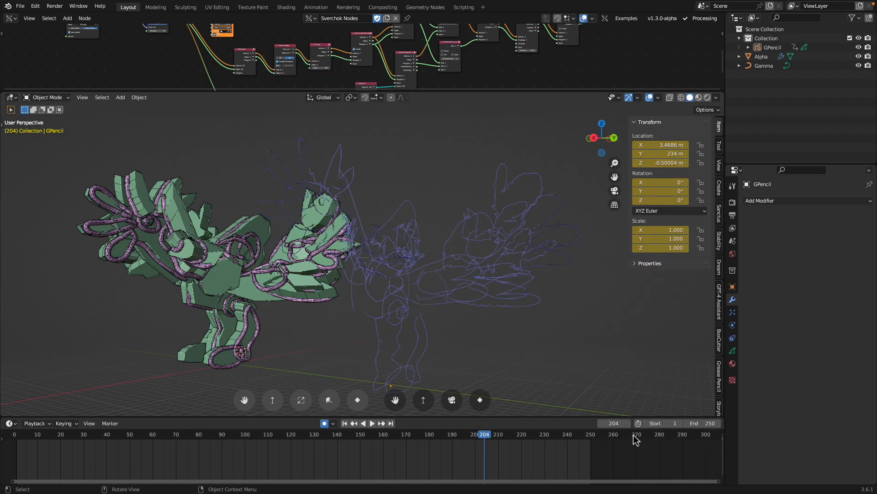
# Step: Go to frame 215, select the GPencil drawing and switch it to Draw Mode
pyautogui.click(510, 435)
pyautogui.moveTo(438, 164); pyautogui.dragTo(460, 185, button='middle')
pyautogui.click(440, 222)
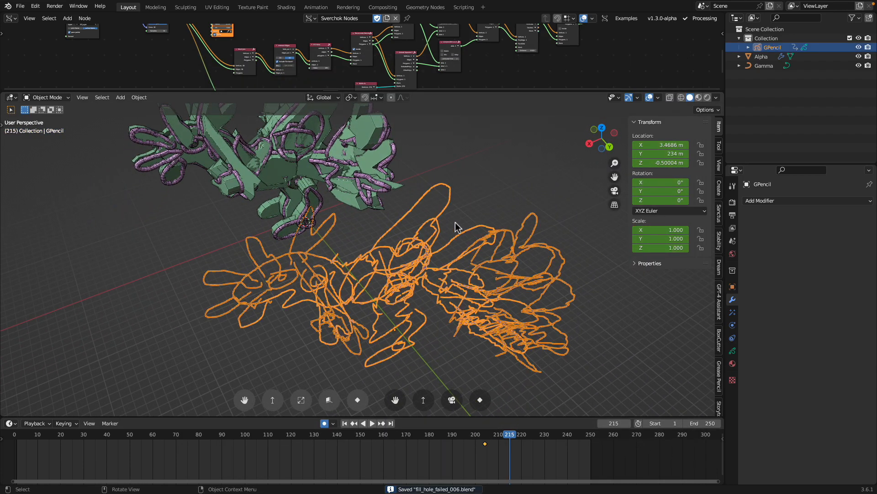
pyautogui.click(42, 98)
pyautogui.click(46, 135)
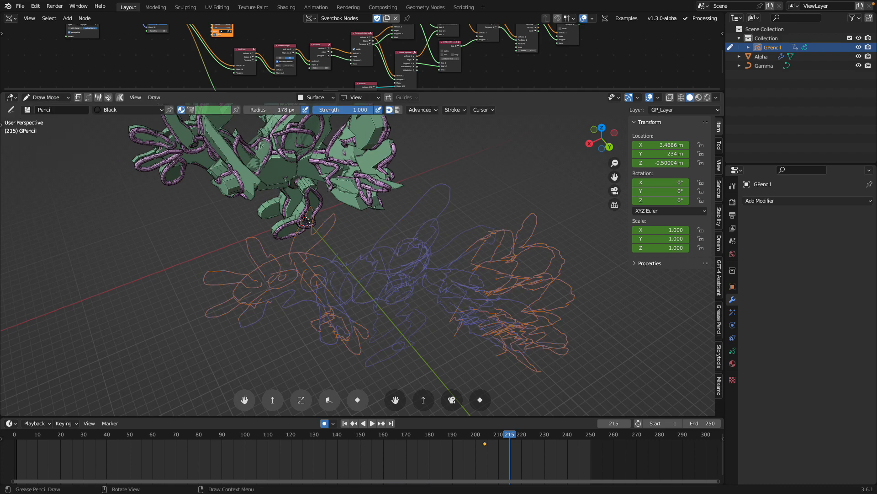
# Step: Try a stroke across the old drawing with surface placement, then set the stroke placement to Origin
pyautogui.moveTo(309, 263); pyautogui.dragTo(340, 224)
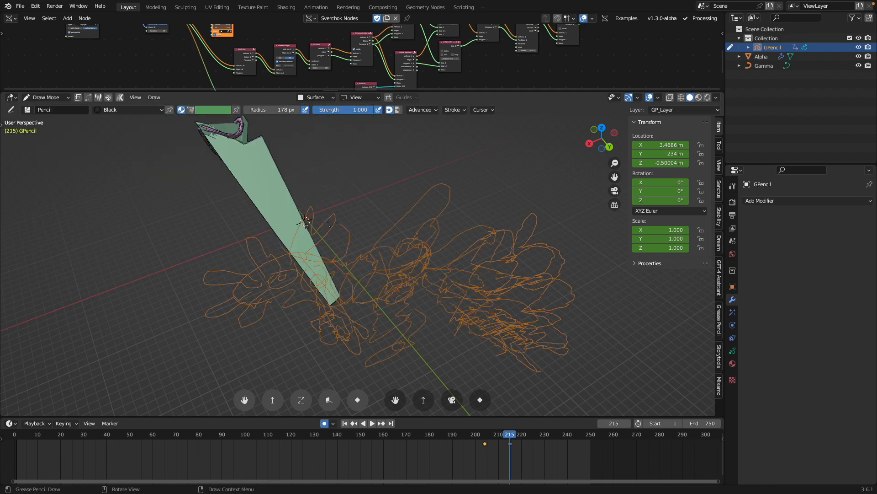
pyautogui.moveTo(304, 221); pyautogui.dragTo(242, 262, button='middle')
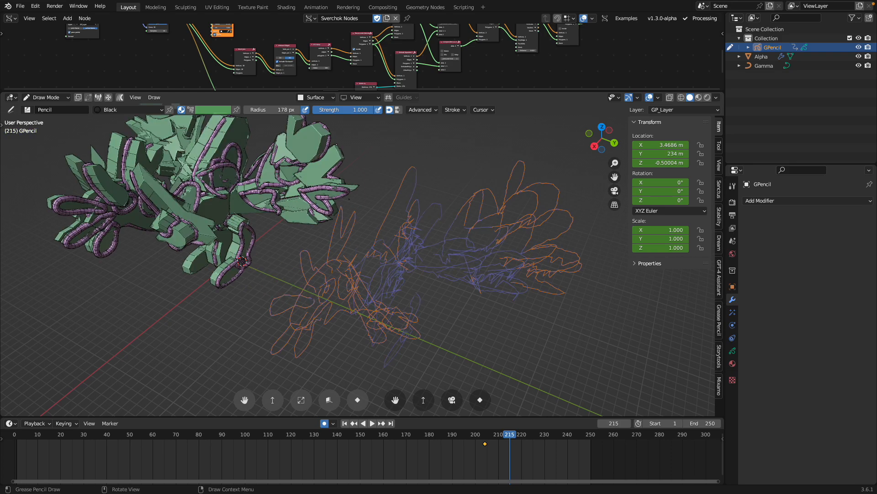
pyautogui.click(307, 98)
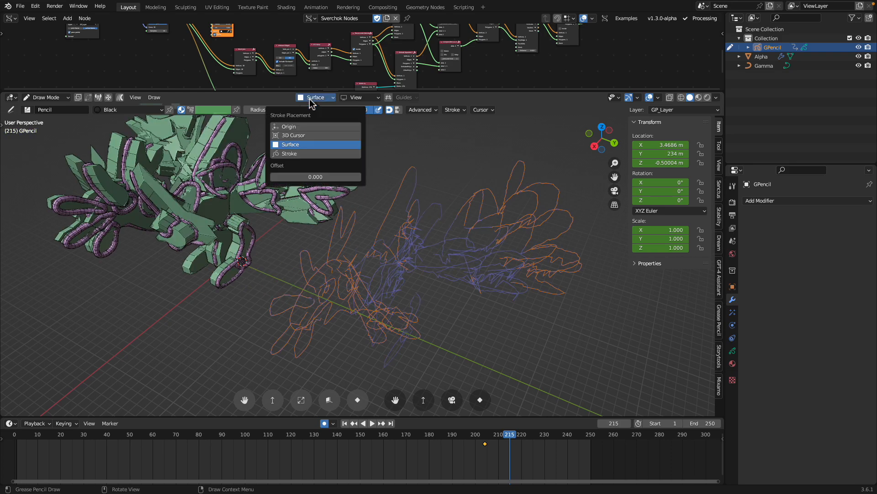
pyautogui.click(295, 127)
pyautogui.click(359, 98)
# Step: Draw several curved, overlapping strokes on frame 215 from different view angles to generate leaf-like shapes
pyautogui.moveTo(282, 238); pyautogui.dragTo(273, 274)
pyautogui.moveTo(284, 249)
pyautogui.mouseDown()
pyautogui.moveTo(274, 274)
pyautogui.moveTo(305, 252)
pyautogui.mouseUp()
pyautogui.moveTo(293, 256); pyautogui.dragTo(318, 253, button='middle')
pyautogui.moveTo(251, 242); pyautogui.dragTo(250, 280)
pyautogui.moveTo(270, 320)
pyautogui.keyDown('shift'); pyautogui.mouseDown(button='middle')
pyautogui.moveTo(327, 314)
pyautogui.moveTo(330, 301)
pyautogui.moveTo(358, 303)
pyautogui.moveTo(360, 283)
pyautogui.mouseUp(button='middle'); pyautogui.keyUp('shift')
pyautogui.keyDown('shift'); pyautogui.moveTo(295, 274); pyautogui.dragTo(423, 271, button='middle'); pyautogui.keyUp('shift')
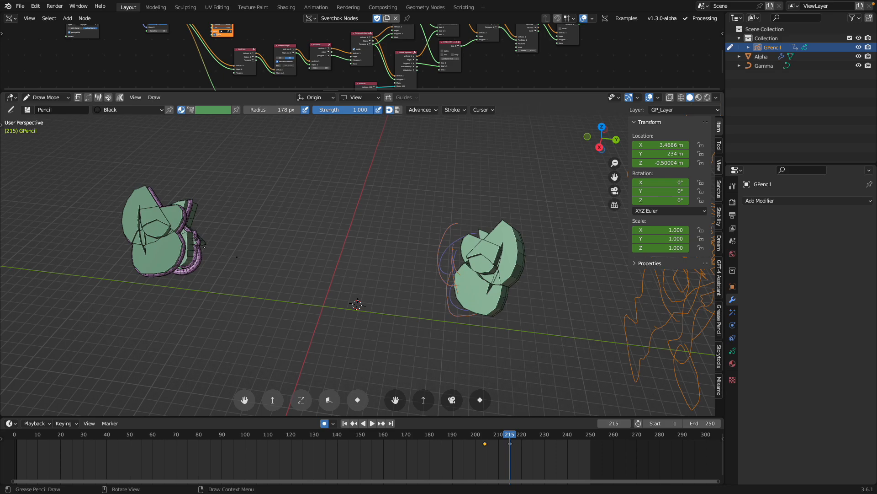
pyautogui.keyDown('shift'); pyautogui.moveTo(306, 262); pyautogui.dragTo(315, 306, button='middle'); pyautogui.keyUp('shift')
pyautogui.moveTo(366, 251)
pyautogui.keyDown('shift'); pyautogui.mouseDown(button='middle')
pyautogui.moveTo(429, 249)
pyautogui.moveTo(344, 249)
pyautogui.mouseUp(button='middle'); pyautogui.keyUp('shift')
# Step: Return to Object Mode and clear the GPencil object's location to 0 m on all axes
pyautogui.keyDown('ctrl'); pyautogui.moveTo(382, 224); pyautogui.dragTo(384, 249, button='middle'); pyautogui.keyUp('ctrl')
pyautogui.click(45, 97)
pyautogui.click(46, 104)
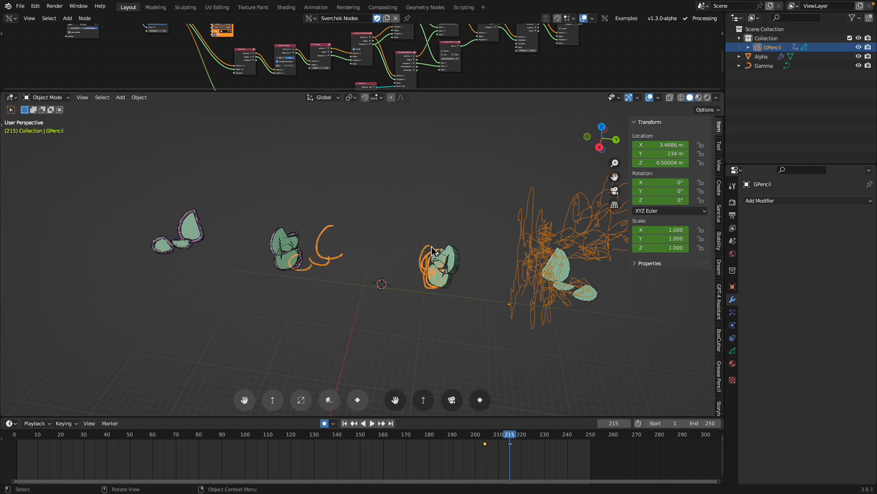
pyautogui.hotkey('alt', 'g')
pyautogui.moveTo(402, 234)
pyautogui.mouseDown(button='middle')
pyautogui.moveTo(414, 212)
pyautogui.moveTo(404, 222)
pyautogui.moveTo(394, 219)
pyautogui.moveTo(408, 233)
pyautogui.moveTo(386, 210)
pyautogui.mouseUp(button='middle')
pyautogui.scroll(1, 408, 232)
pyautogui.click(429, 180)
pyautogui.press('super+z')
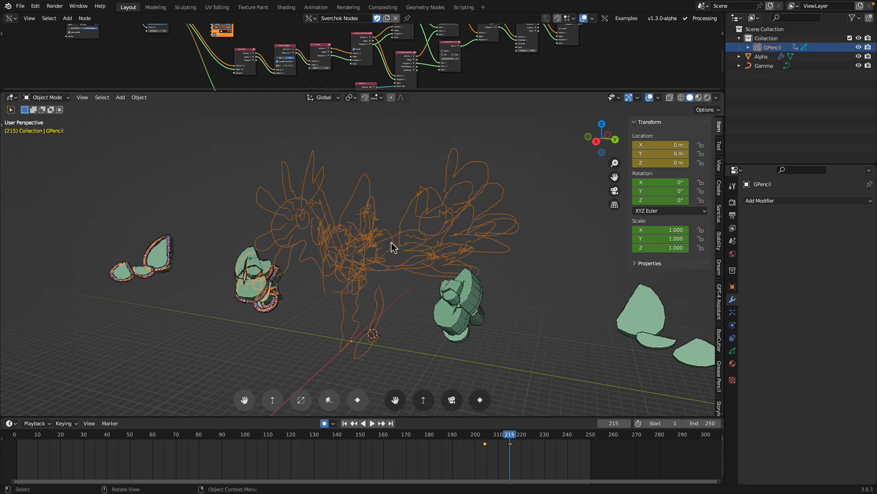
# Step: Switch GPencil back to Draw Mode and draw rounded, nested strokes beside the world origin
pyautogui.moveTo(361, 259); pyautogui.dragTo(352, 256, button='middle')
pyautogui.click(45, 97)
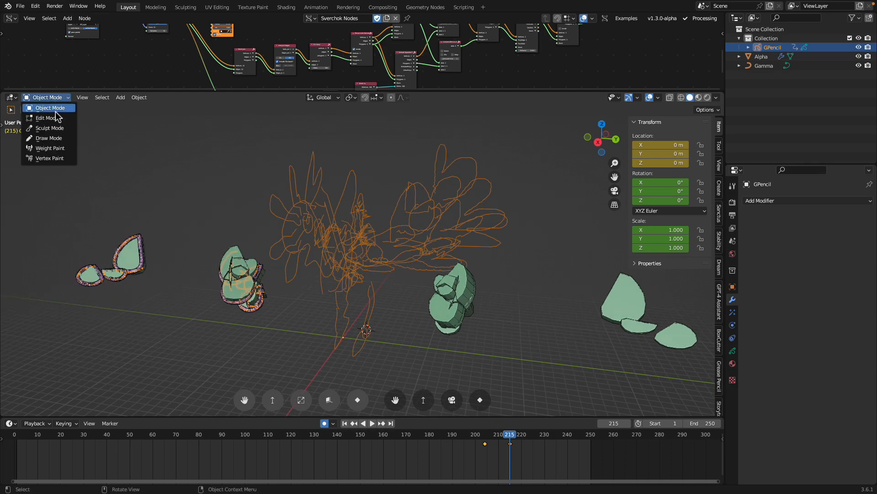
pyautogui.click(47, 139)
pyautogui.moveTo(382, 308)
pyautogui.mouseDown()
pyautogui.moveTo(384, 299)
pyautogui.moveTo(396, 309)
pyautogui.mouseUp()
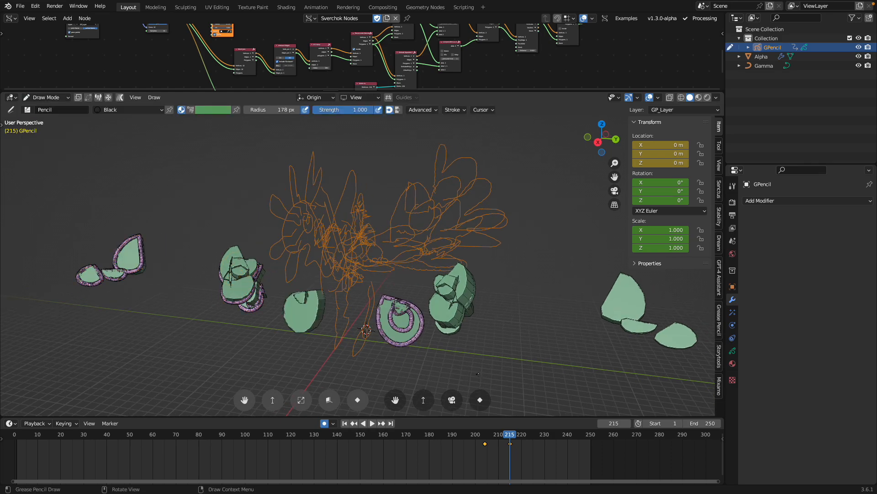
# Step: Select and delete all GPencil strokes on frame 215 in Edit Mode, then return to Draw Mode
pyautogui.press('Tab')
pyautogui.press('a')
pyautogui.press('x')
pyautogui.click(442, 312)
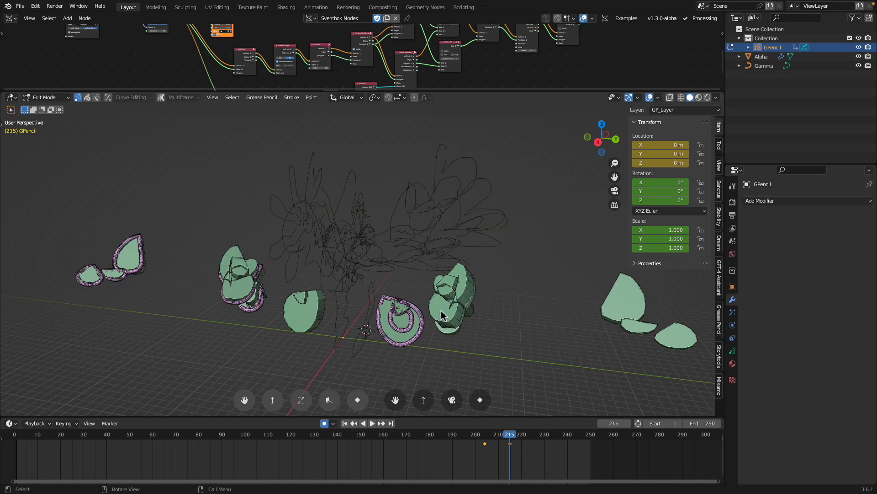
pyautogui.press('Tab')
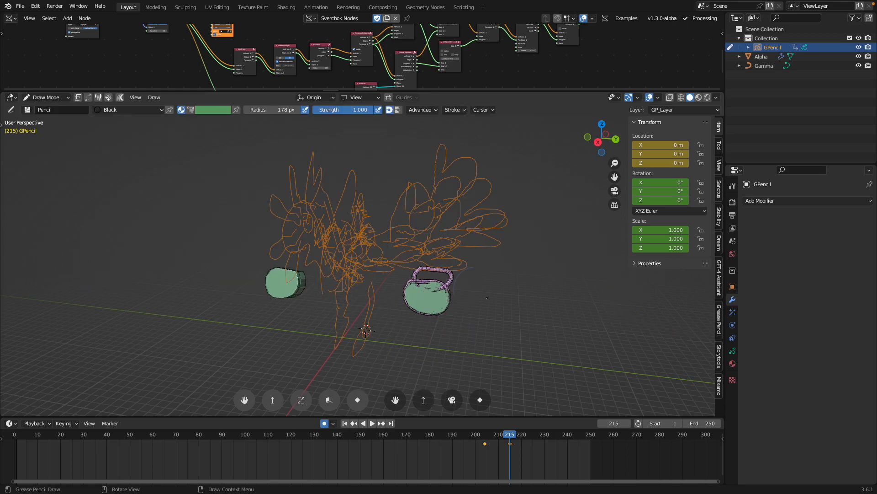
# Step: Draw several more round and overlapping strokes on frame 215, below and beside the new shapes
pyautogui.click(658, 98)
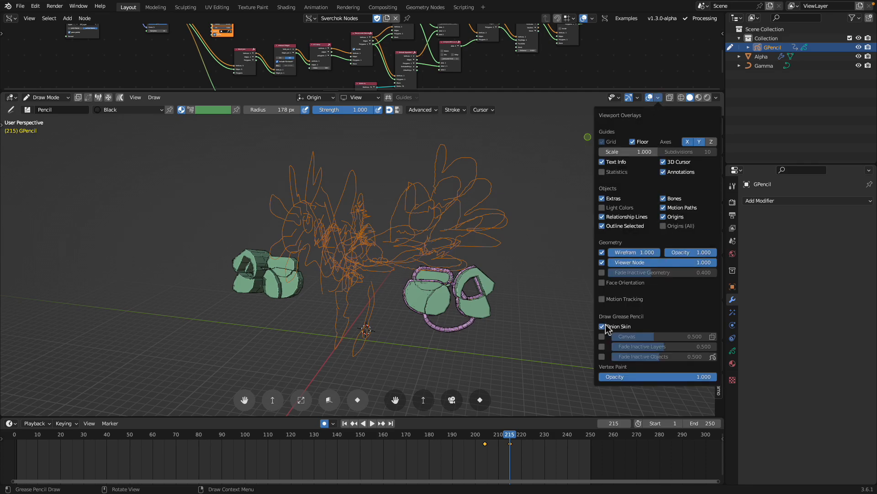
pyautogui.moveTo(398, 339); pyautogui.dragTo(413, 344, button='middle')
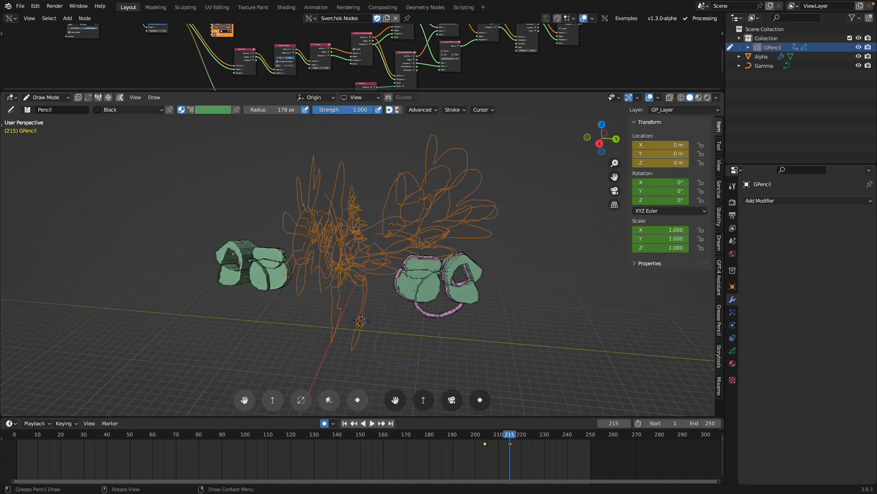
pyautogui.moveTo(429, 319); pyautogui.dragTo(442, 349)
pyautogui.moveTo(460, 315); pyautogui.dragTo(452, 344)
pyautogui.moveTo(484, 294); pyautogui.dragTo(494, 268)
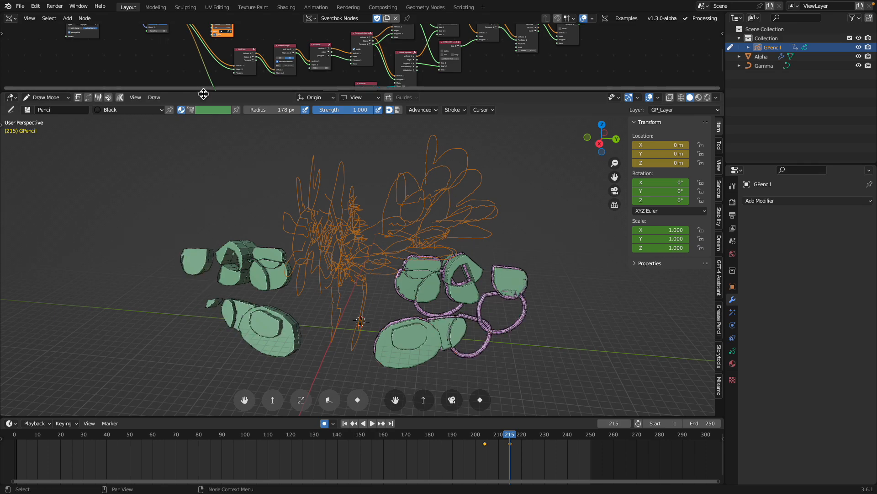
# Step: Add a Frame Info node and link its Current Frame output to the frame# input of Object ID Selector+
pyautogui.moveTo(201, 91); pyautogui.dragTo(204, 208)
pyautogui.scroll(5, 284, 161)
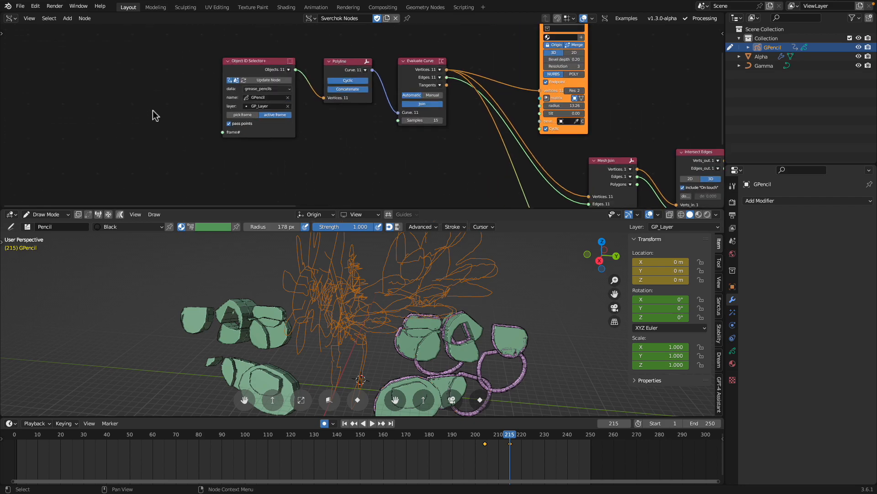
pyautogui.hotkey('shift', 'a')
pyautogui.write('frame')
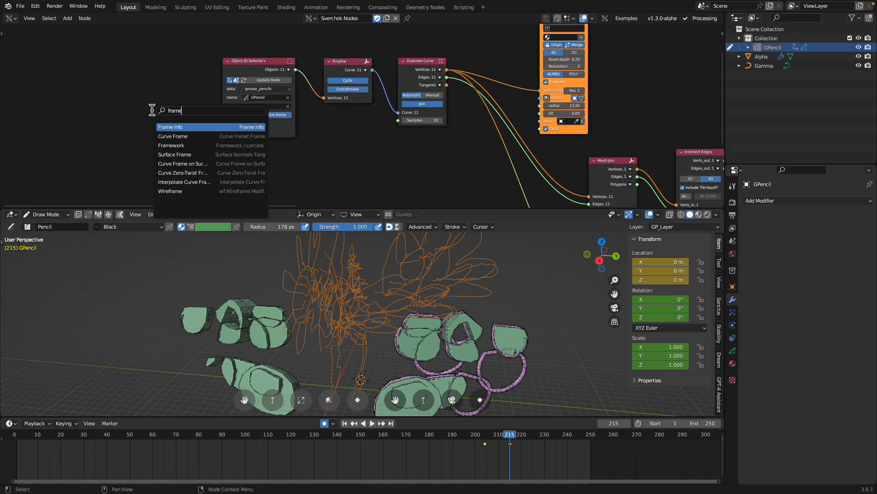
pyautogui.press('Return')
pyautogui.click(151, 110)
pyautogui.scroll(1, 167, 118)
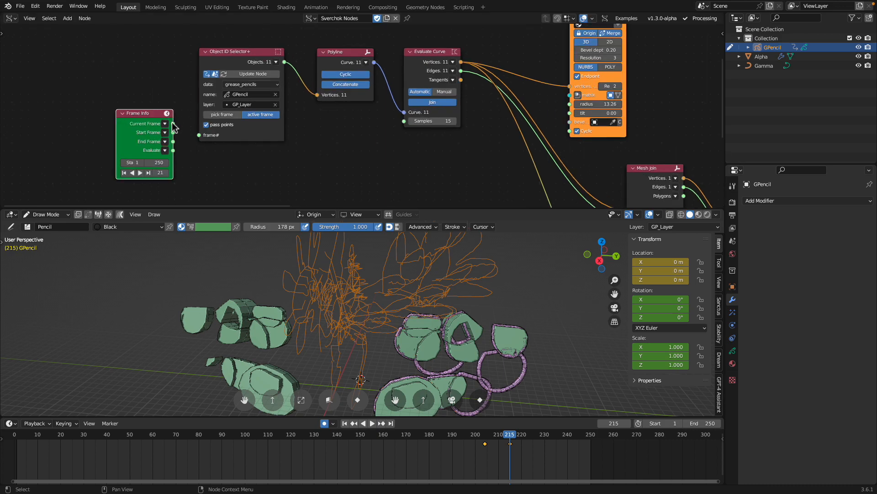
pyautogui.moveTo(173, 124); pyautogui.dragTo(200, 134)
# Step: Try the pick frame option on Object ID Selector+ and return the node to active frame
pyautogui.moveTo(289, 207); pyautogui.dragTo(289, 196)
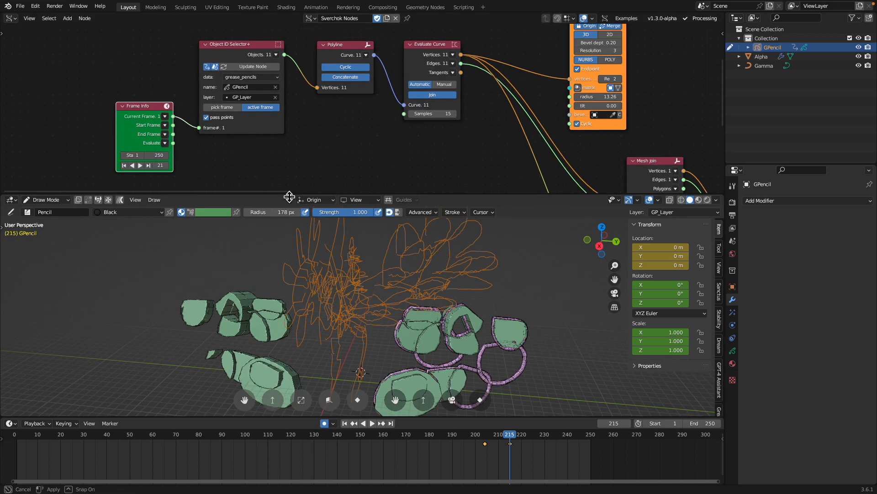
pyautogui.click(233, 108)
pyautogui.click(251, 117)
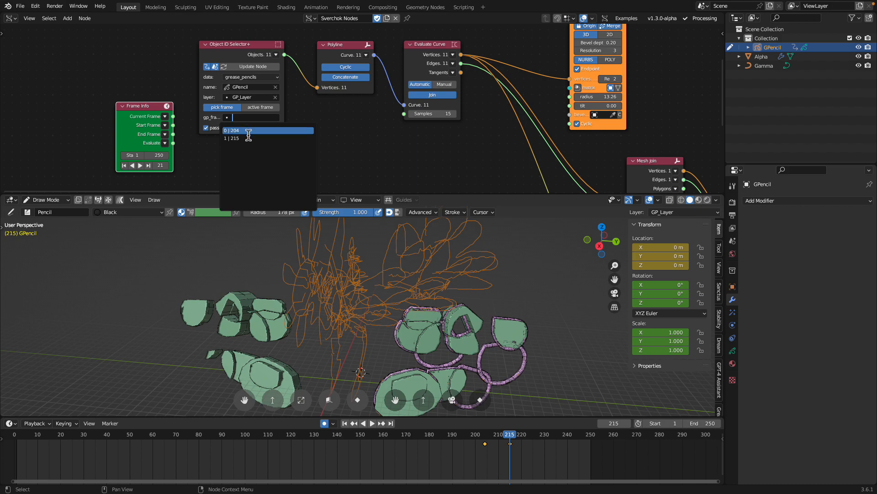
pyautogui.click(261, 107)
# Step: On frame 223, draw a first group of separate rounded GPencil strokes around the world origin
pyautogui.scroll(-2, 352, 288)
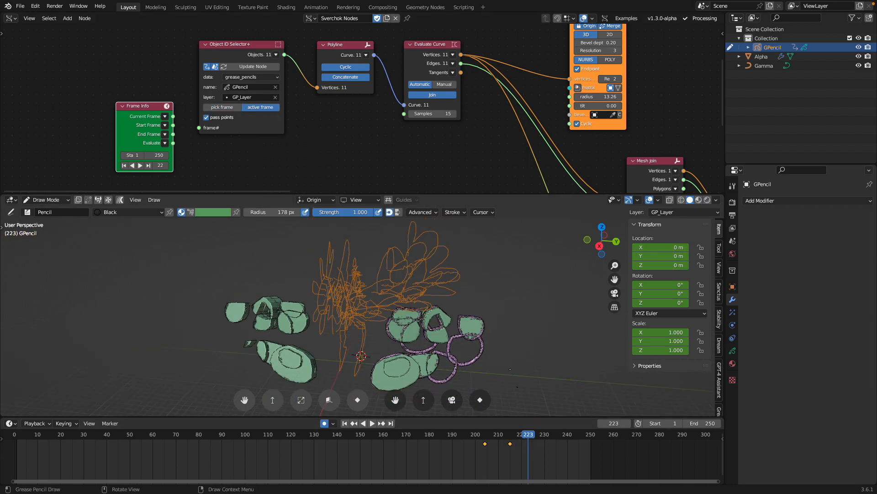
pyautogui.moveTo(529, 364); pyautogui.dragTo(531, 376, button='middle')
pyautogui.moveTo(425, 344); pyautogui.dragTo(430, 343)
pyautogui.moveTo(382, 350); pyautogui.dragTo(383, 365, button='middle')
pyautogui.moveTo(384, 364); pyautogui.dragTo(395, 361)
pyautogui.keyDown('shift'); pyautogui.moveTo(387, 350); pyautogui.dragTo(387, 328, button='middle'); pyautogui.keyUp('shift')
pyautogui.scroll(1, 386, 329)
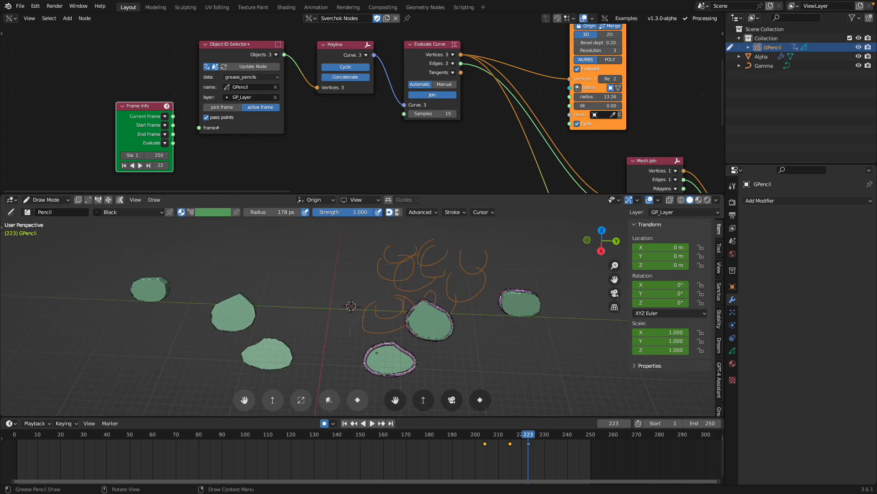
pyautogui.moveTo(367, 320)
pyautogui.mouseDown()
pyautogui.moveTo(383, 326)
pyautogui.moveTo(404, 305)
pyautogui.mouseUp()
pyautogui.moveTo(372, 363); pyautogui.dragTo(374, 341, button='middle')
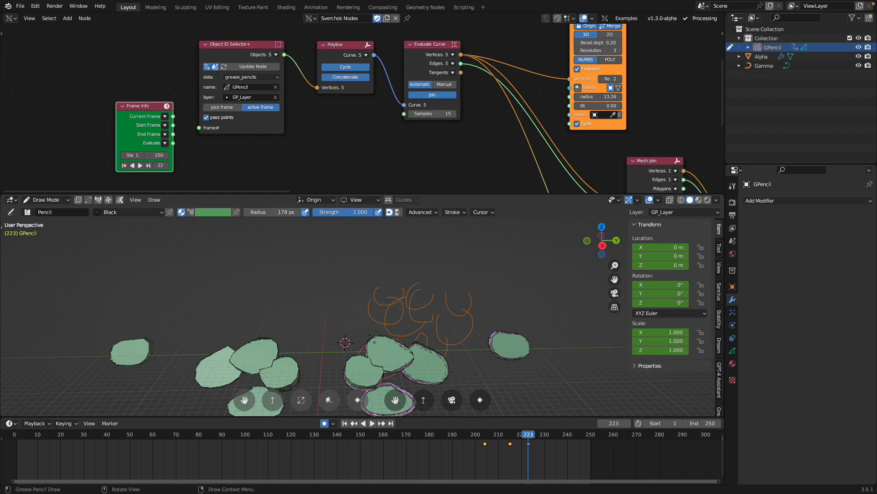
# Step: Add more overlapping rounded and heart-shaped strokes on frame 223, extending the cluster along the Y axis
pyautogui.moveTo(390, 351); pyautogui.dragTo(400, 354)
pyautogui.moveTo(387, 360); pyautogui.dragTo(401, 365, button='middle')
pyautogui.moveTo(385, 296); pyautogui.dragTo(335, 339)
pyautogui.moveTo(365, 334); pyautogui.dragTo(346, 329, button='middle')
pyautogui.moveTo(431, 317)
pyautogui.mouseDown()
pyautogui.moveTo(451, 327)
pyautogui.moveTo(505, 279)
pyautogui.mouseUp()
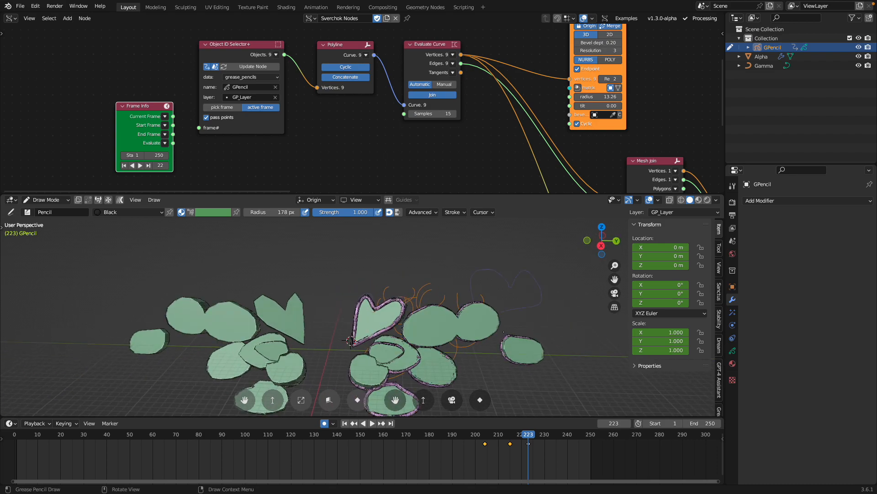
pyautogui.keyDown('shift'); pyautogui.moveTo(350, 341); pyautogui.dragTo(336, 312, button='middle'); pyautogui.keyUp('shift')
pyautogui.moveTo(526, 355); pyautogui.dragTo(507, 333)
pyautogui.moveTo(598, 315)
pyautogui.keyDown('shift'); pyautogui.mouseDown(button='middle')
pyautogui.moveTo(441, 277)
pyautogui.moveTo(447, 291)
pyautogui.mouseUp(button='middle'); pyautogui.keyUp('shift')
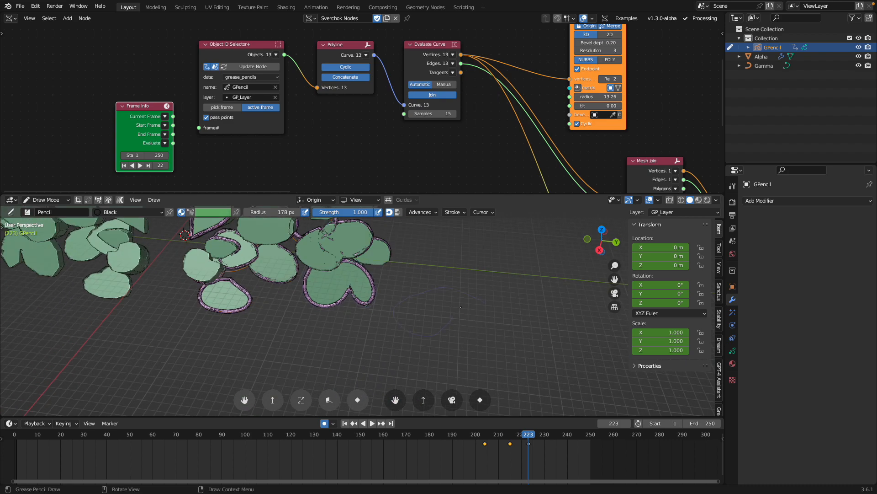
pyautogui.moveTo(184, 235)
pyautogui.mouseDown(button='middle')
pyautogui.moveTo(214, 301)
pyautogui.moveTo(192, 291)
pyautogui.moveTo(204, 301)
pyautogui.mouseUp(button='middle')
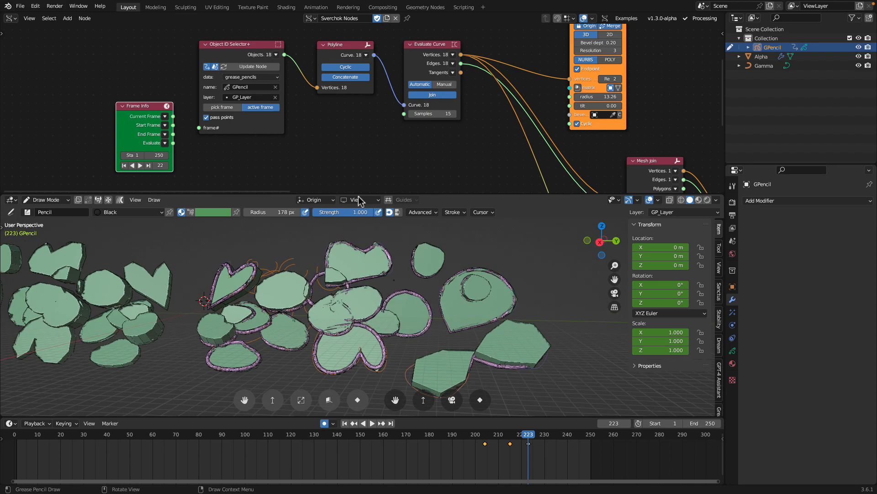
# Step: Set the Samples value of the Evaluate Curve node to 37
pyautogui.scroll(4, 325, 102)
pyautogui.moveTo(423, 115); pyautogui.dragTo(344, 123, button='middle')
pyautogui.moveTo(344, 123)
pyautogui.mouseDown()
pyautogui.moveTo(449, 122)
pyautogui.moveTo(432, 123)
pyautogui.mouseUp()
# Step: Draw further rounded strokes on frame 223 behind, over and between the existing petal shapes
pyautogui.moveTo(476, 311); pyautogui.dragTo(479, 310, button='middle')
pyautogui.moveTo(489, 266); pyautogui.dragTo(522, 304)
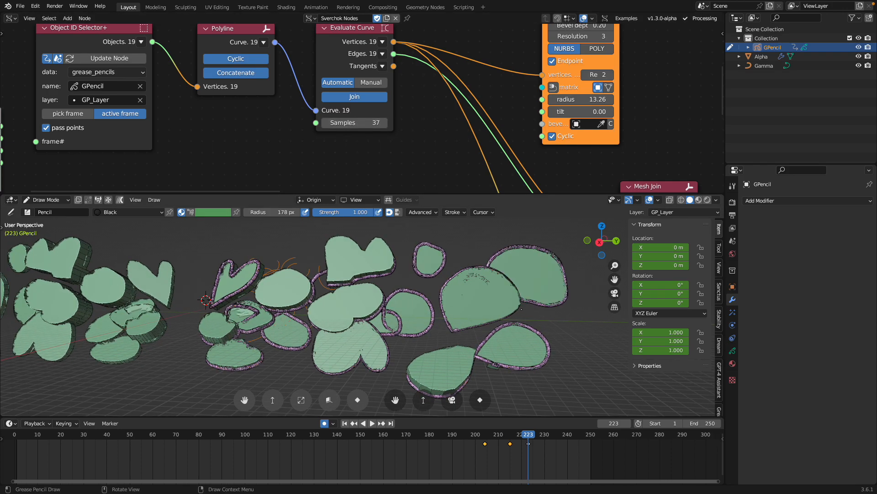
pyautogui.moveTo(493, 337); pyautogui.dragTo(478, 354)
pyautogui.scroll(-4, 411, 311)
pyautogui.scroll(3, 393, 292)
pyautogui.moveTo(393, 292); pyautogui.dragTo(395, 309, button='middle')
pyautogui.moveTo(365, 319)
pyautogui.mouseDown()
pyautogui.moveTo(388, 299)
pyautogui.moveTo(427, 321)
pyautogui.mouseUp()
pyautogui.keyDown('shift'); pyautogui.moveTo(393, 297); pyautogui.dragTo(473, 348, button='middle'); pyautogui.keyUp('shift')
pyautogui.scroll(3, 393, 302)
pyautogui.moveTo(349, 287); pyautogui.dragTo(359, 302)
pyautogui.scroll(1, 357, 300)
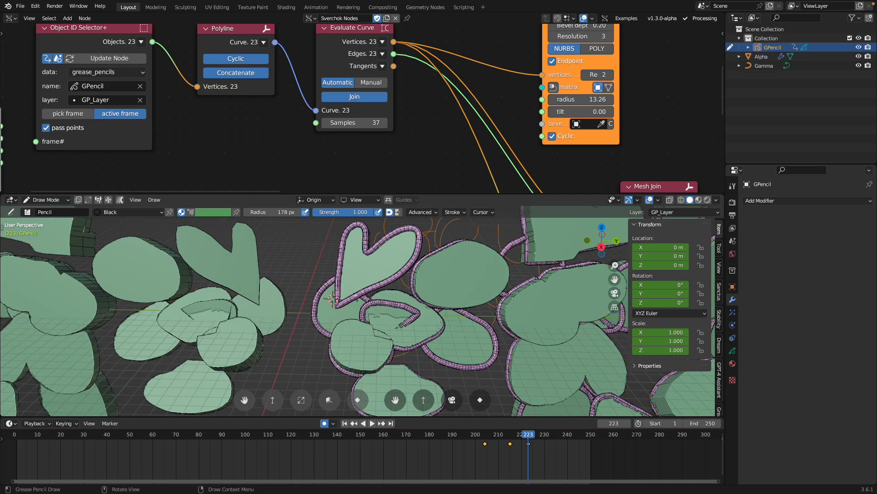
# Step: Delete all strokes on frame 223 in Edit Mode and return to Draw Mode
pyautogui.press('Tab')
pyautogui.press('x')
pyautogui.click(348, 299)
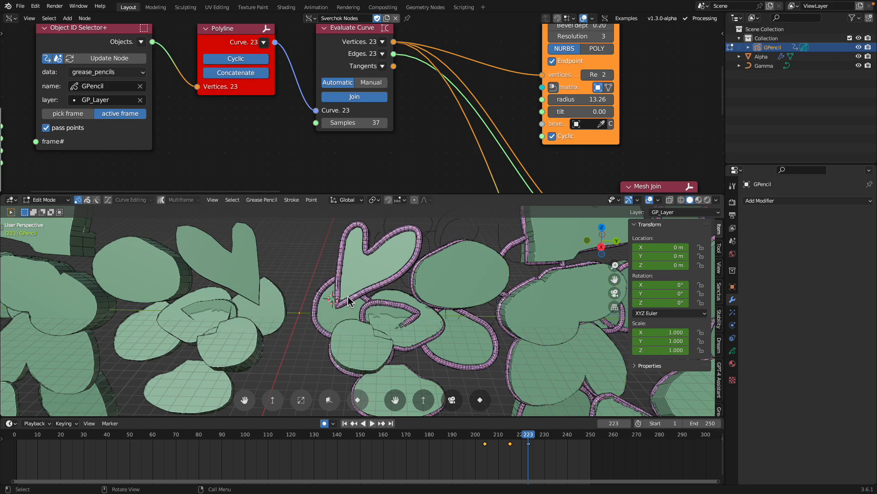
pyautogui.press('Tab')
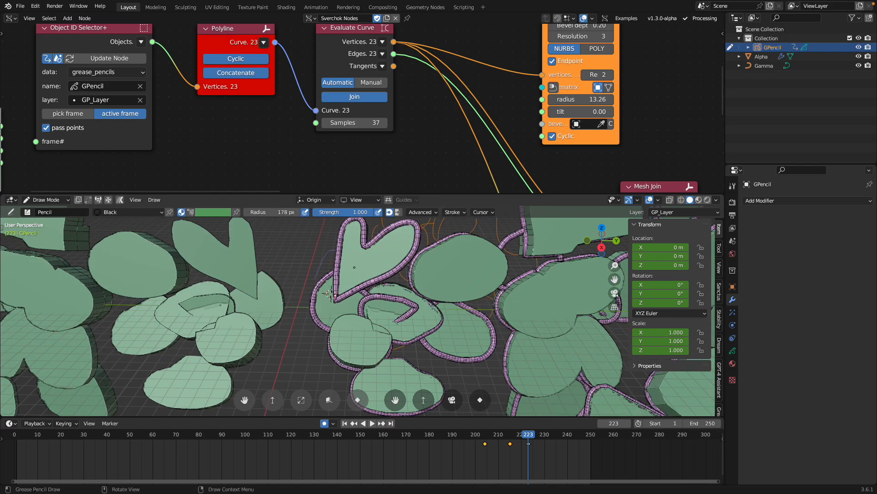
# Step: Align the 3D viewport to the Back Orthographic view and enlarge it over the node editor
pyautogui.moveTo(334, 324); pyautogui.dragTo(383, 296, button='middle')
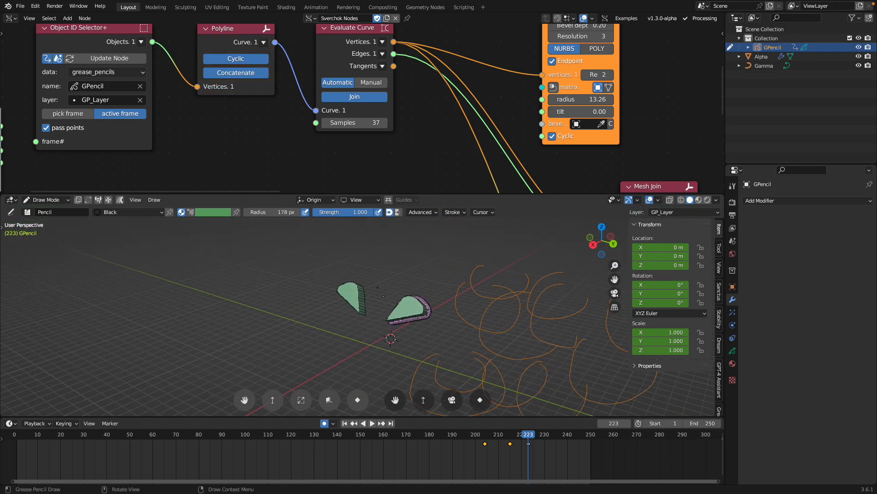
pyautogui.click(614, 243)
pyautogui.scroll(-1, 409, 337)
pyautogui.moveTo(409, 337)
pyautogui.keyDown('shift'); pyautogui.mouseDown(button='middle')
pyautogui.moveTo(299, 284)
pyautogui.moveTo(299, 295)
pyautogui.mouseUp(button='middle'); pyautogui.keyUp('shift')
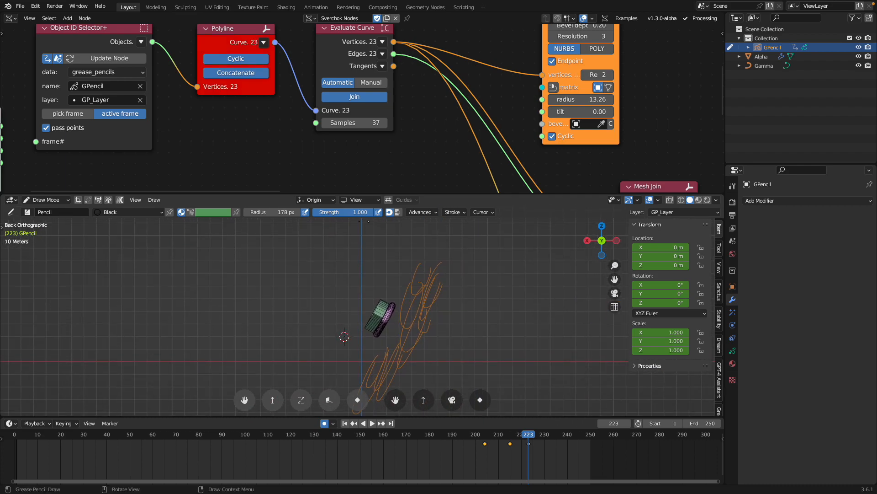
pyautogui.moveTo(396, 193); pyautogui.dragTo(382, 32)
pyautogui.moveTo(269, 224)
pyautogui.keyDown('shift'); pyautogui.mouseDown(button='middle')
pyautogui.moveTo(239, 254)
pyautogui.moveTo(296, 309)
pyautogui.mouseUp(button='middle'); pyautogui.keyUp('shift')
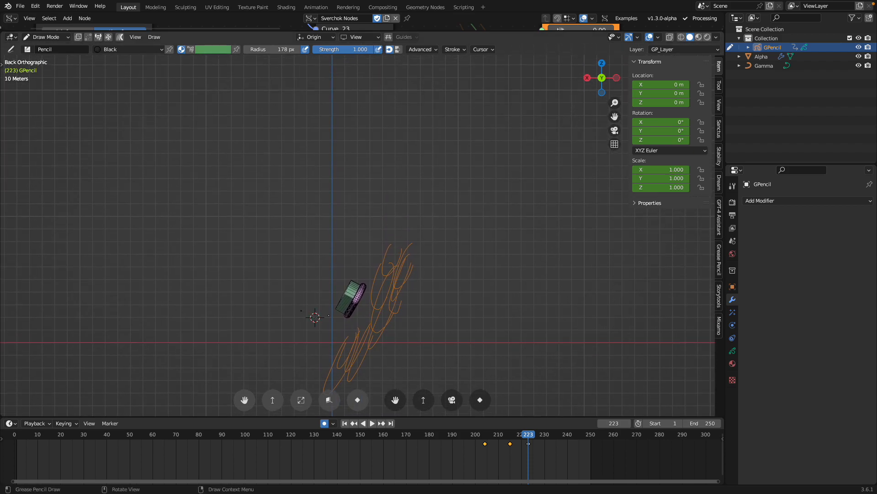
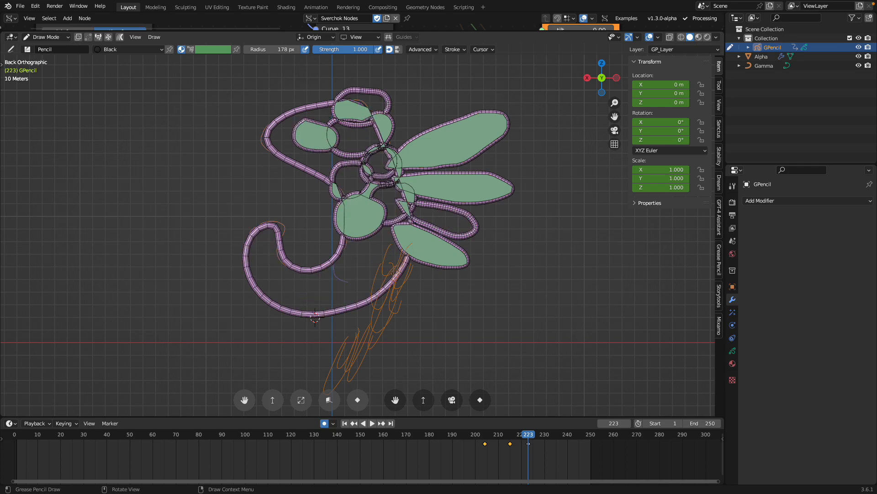
# Step: Draw a bird-like figure on frame 223 with elongated wing feathers and a curved tail, filling the tail and head with rounded shapes
pyautogui.moveTo(392, 274); pyautogui.dragTo(340, 245)
pyautogui.moveTo(349, 282); pyautogui.dragTo(352, 282)
pyautogui.moveTo(302, 301)
pyautogui.mouseDown()
pyautogui.moveTo(312, 279)
pyautogui.moveTo(295, 300)
pyautogui.moveTo(233, 267)
pyautogui.mouseUp()
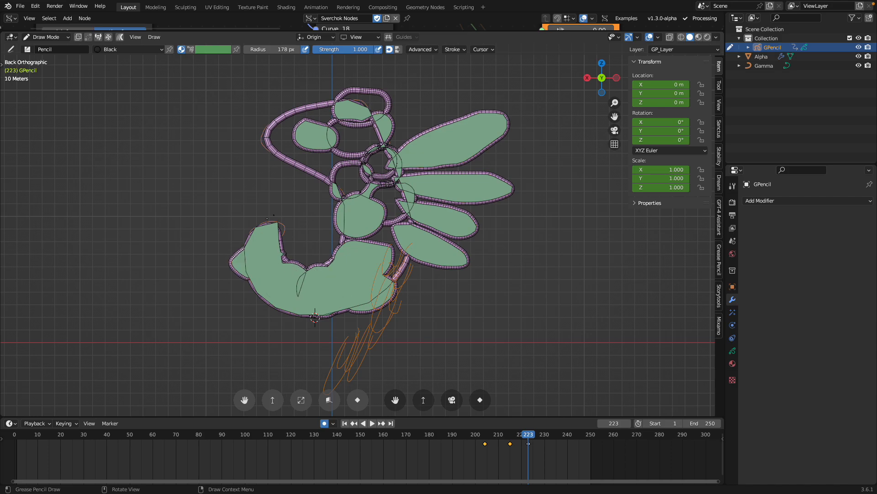
pyautogui.moveTo(256, 215)
pyautogui.mouseDown()
pyautogui.moveTo(274, 219)
pyautogui.moveTo(306, 256)
pyautogui.mouseUp()
pyautogui.moveTo(277, 140)
pyautogui.mouseDown()
pyautogui.moveTo(324, 152)
pyautogui.moveTo(350, 129)
pyautogui.moveTo(393, 123)
pyautogui.mouseUp()
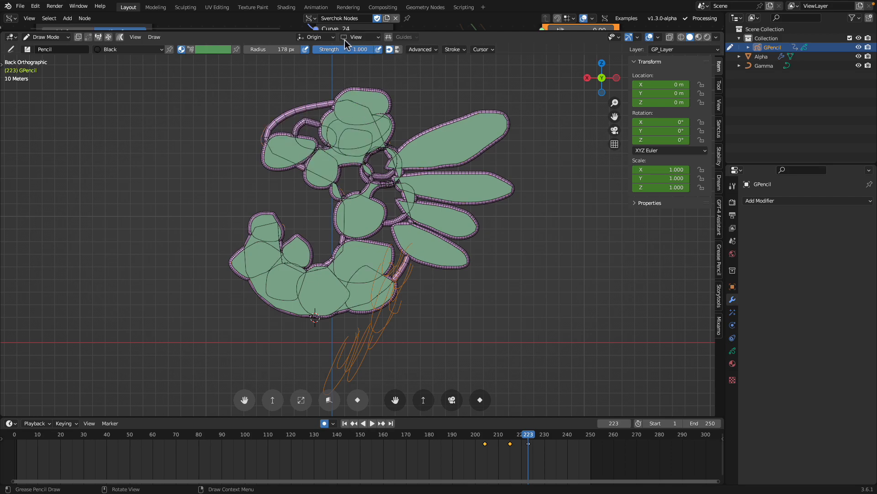
# Step: Set the grease pencil stroke placement to Surface
pyautogui.click(314, 37)
pyautogui.click(302, 84)
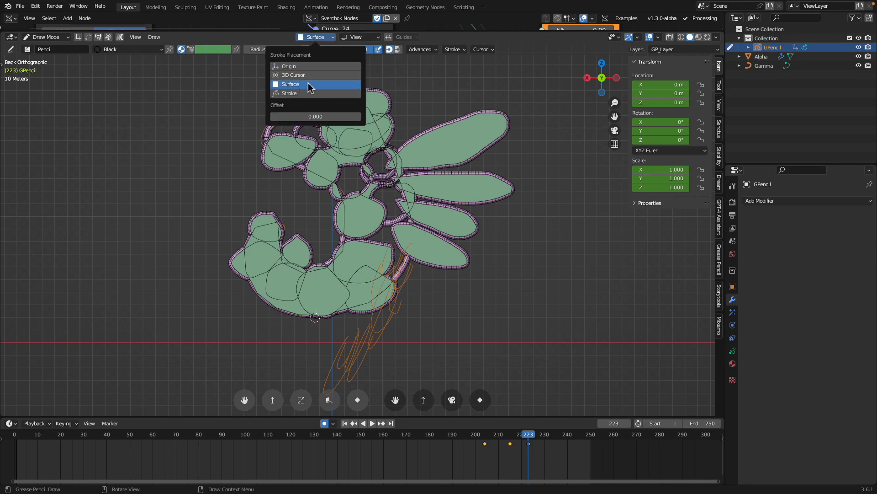
pyautogui.click(357, 37)
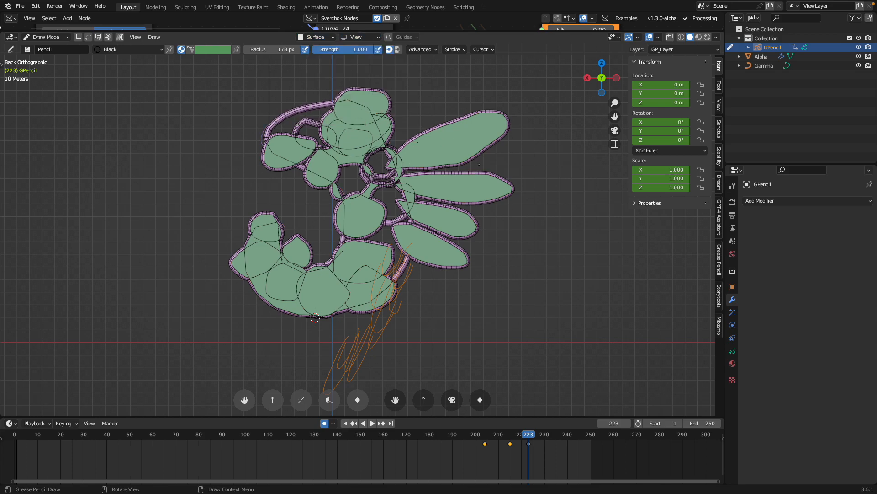
# Step: Draw rounded strokes on the surface of the figure's upper feather, head, neck, body and tail
pyautogui.moveTo(493, 146); pyautogui.dragTo(413, 139)
pyautogui.moveTo(376, 114)
pyautogui.mouseDown()
pyautogui.moveTo(332, 106)
pyautogui.moveTo(297, 136)
pyautogui.moveTo(316, 128)
pyautogui.moveTo(300, 117)
pyautogui.mouseUp()
pyautogui.moveTo(359, 137)
pyautogui.mouseDown()
pyautogui.moveTo(385, 167)
pyautogui.moveTo(377, 137)
pyautogui.mouseUp()
pyautogui.moveTo(359, 169)
pyautogui.mouseDown()
pyautogui.moveTo(392, 184)
pyautogui.moveTo(368, 179)
pyautogui.mouseUp()
pyautogui.moveTo(398, 180)
pyautogui.mouseDown()
pyautogui.moveTo(401, 213)
pyautogui.moveTo(409, 183)
pyautogui.mouseUp()
pyautogui.moveTo(413, 222)
pyautogui.mouseDown()
pyautogui.moveTo(404, 272)
pyautogui.moveTo(394, 242)
pyautogui.mouseUp()
pyautogui.moveTo(336, 283); pyautogui.dragTo(371, 291)
pyautogui.moveTo(322, 269)
pyautogui.mouseDown()
pyautogui.moveTo(279, 291)
pyautogui.moveTo(319, 276)
pyautogui.moveTo(263, 267)
pyautogui.mouseUp()
pyautogui.moveTo(277, 228)
pyautogui.mouseDown()
pyautogui.moveTo(269, 250)
pyautogui.moveTo(230, 274)
pyautogui.moveTo(270, 261)
pyautogui.mouseUp()
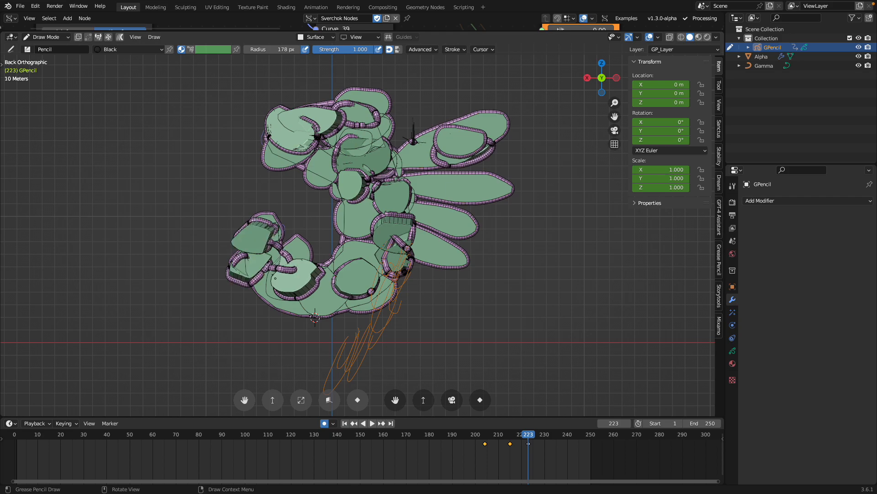
# Step: Draw long and rounded wing-like strokes projecting sideways from the figure along the Y axis
pyautogui.moveTo(300, 282); pyautogui.dragTo(321, 289, button='middle')
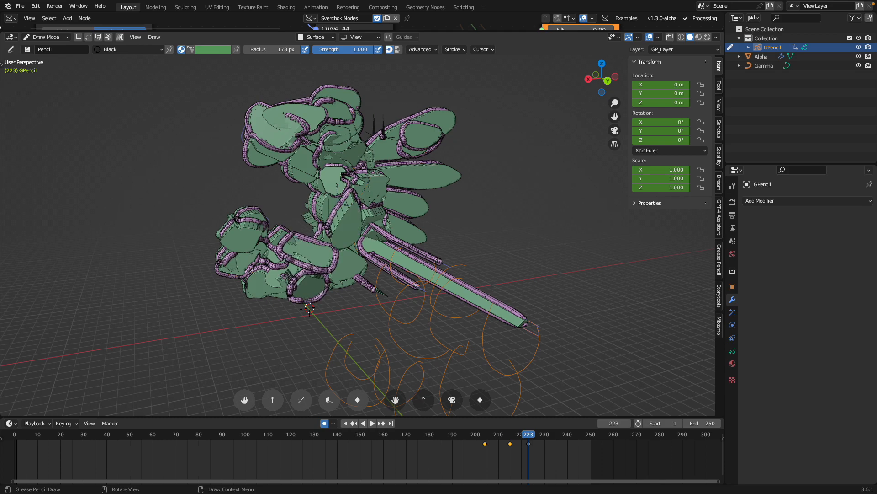
pyautogui.moveTo(397, 187); pyautogui.dragTo(442, 190, button='middle')
pyautogui.moveTo(347, 176)
pyautogui.mouseDown()
pyautogui.moveTo(368, 181)
pyautogui.moveTo(355, 209)
pyautogui.mouseUp()
pyautogui.moveTo(404, 228); pyautogui.dragTo(433, 252, button='middle')
pyautogui.moveTo(356, 245); pyautogui.dragTo(364, 248)
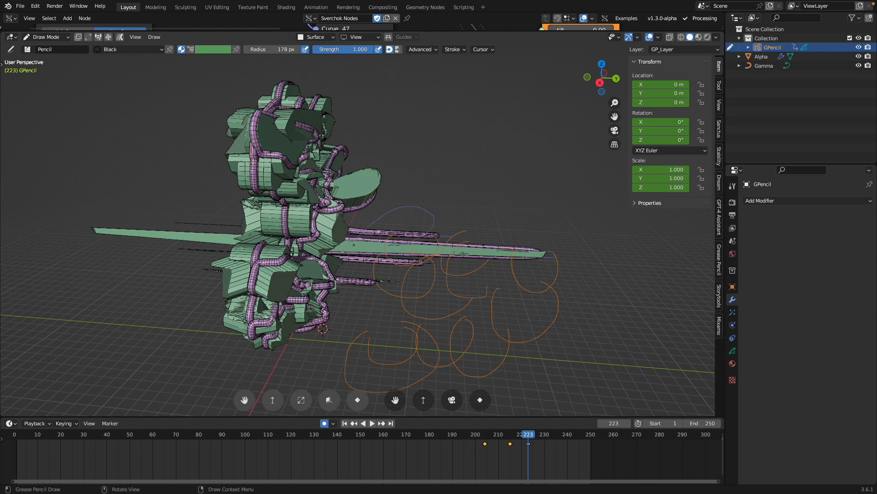
pyautogui.moveTo(348, 206); pyautogui.dragTo(364, 232)
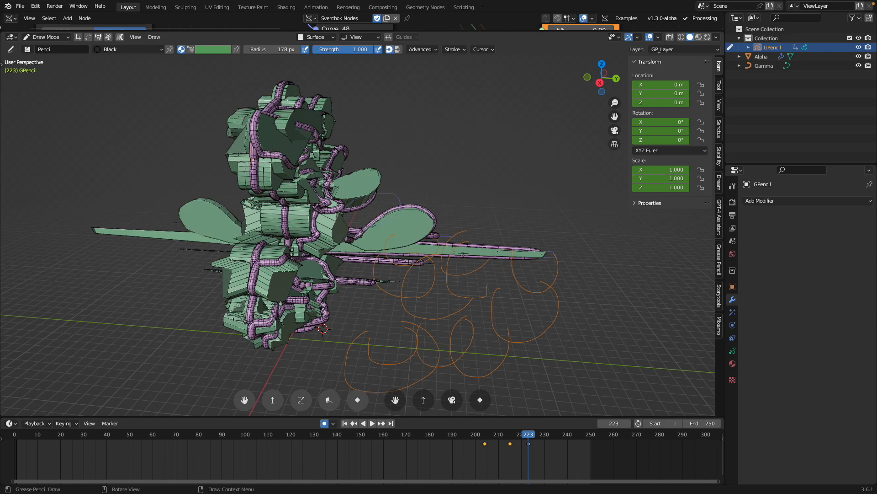
pyautogui.moveTo(346, 148); pyautogui.dragTo(364, 203)
pyautogui.moveTo(457, 238); pyautogui.dragTo(440, 228, button='middle')
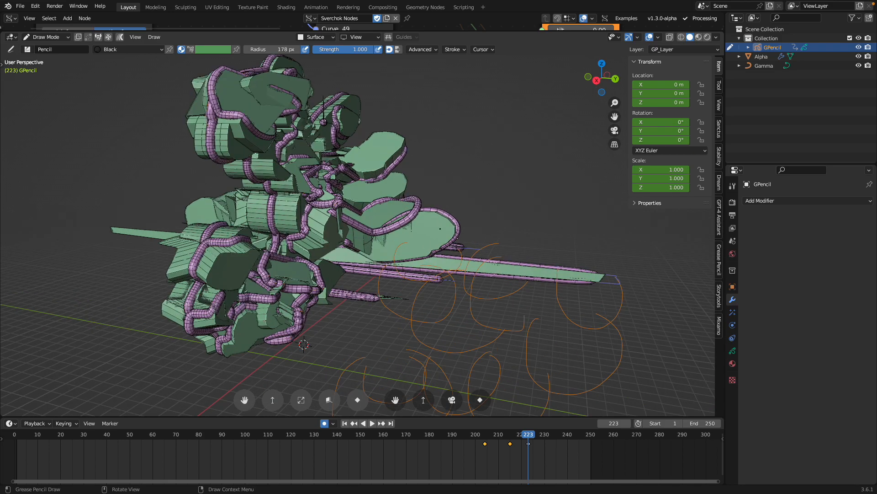
# Step: Try to delete the long protruding stroke in Edit Mode and return to Draw Mode
pyautogui.press('Tab')
pyautogui.click(534, 271)
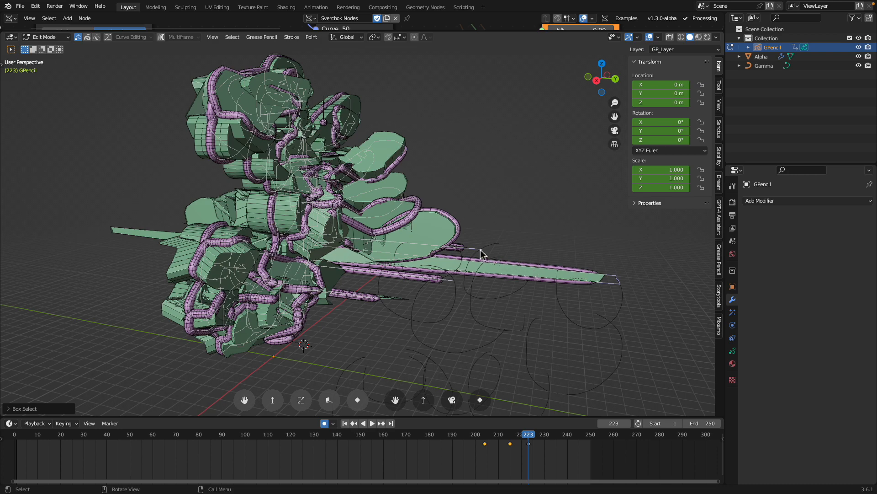
pyautogui.hotkey('ctrl', 'z')
pyautogui.press('x')
pyautogui.click(505, 270)
pyautogui.press('Tab')
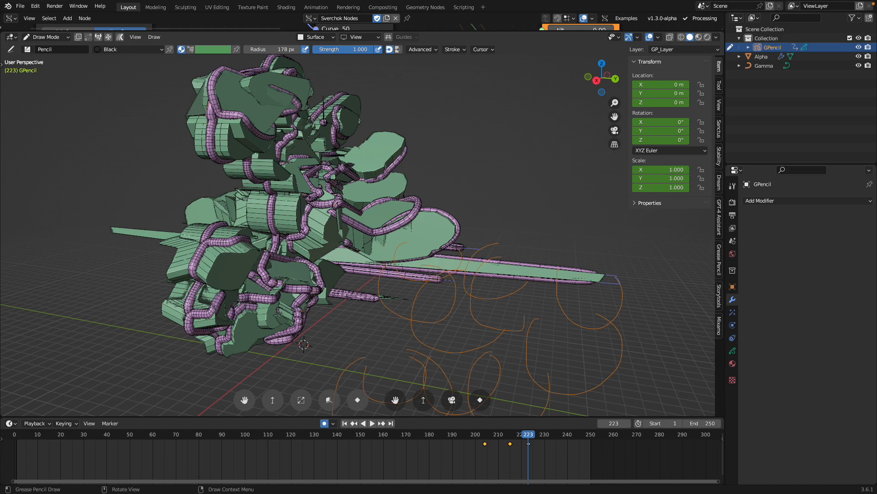
pyautogui.press('Tab')
pyautogui.press('Tab')
# Step: Draw more overlapping rounded petal strokes above the lower side petals, building up the wing
pyautogui.moveTo(361, 227); pyautogui.dragTo(382, 227, button='middle')
pyautogui.moveTo(404, 192)
pyautogui.mouseDown()
pyautogui.moveTo(464, 187)
pyautogui.moveTo(459, 217)
pyautogui.moveTo(393, 224)
pyautogui.mouseUp()
pyautogui.keyDown('shift'); pyautogui.moveTo(394, 225); pyautogui.dragTo(405, 250, button='middle'); pyautogui.keyUp('shift')
pyautogui.moveTo(389, 226)
pyautogui.mouseDown()
pyautogui.moveTo(394, 209)
pyautogui.moveTo(395, 223)
pyautogui.mouseUp()
pyautogui.moveTo(400, 173)
pyautogui.mouseDown()
pyautogui.moveTo(440, 161)
pyautogui.moveTo(457, 197)
pyautogui.mouseUp()
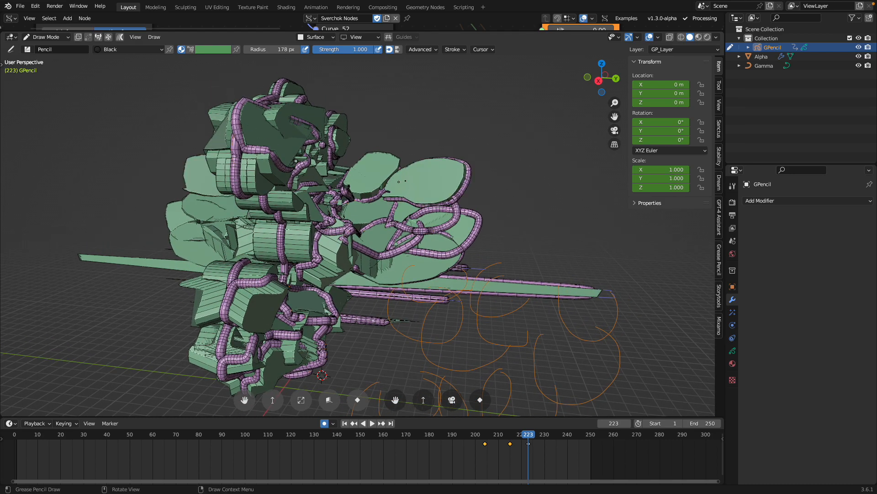
pyautogui.moveTo(389, 152); pyautogui.dragTo(414, 168)
# Step: Add larger rounded strokes across the upper part and outer edge of the side wing from changing angles
pyautogui.moveTo(384, 201)
pyautogui.mouseDown(button='middle')
pyautogui.moveTo(332, 196)
pyautogui.moveTo(353, 196)
pyautogui.mouseUp(button='middle')
pyautogui.moveTo(409, 161)
pyautogui.mouseDown()
pyautogui.moveTo(467, 148)
pyautogui.moveTo(420, 175)
pyautogui.mouseUp()
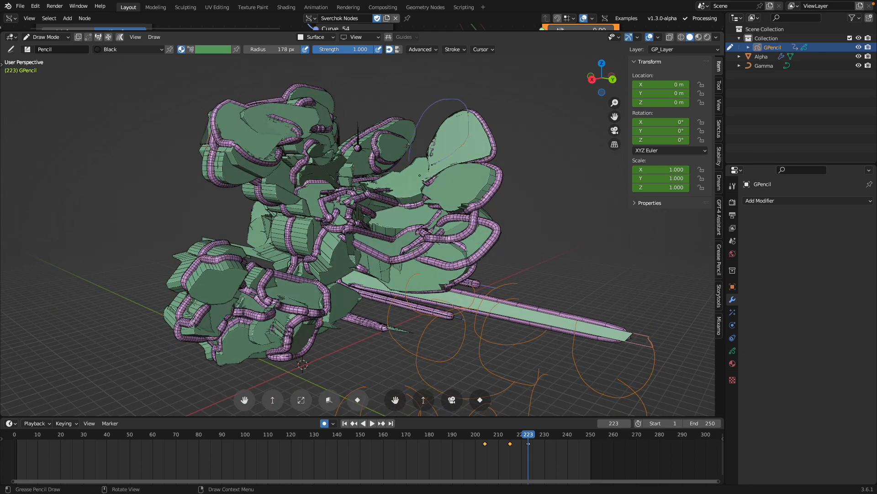
pyautogui.moveTo(358, 148); pyautogui.dragTo(351, 194, button='middle')
pyautogui.moveTo(439, 145)
pyautogui.mouseDown()
pyautogui.moveTo(462, 167)
pyautogui.moveTo(452, 186)
pyautogui.mouseUp()
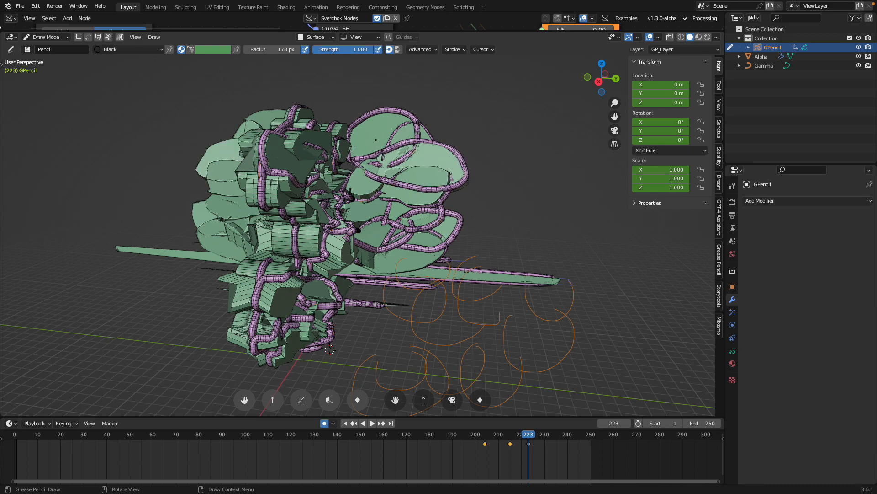
pyautogui.moveTo(467, 185)
pyautogui.mouseDown()
pyautogui.moveTo(490, 213)
pyautogui.moveTo(433, 215)
pyautogui.mouseUp()
# Step: Draw pointed beak-like strokes extending from the head and small rounded strokes on the figure's head and body
pyautogui.moveTo(356, 193)
pyautogui.mouseDown(button='middle')
pyautogui.moveTo(283, 195)
pyautogui.moveTo(269, 183)
pyautogui.mouseUp(button='middle')
pyautogui.moveTo(334, 141); pyautogui.dragTo(304, 163)
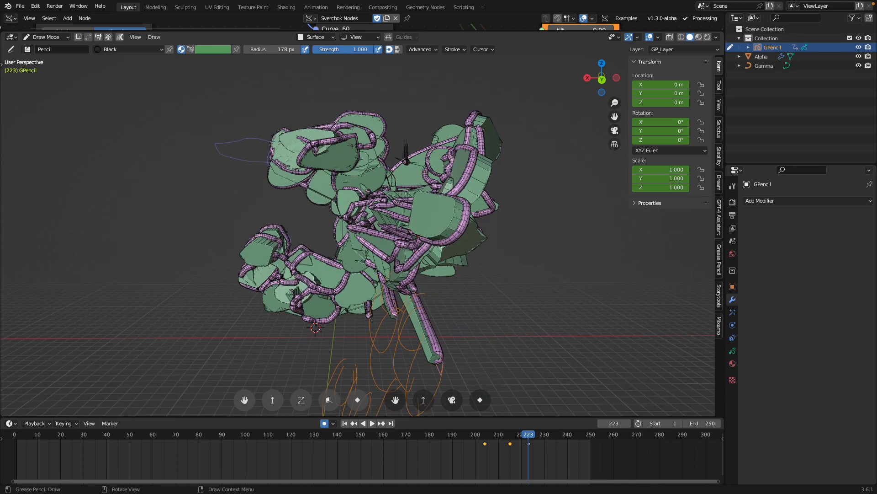
pyautogui.moveTo(247, 181); pyautogui.dragTo(274, 185)
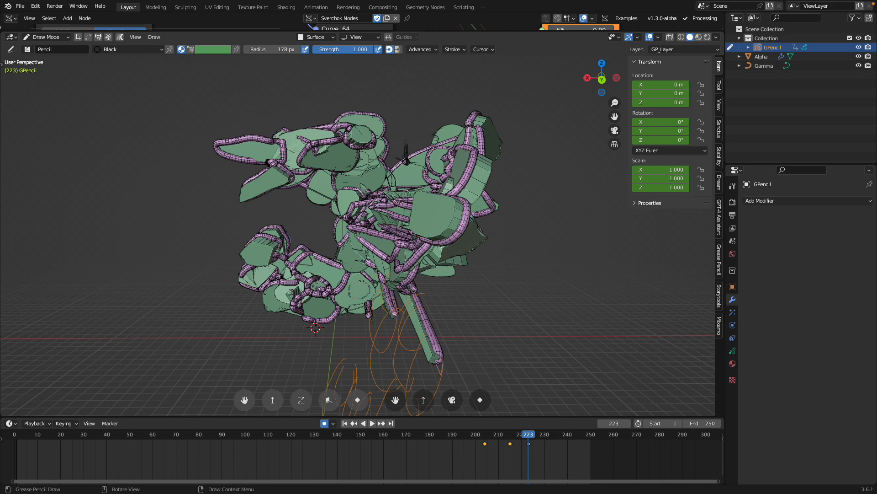
pyautogui.moveTo(358, 275); pyautogui.dragTo(373, 277, button='middle')
pyautogui.moveTo(329, 193); pyautogui.dragTo(351, 175)
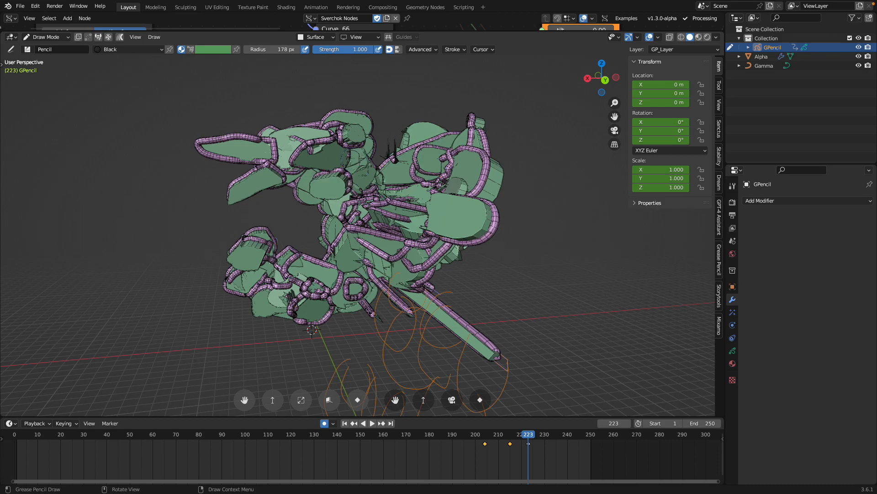
# Step: Enlarge the node editor and examine the Sverchok node tree from the Evaluate Curve node to the Mesh Viewer
pyautogui.moveTo(394, 159); pyautogui.dragTo(412, 171, button='middle')
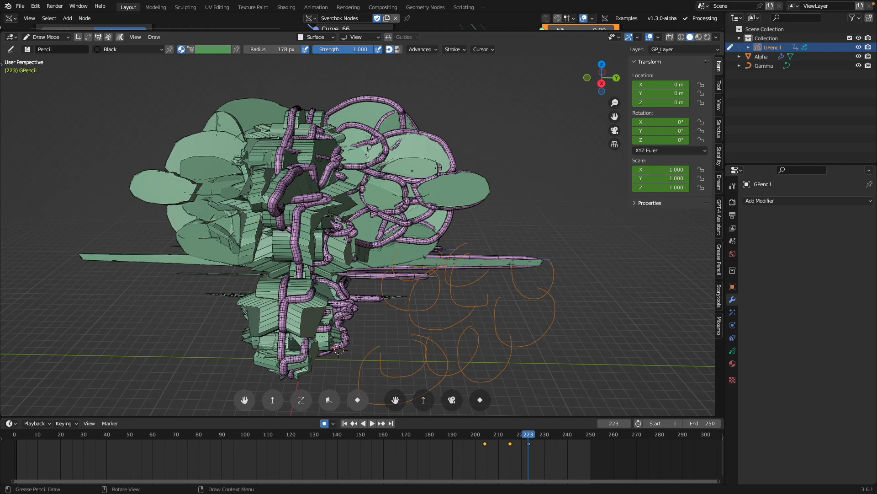
pyautogui.moveTo(467, 30); pyautogui.dragTo(471, 247)
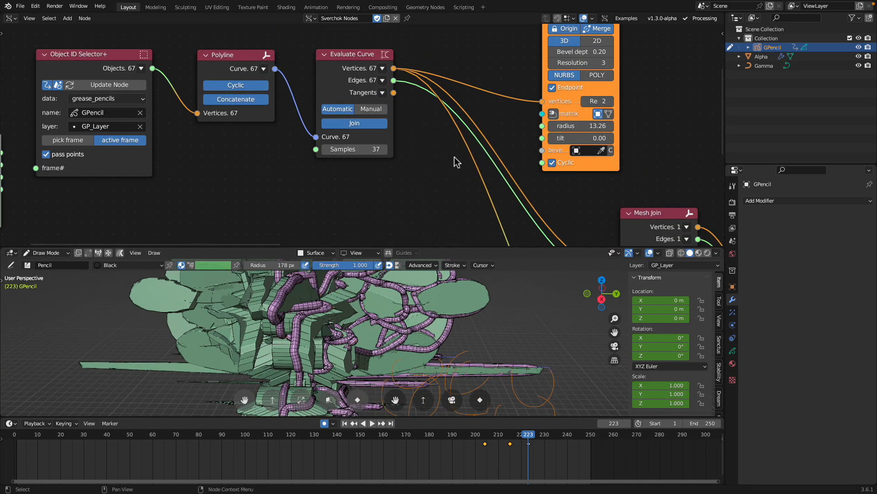
pyautogui.scroll(-2, 480, 132)
pyautogui.scroll(-7, 480, 128)
pyautogui.moveTo(564, 118); pyautogui.dragTo(326, 84, button='middle')
pyautogui.scroll(-5, 377, 111)
pyautogui.moveTo(635, 124); pyautogui.dragTo(542, 145, button='middle')
pyautogui.scroll(6, 543, 145)
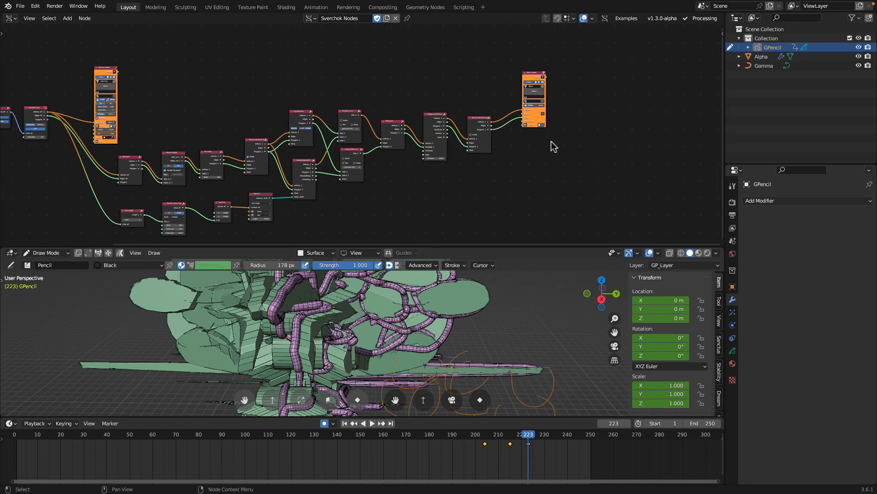
pyautogui.scroll(1, 579, 94)
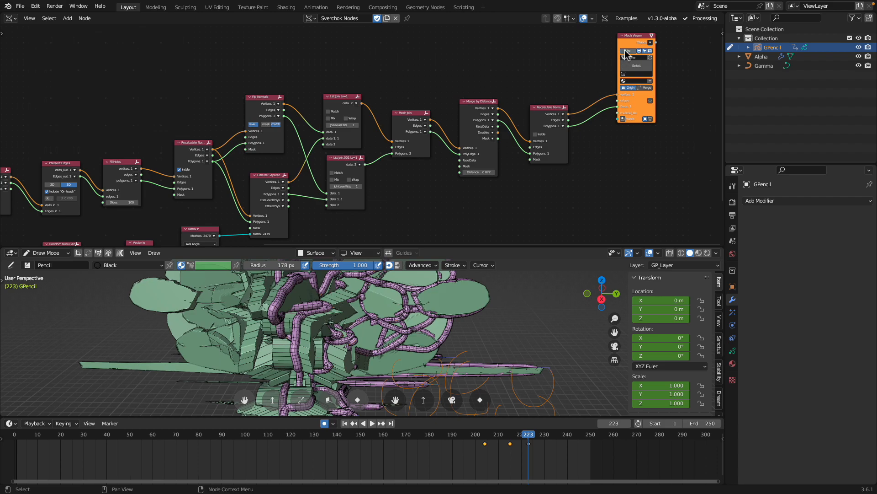
pyautogui.scroll(-4, 432, 139)
pyautogui.moveTo(144, 118); pyautogui.dragTo(335, 117, button='middle')
pyautogui.scroll(4, 306, 129)
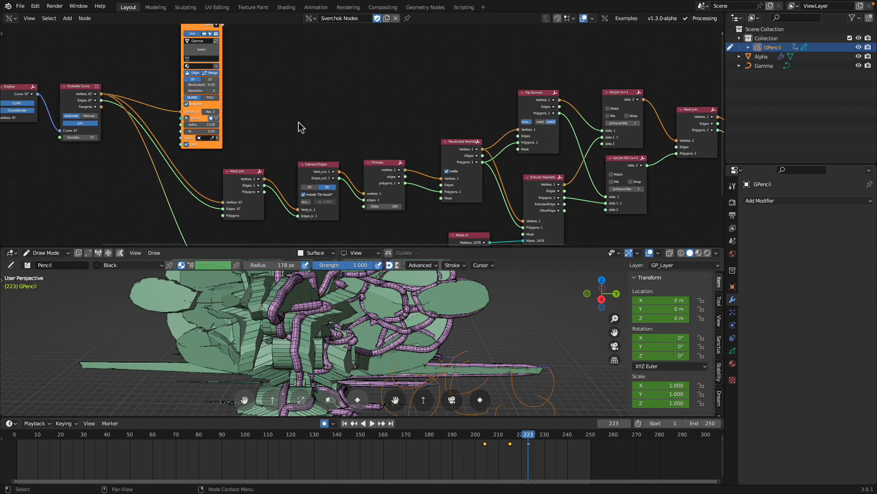
# Step: Move the Polyline Viewer node up level with the Evaluate Curve output and disable its Endpoint option
pyautogui.scroll(2, 306, 128)
pyautogui.moveTo(223, 43); pyautogui.dragTo(371, 105, button='middle')
pyautogui.moveTo(346, 76); pyautogui.dragTo(347, 59)
pyautogui.scroll(2, 346, 96)
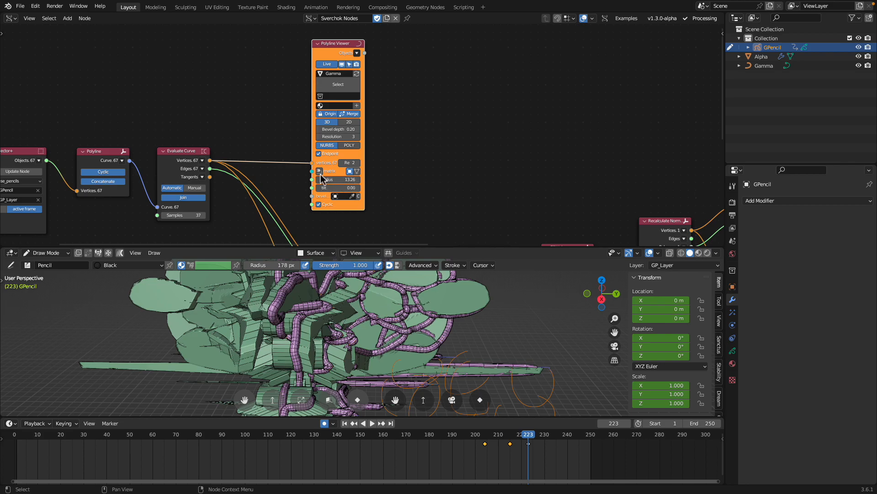
pyautogui.scroll(1, 323, 178)
pyautogui.click(312, 157)
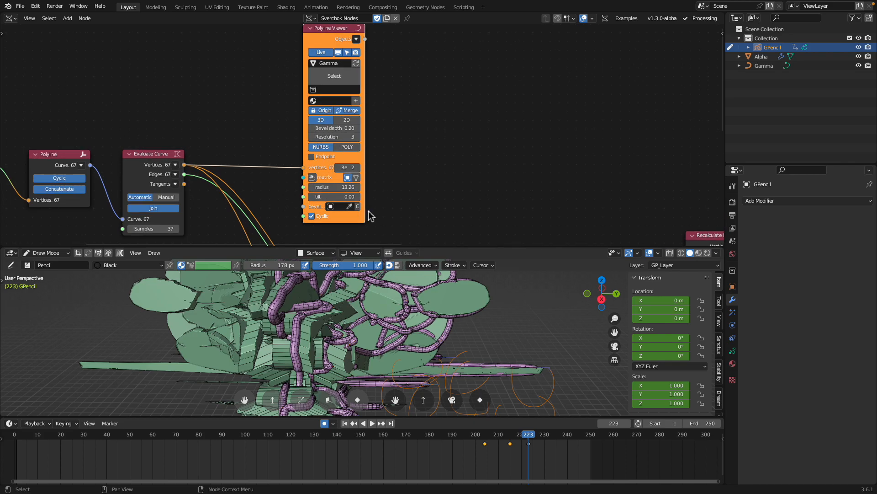
# Step: Enlarge the 3D viewport and draw thin strokes reaching outward from the wing's outer edge
pyautogui.moveTo(372, 247); pyautogui.dragTo(376, 116)
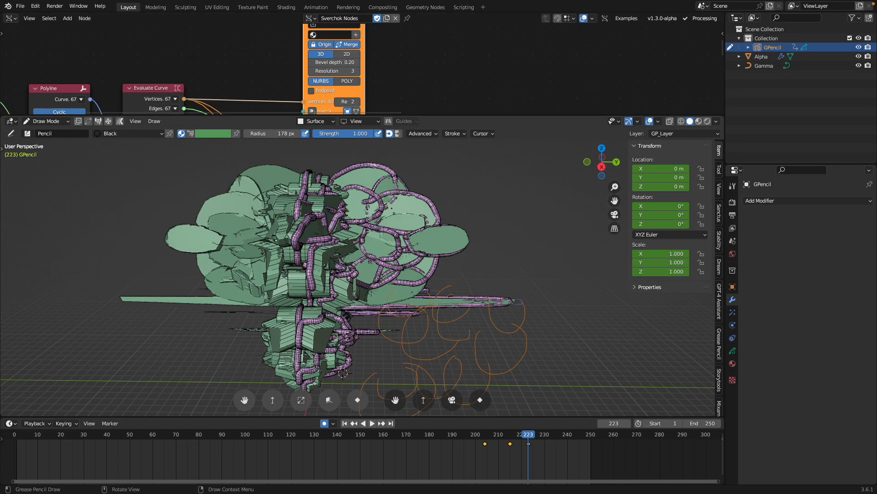
pyautogui.moveTo(441, 223); pyautogui.dragTo(495, 233)
# Step: Turn off Cyclic on the Polyline and Polyline Viewer nodes, drawing thin outward strokes on the wing to test open curves
pyautogui.moveTo(398, 115); pyautogui.dragTo(401, 187)
pyautogui.moveTo(403, 142); pyautogui.dragTo(421, 90, button='middle')
pyautogui.moveTo(289, 126); pyautogui.dragTo(399, 132, button='middle')
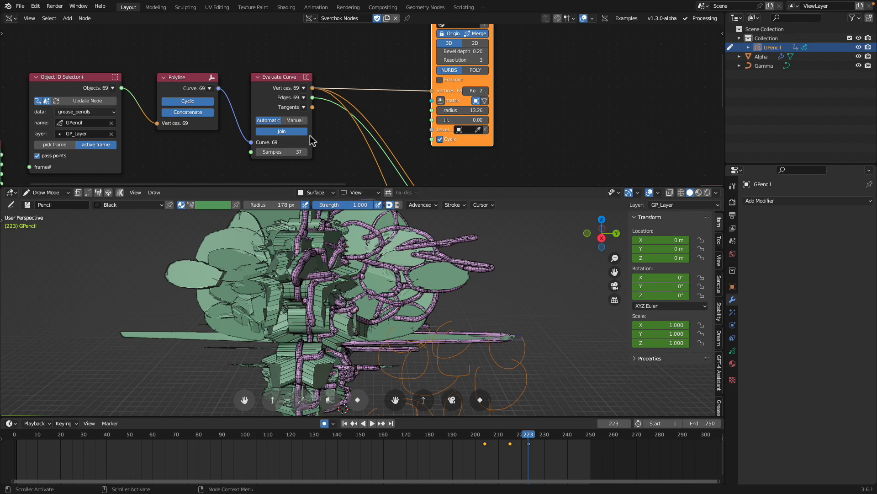
pyautogui.click(197, 101)
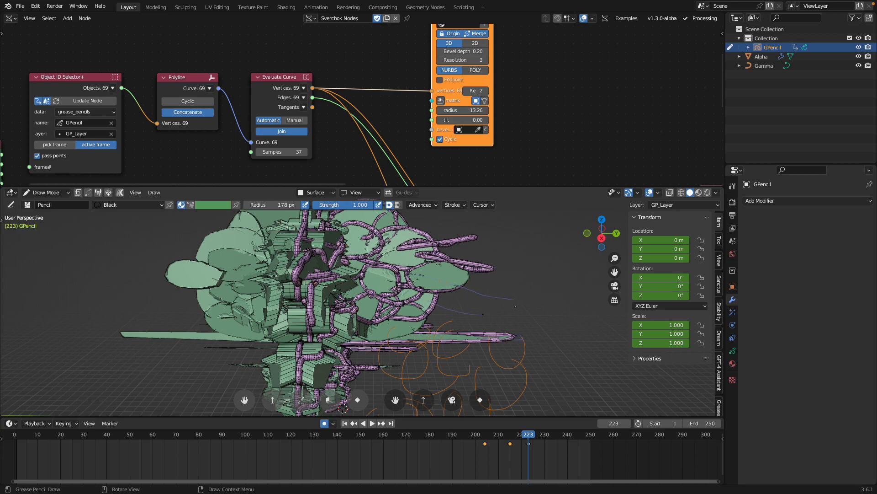
pyautogui.keyDown('shift'); pyautogui.moveTo(436, 269); pyautogui.dragTo(443, 311, button='middle'); pyautogui.keyUp('shift')
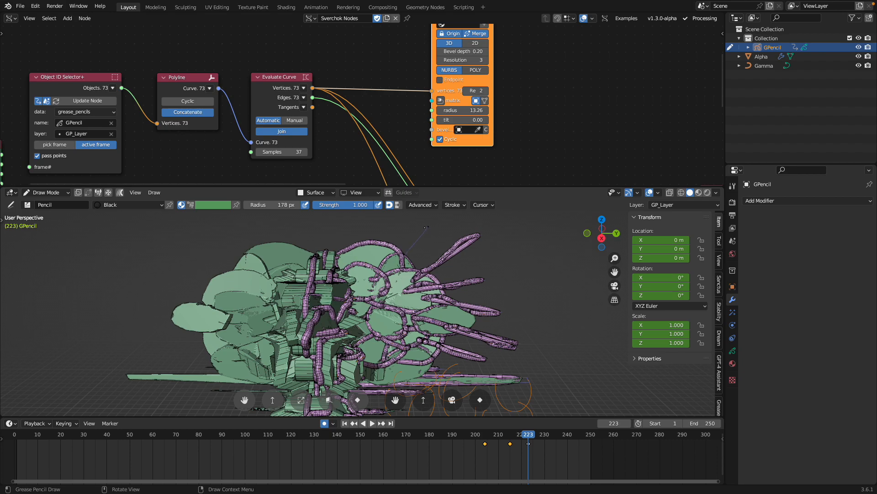
pyautogui.click(440, 139)
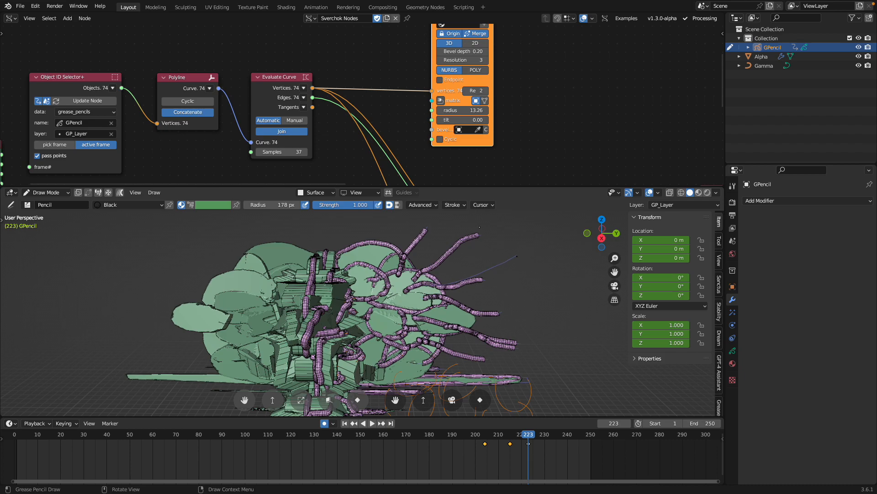
# Step: Draw more thin open tendril strokes radiating outward from the wing's upper and outer edges
pyautogui.moveTo(425, 187); pyautogui.dragTo(425, 114)
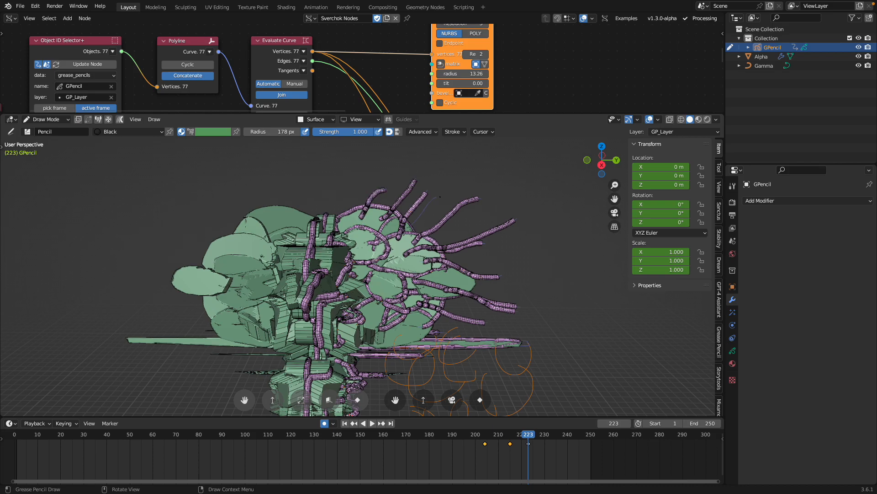
pyautogui.moveTo(440, 197); pyautogui.dragTo(413, 191, button='middle')
pyautogui.moveTo(408, 251); pyautogui.dragTo(492, 241)
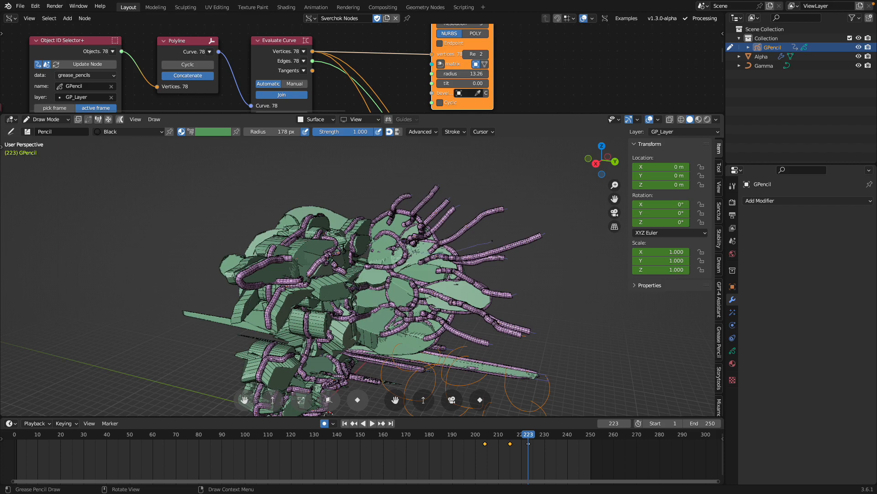
# Step: Draw more thin open strokes across the wing, including tendrils in the gaps along its outer edge
pyautogui.moveTo(436, 274); pyautogui.dragTo(516, 272)
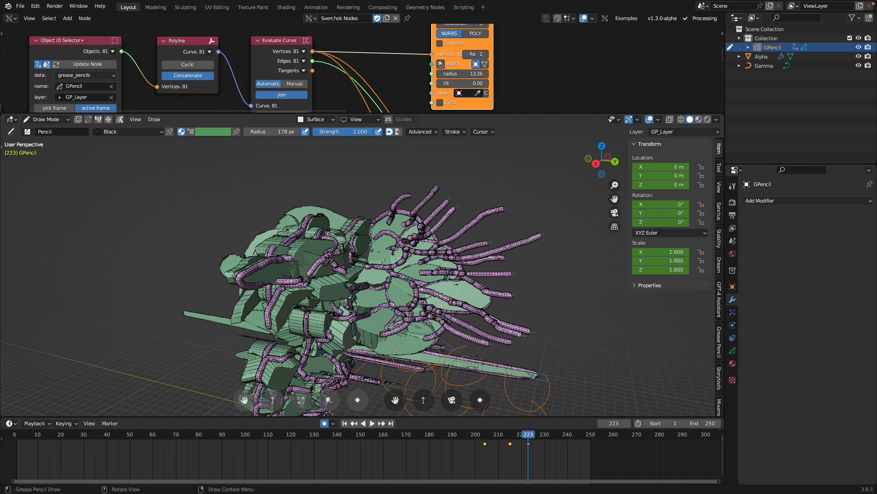
pyautogui.moveTo(328, 413)
pyautogui.mouseDown(button='middle')
pyautogui.moveTo(320, 401)
pyautogui.moveTo(521, 404)
pyautogui.mouseUp(button='middle')
pyautogui.scroll(6, 311, 275)
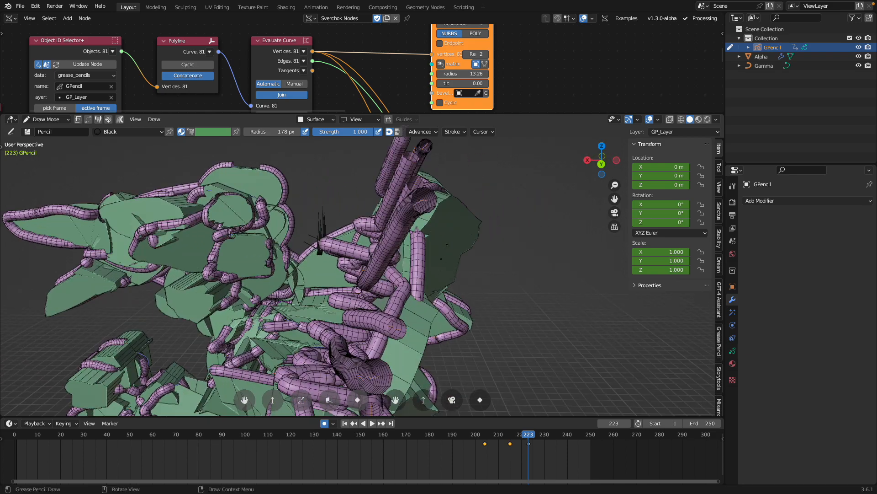
pyautogui.scroll(2, 449, 234)
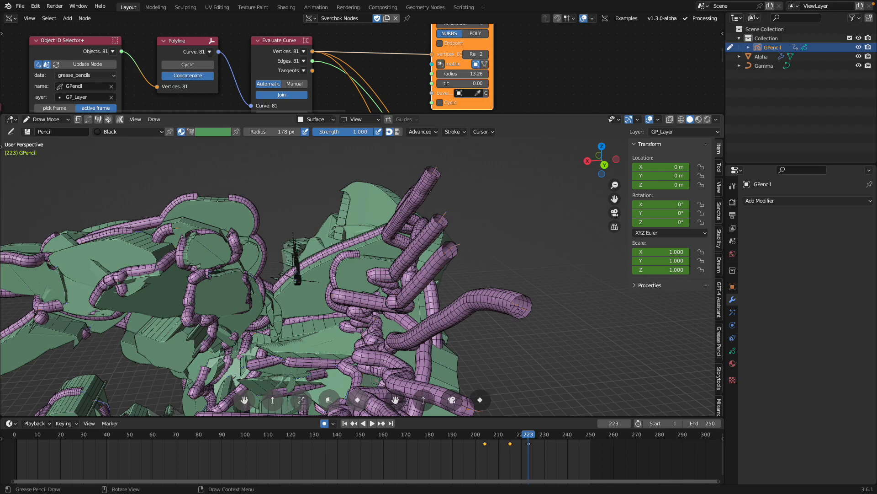
# Step: Set the Polyline Viewer node to POLY with resolution 1, bevel depth 0.25 and radius 14.37
pyautogui.moveTo(502, 114); pyautogui.dragTo(501, 251)
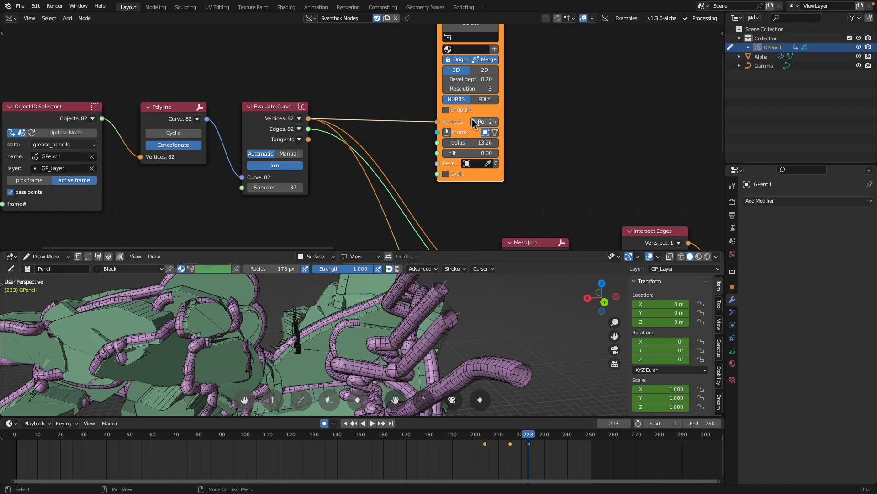
pyautogui.click(482, 100)
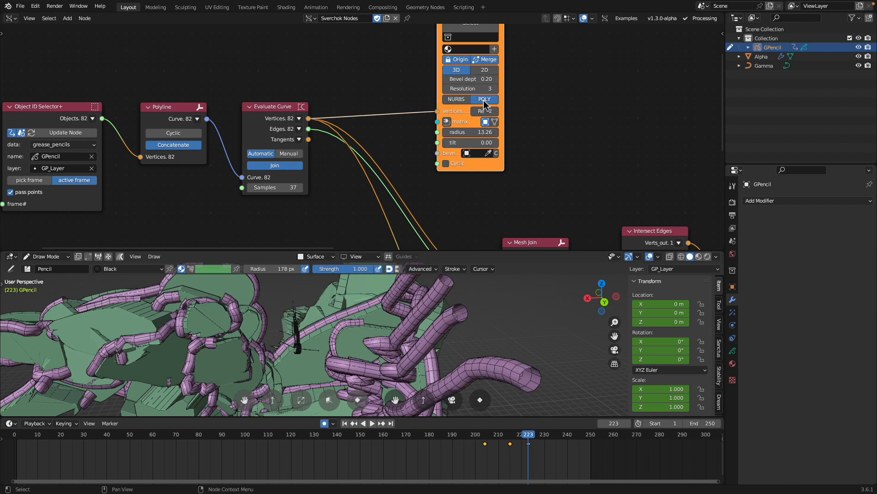
pyautogui.click(471, 88)
pyautogui.write('1')
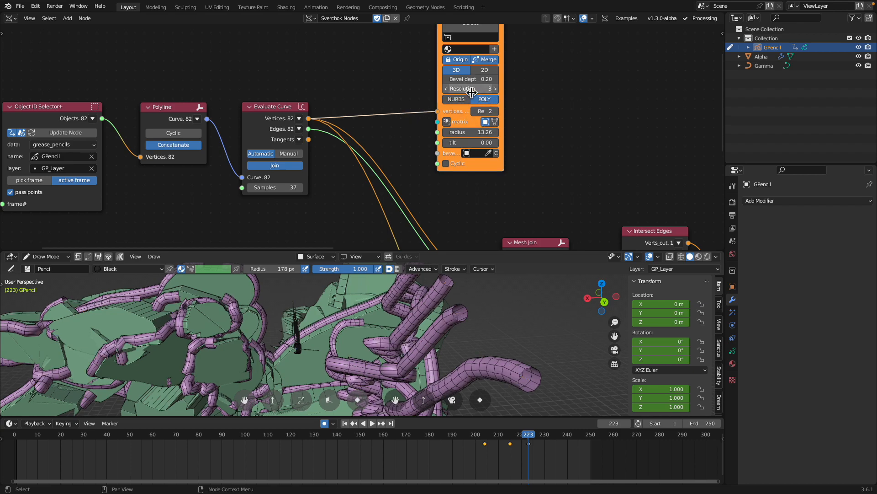
pyautogui.press('Return')
pyautogui.moveTo(493, 81)
pyautogui.keyDown('shift'); pyautogui.mouseDown()
pyautogui.moveTo(540, 81)
pyautogui.moveTo(478, 81)
pyautogui.moveTo(510, 80)
pyautogui.mouseUp(); pyautogui.keyUp('shift')
pyautogui.moveTo(487, 132)
pyautogui.keyDown('shift'); pyautogui.mouseDown()
pyautogui.moveTo(526, 132)
pyautogui.moveTo(494, 132)
pyautogui.mouseUp(); pyautogui.keyUp('shift')
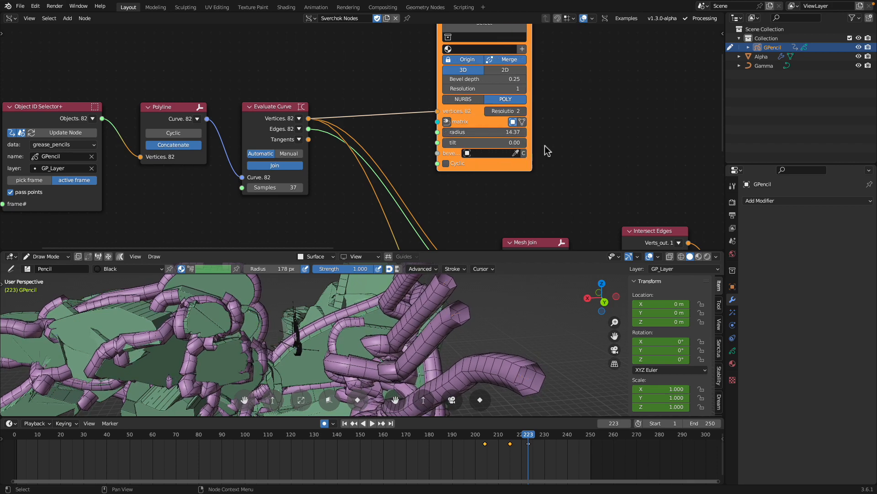
pyautogui.moveTo(544, 149); pyautogui.dragTo(530, 194, button='middle')
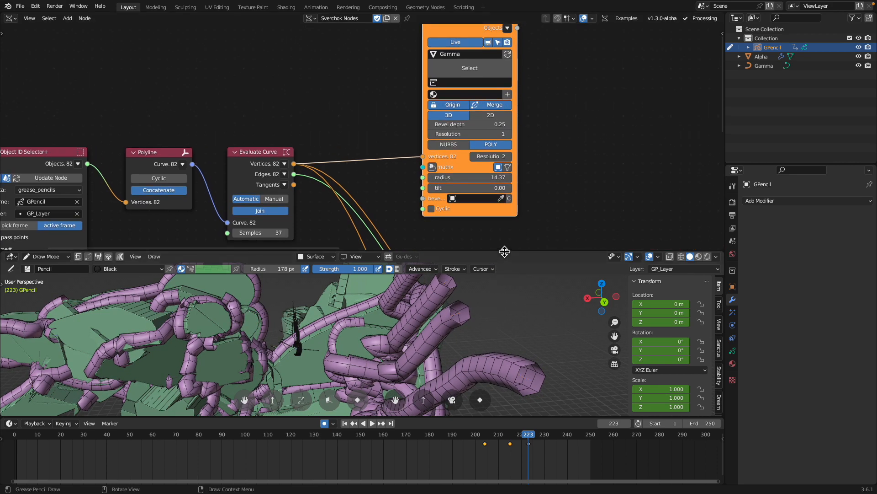
# Step: Enlarge the 3D viewport and draw additional open strokes over the creature's wing, head and body
pyautogui.moveTo(505, 251); pyautogui.dragTo(505, 150)
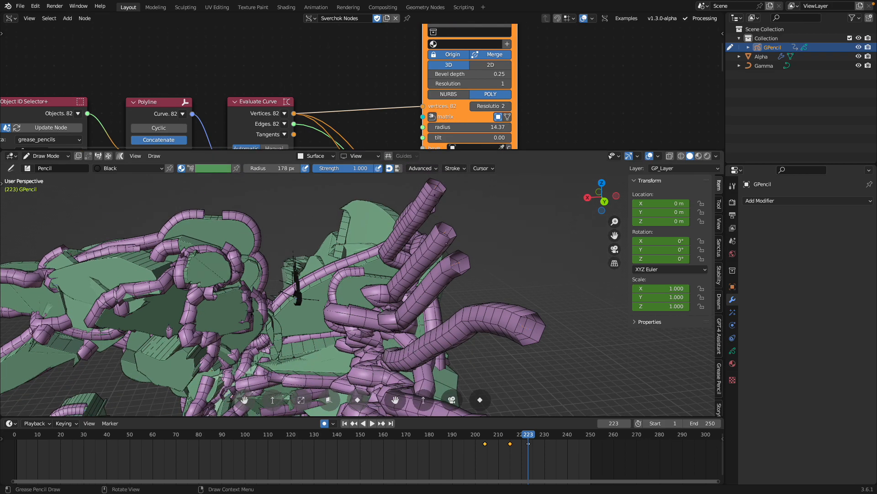
pyautogui.scroll(-6, 498, 256)
pyautogui.moveTo(498, 256); pyautogui.dragTo(566, 257, button='middle')
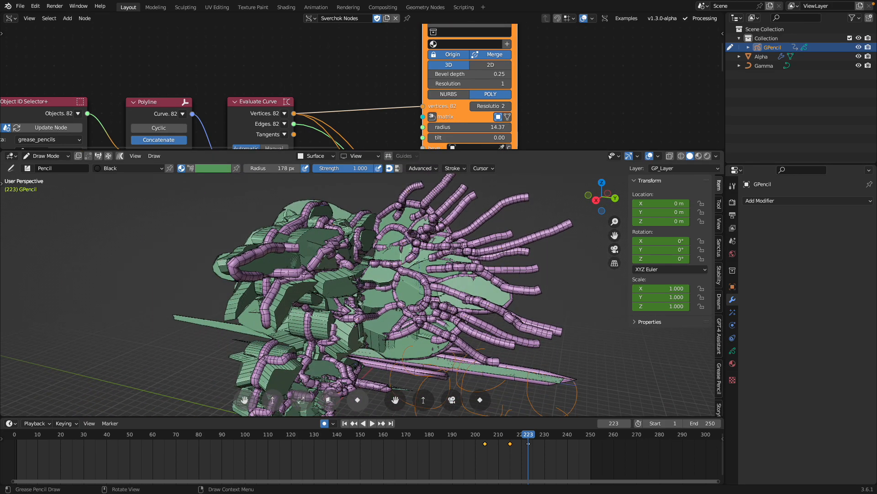
pyautogui.moveTo(420, 285); pyautogui.dragTo(442, 271, button='middle')
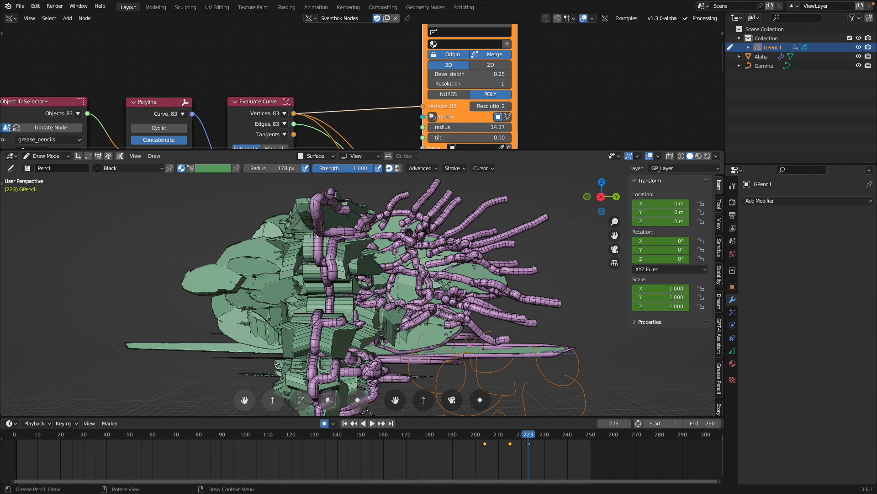
pyautogui.moveTo(366, 412); pyautogui.dragTo(284, 405, button='middle')
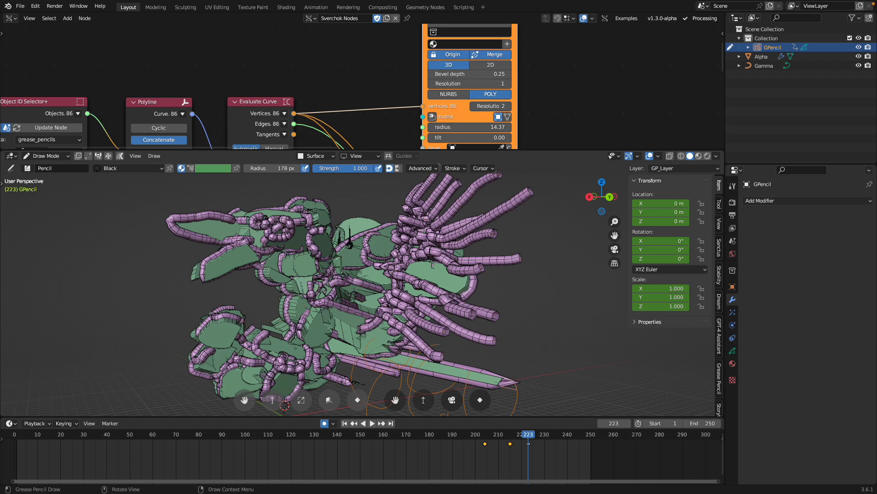
pyautogui.moveTo(285, 405); pyautogui.dragTo(305, 412, button='middle')
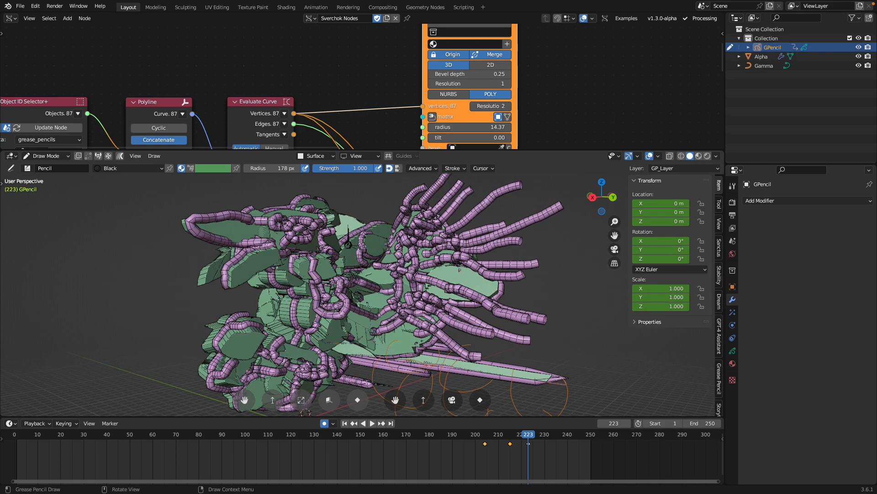
pyautogui.moveTo(306, 413); pyautogui.dragTo(350, 413, button='middle')
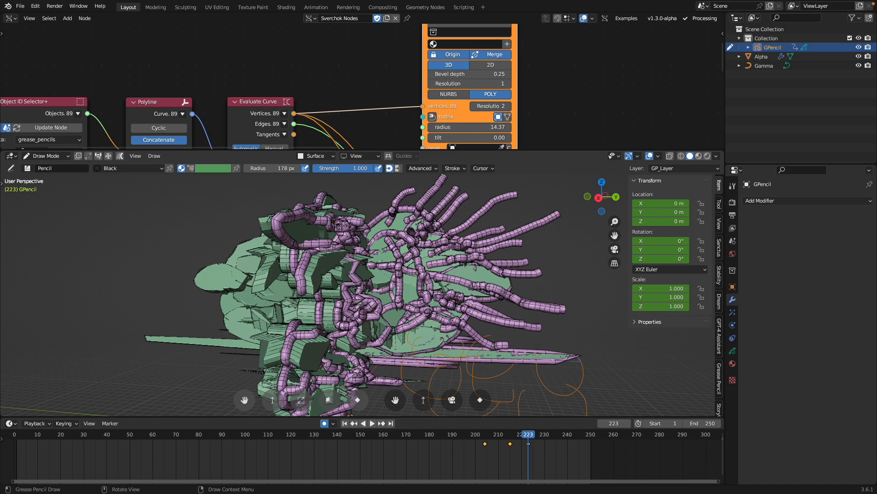
# Step: Leave Draw Mode, select the Gamma curve object and select all its control points in Edit Mode, returning to Object Mode
pyautogui.click(59, 156)
pyautogui.click(57, 177)
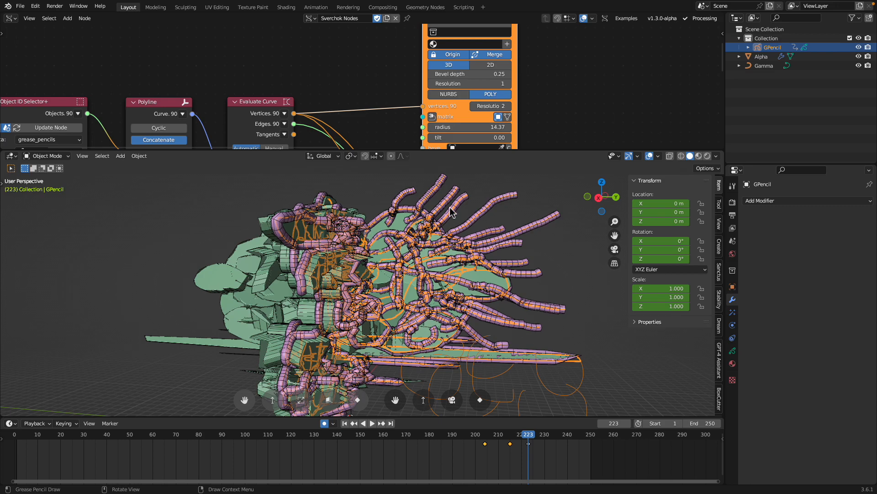
pyautogui.scroll(-2, 450, 212)
pyautogui.moveTo(493, 150); pyautogui.dragTo(507, 108)
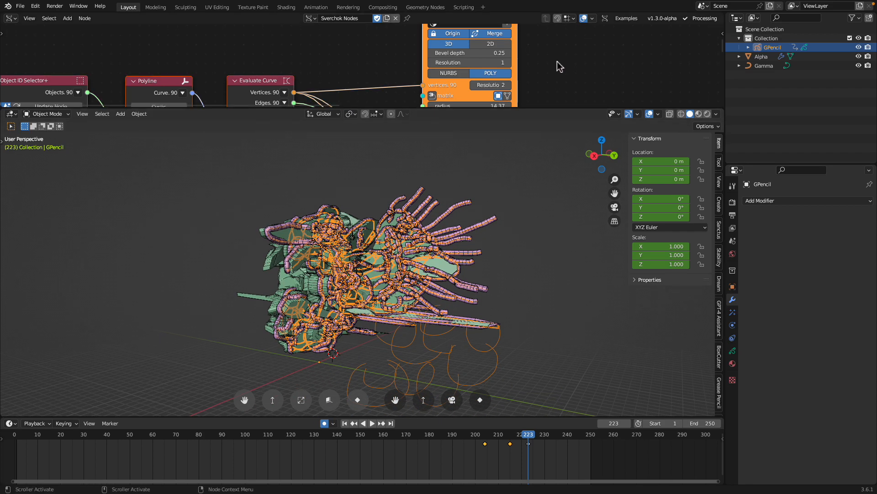
pyautogui.click(463, 207)
pyautogui.moveTo(462, 207); pyautogui.dragTo(417, 263, button='middle')
pyautogui.press('Tab')
pyautogui.press('a')
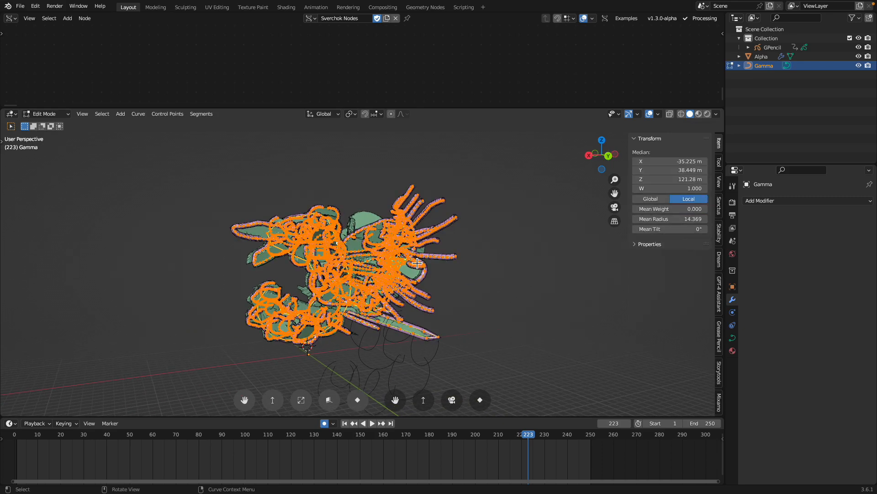
pyautogui.press('Tab')
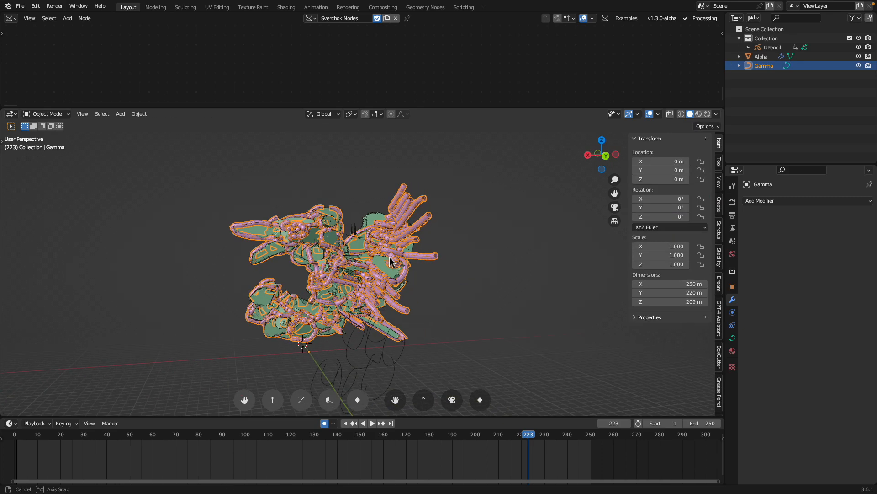
# Step: Save the project as a new version named fill_hole_failed_008.blend on the Desktop
pyautogui.click(21, 6)
pyautogui.click(42, 85)
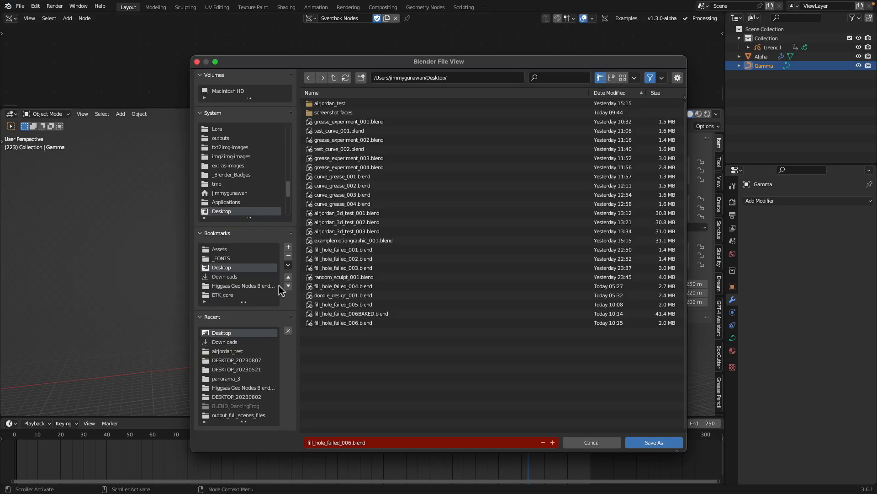
pyautogui.click(555, 442)
pyautogui.click(554, 442)
pyautogui.click(640, 442)
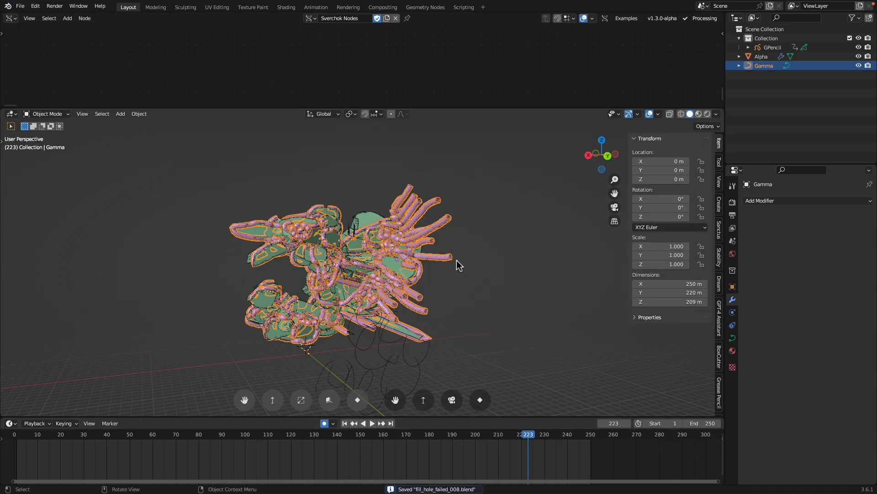
# Step: Examine Gamma's control points up close in Edit Mode and its tube tendrils in Object Mode
pyautogui.press('Tab')
pyautogui.scroll(3, 457, 238)
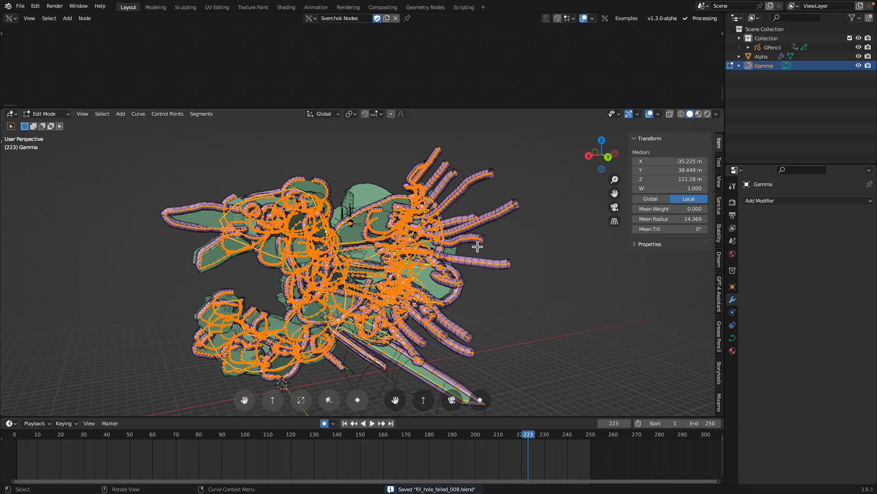
pyautogui.hotkey('alt', 'a')
pyautogui.press('a')
pyautogui.moveTo(509, 227); pyautogui.dragTo(482, 234, button='middle')
pyautogui.scroll(4, 482, 234)
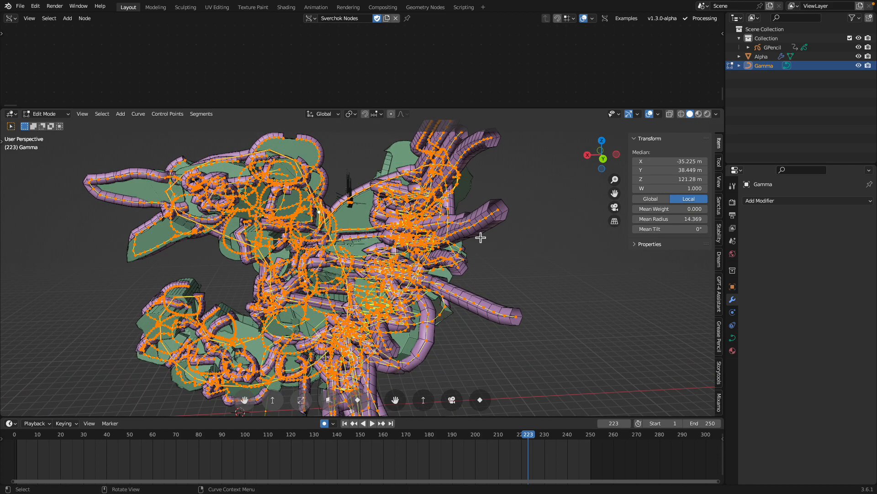
pyautogui.press('Tab')
pyautogui.moveTo(489, 238); pyautogui.dragTo(567, 192, button='middle')
pyautogui.scroll(-4, 456, 217)
pyautogui.scroll(2, 429, 234)
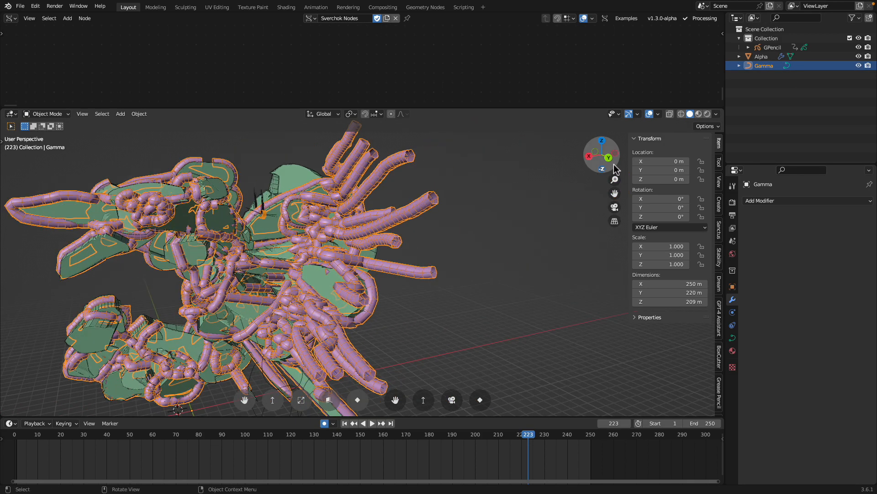
pyautogui.scroll(1, 419, 206)
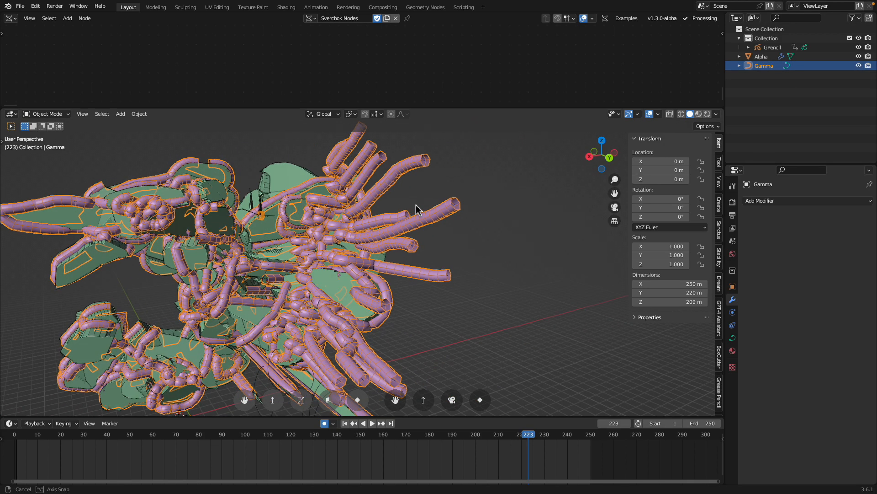
# Step: Convert the Gamma curve to a mesh and check its geometry in Edit Mode
pyautogui.rightClick(476, 212)
pyautogui.moveTo(475, 240)
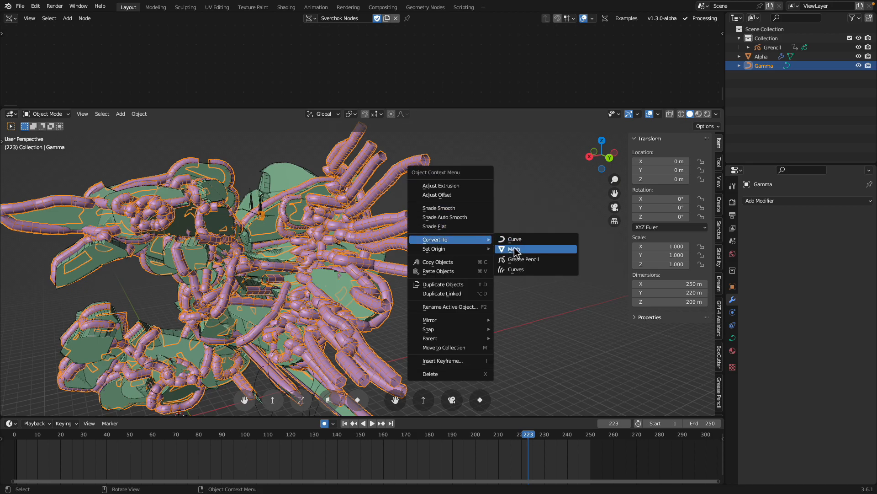
pyautogui.click(513, 250)
pyautogui.press('Tab')
pyautogui.press('Tab')
pyautogui.moveTo(478, 234); pyautogui.dragTo(474, 196, button='middle')
pyautogui.scroll(-3, 479, 227)
# Step: Add a Mirror modifier to Gamma, mirroring and bisecting on the Y axis only
pyautogui.click(752, 201)
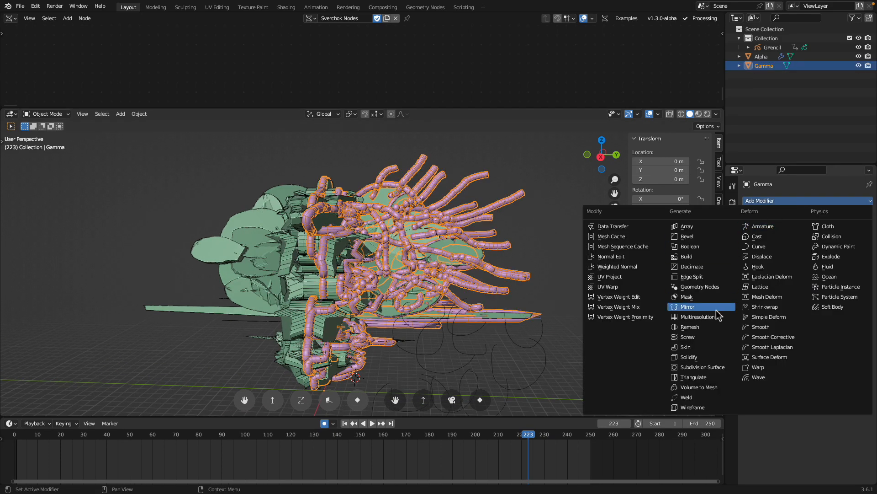
pyautogui.click(712, 307)
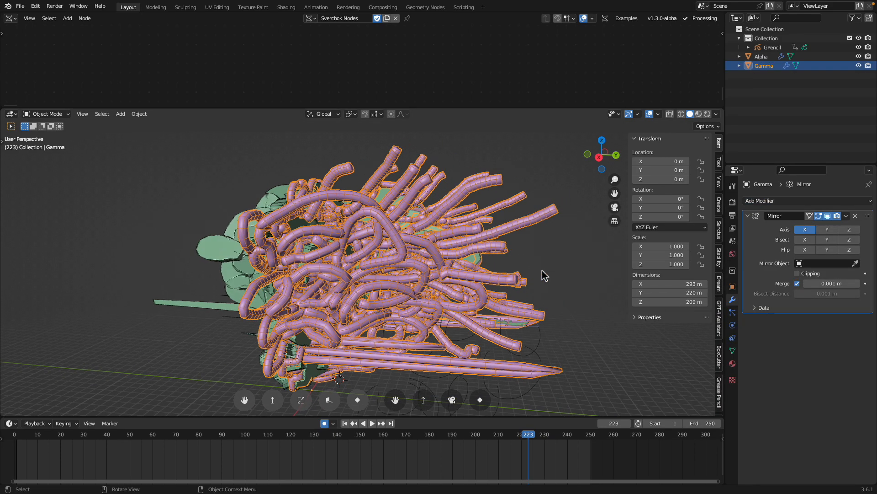
pyautogui.click(826, 230)
pyautogui.click(808, 232)
pyautogui.click(823, 239)
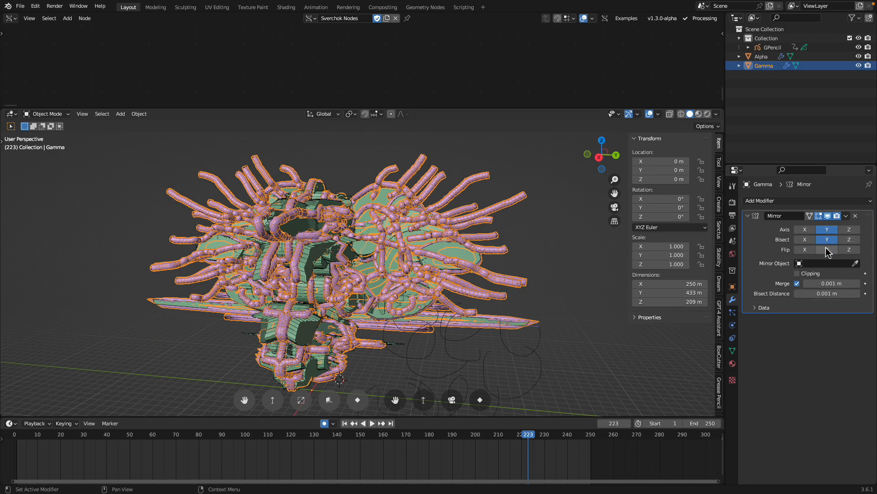
pyautogui.click(827, 250)
pyautogui.click(826, 250)
# Step: Add Alpha to the selection, convert both mirrored objects to mesh and join them into Alpha
pyautogui.moveTo(499, 237)
pyautogui.mouseDown(button='middle')
pyautogui.moveTo(527, 236)
pyautogui.moveTo(515, 237)
pyautogui.mouseUp(button='middle')
pyautogui.keyDown('shift'); pyautogui.click(451, 240); pyautogui.keyUp('shift')
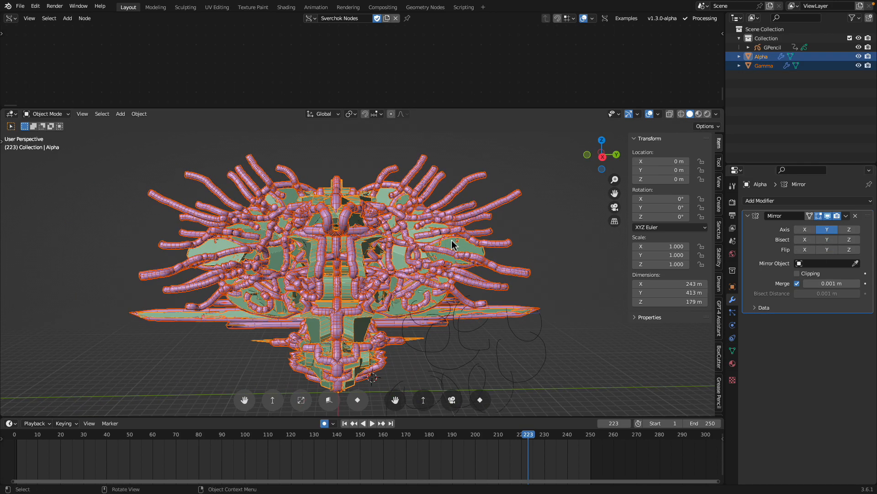
pyautogui.moveTo(450, 242); pyautogui.dragTo(444, 248, button='middle')
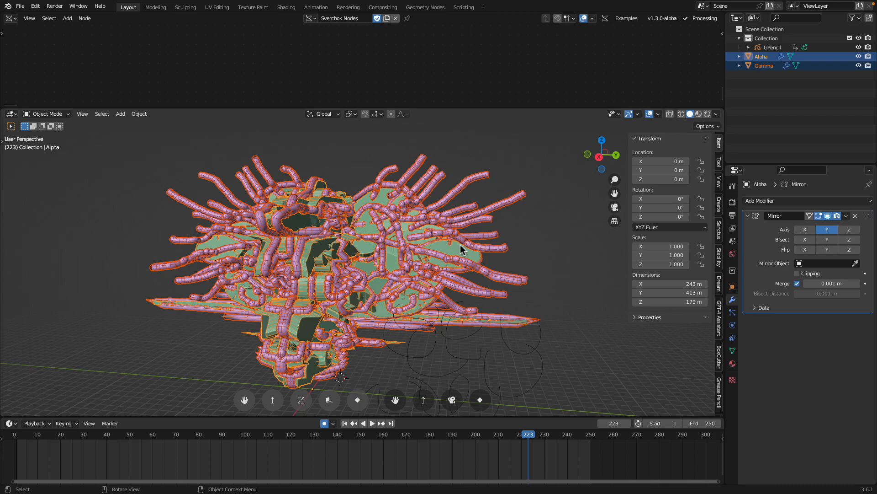
pyautogui.rightClick(460, 249)
pyautogui.moveTo(459, 244)
pyautogui.click(501, 253)
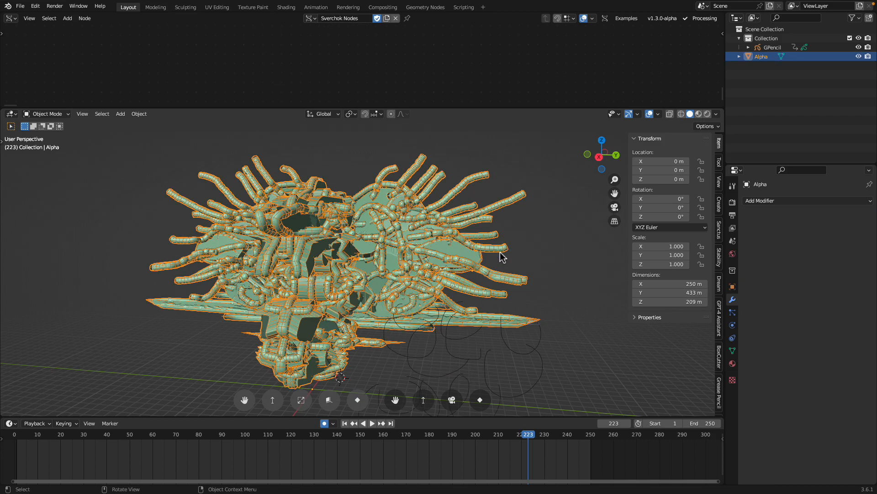
pyautogui.moveTo(481, 249); pyautogui.dragTo(498, 247, button='middle')
# Step: Add a voxel Remesh modifier to the joined Alpha mesh with a voxel size of 2 m
pyautogui.click(761, 201)
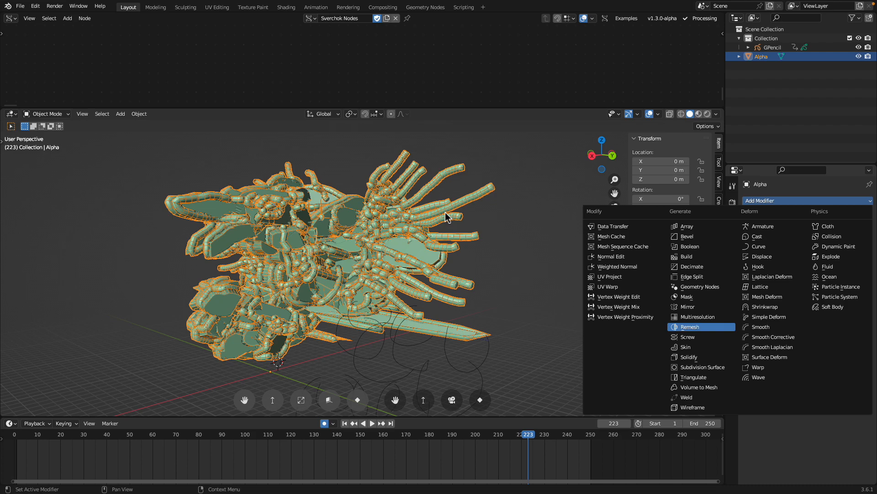
pyautogui.press('Return')
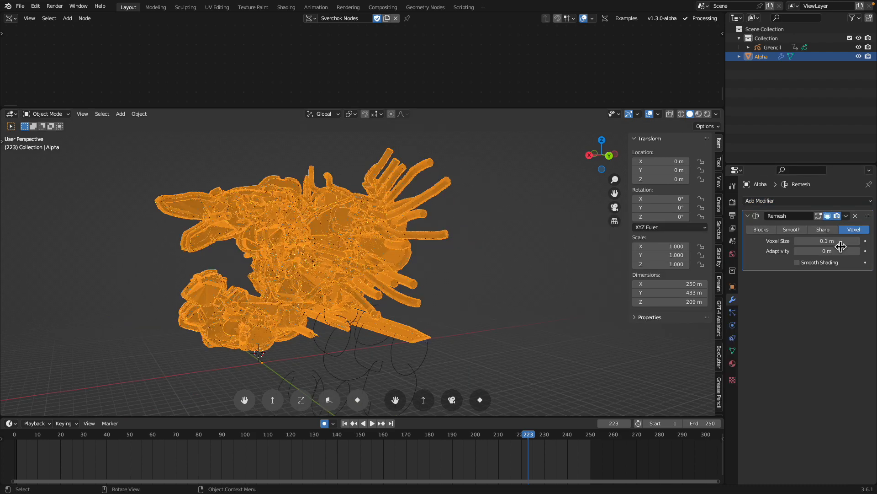
pyautogui.click(828, 241)
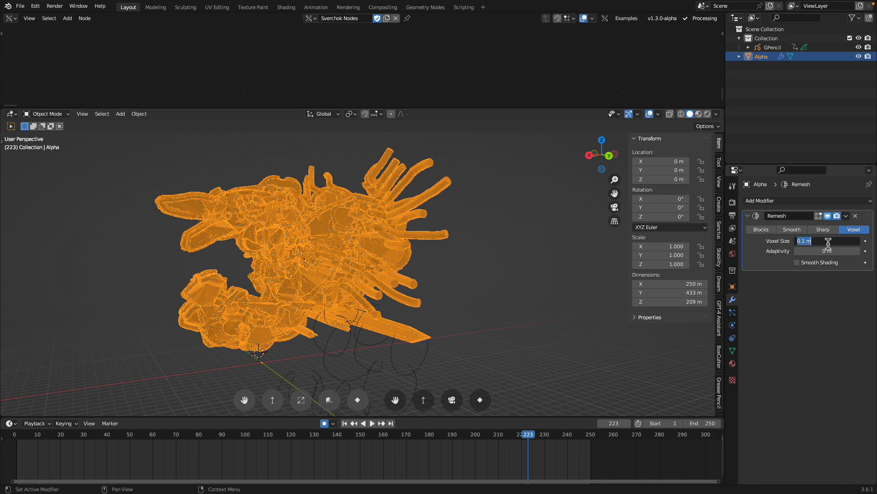
pyautogui.write('2')
pyautogui.press('Return')
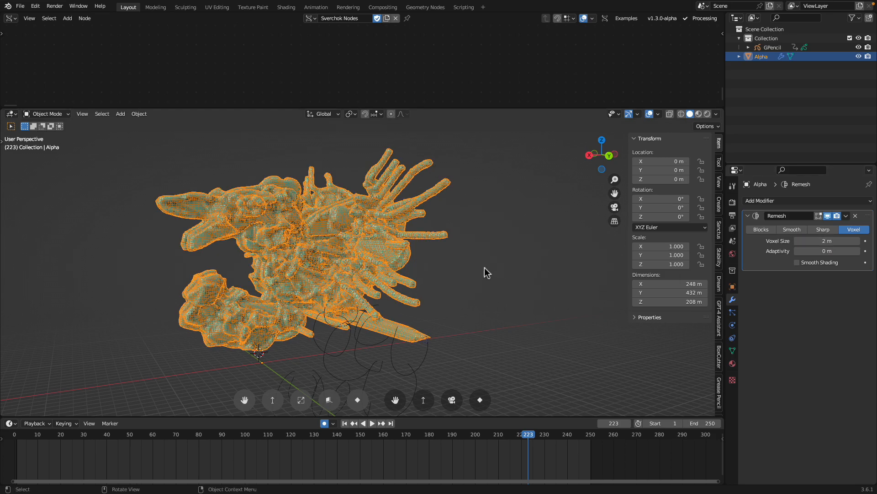
# Step: Turn off the wireframe overlay, save the file and reselect the remeshed Alpha object
pyautogui.moveTo(486, 270); pyautogui.dragTo(525, 270, button='middle')
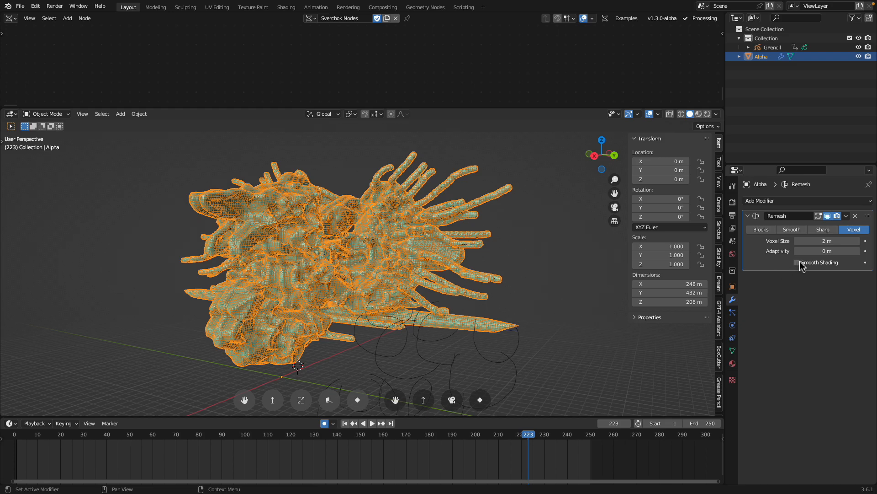
pyautogui.click(846, 216)
pyautogui.moveTo(380, 274); pyautogui.dragTo(401, 277, button='middle')
pyautogui.click(491, 255)
pyautogui.moveTo(494, 257); pyautogui.dragTo(351, 236, button='middle')
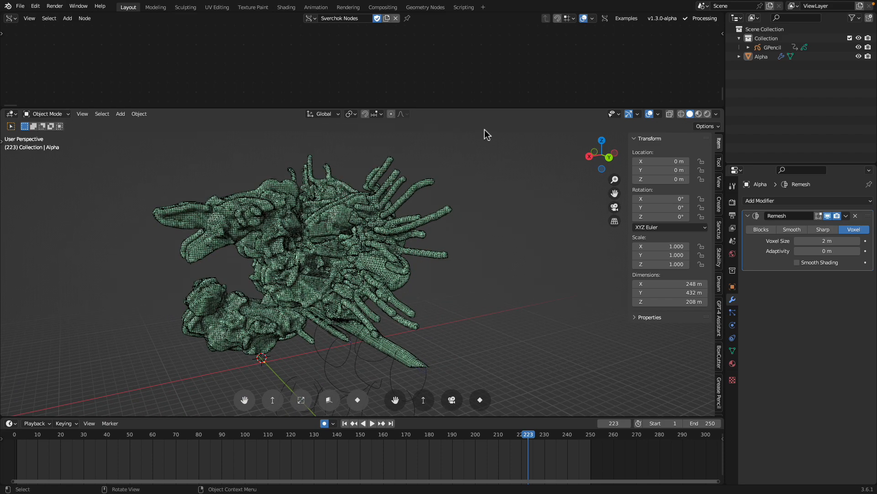
pyautogui.click(659, 115)
pyautogui.click(601, 269)
pyautogui.moveTo(394, 247); pyautogui.dragTo(335, 215, button='middle')
pyautogui.hotkey('ctrl', 's')
pyautogui.click(416, 242)
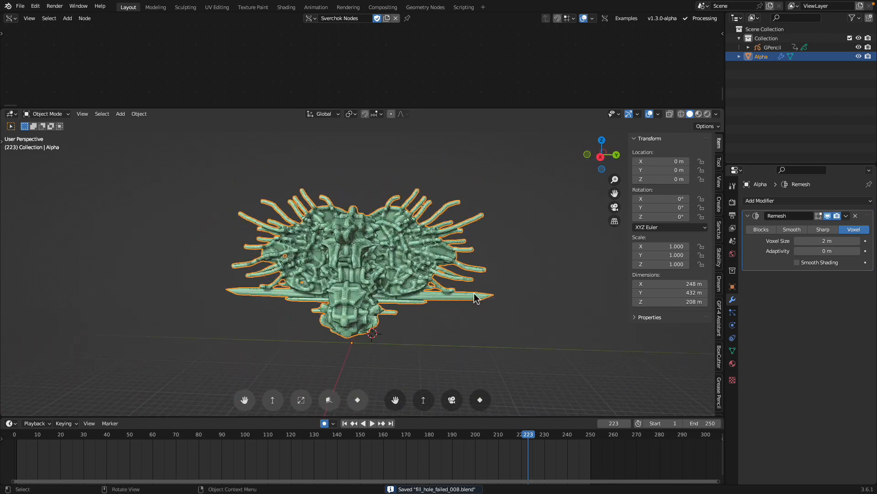
# Step: Switch Alpha to Sculpt Mode, show the sculpt tools with their names and bring the Cloth Filter into view
pyautogui.moveTo(160, 158); pyautogui.dragTo(186, 176, button='middle')
pyautogui.click(45, 114)
pyautogui.click(40, 143)
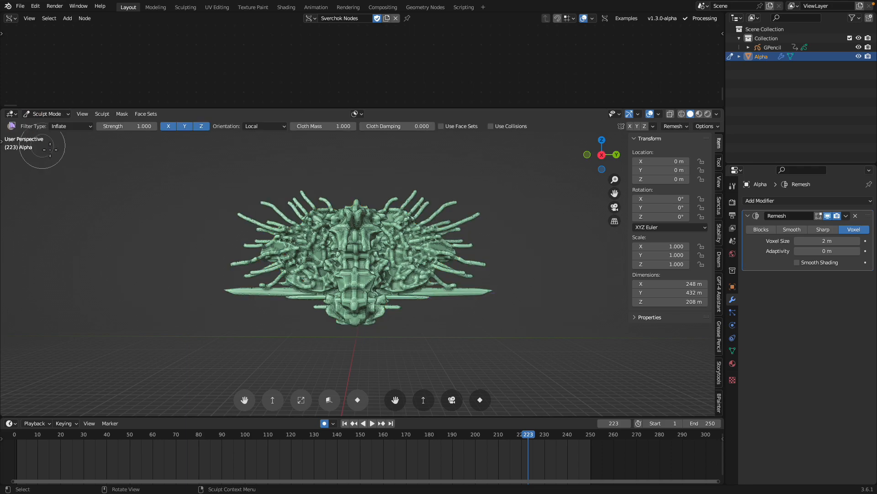
pyautogui.press('n')
pyautogui.press('n')
pyautogui.press('t')
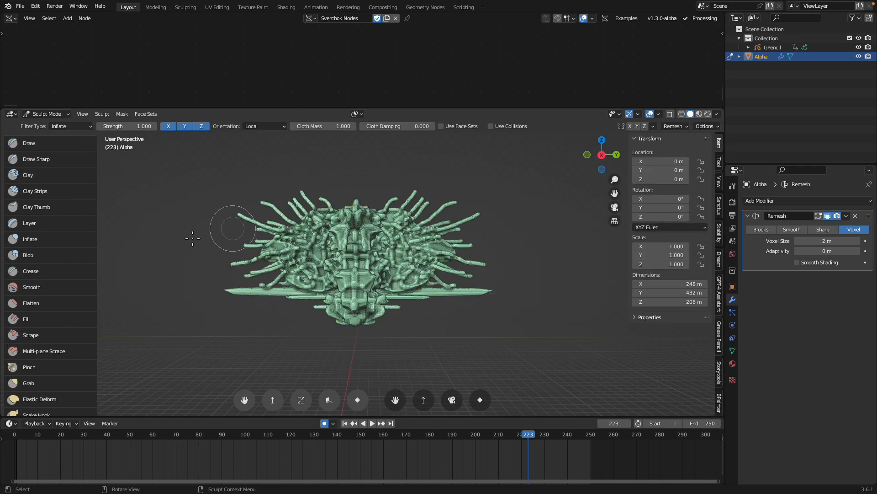
pyautogui.moveTo(94, 223)
pyautogui.mouseDown()
pyautogui.moveTo(150, 233)
pyautogui.moveTo(116, 225)
pyautogui.mouseUp()
pyautogui.scroll(-4, 84, 310)
pyautogui.scroll(-18, 82, 316)
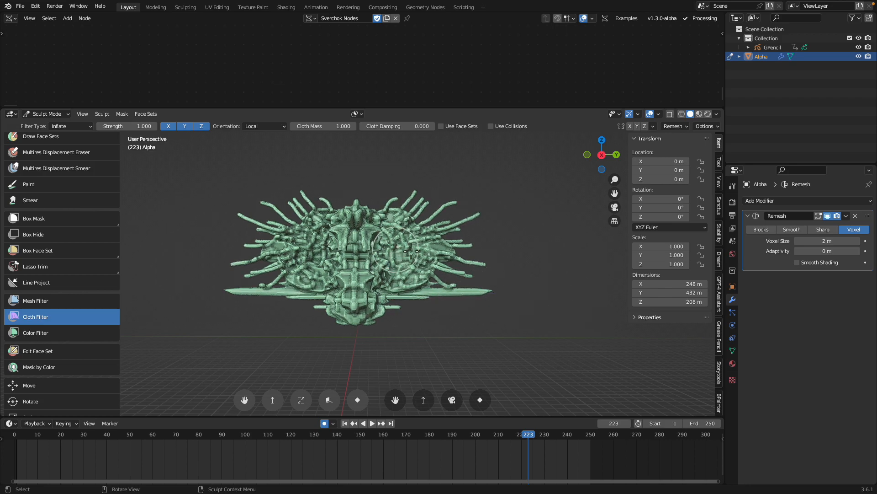
# Step: Return Alpha to Object Mode and convert it to a mesh so the Remesh modifier is baked in
pyautogui.click(846, 216)
pyautogui.scroll(1, 466, 235)
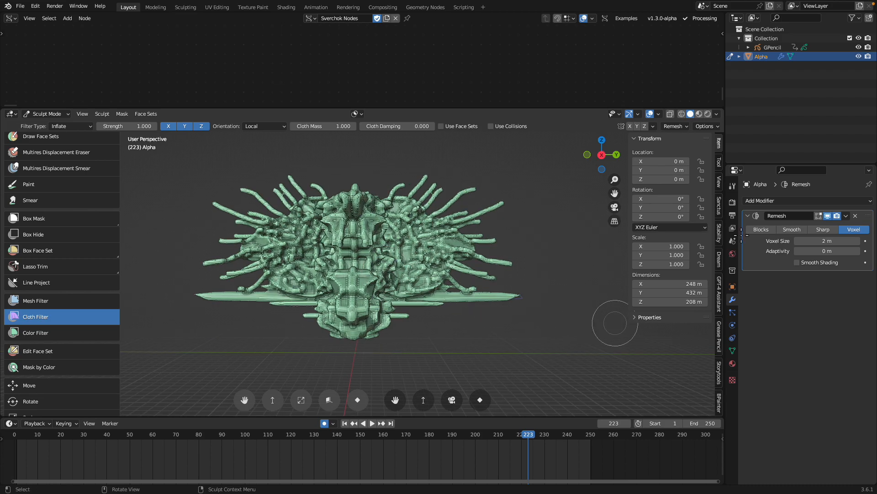
pyautogui.click(46, 114)
pyautogui.click(44, 122)
pyautogui.click(845, 217)
pyautogui.click(806, 226)
pyautogui.moveTo(435, 255); pyautogui.dragTo(415, 257, button='middle')
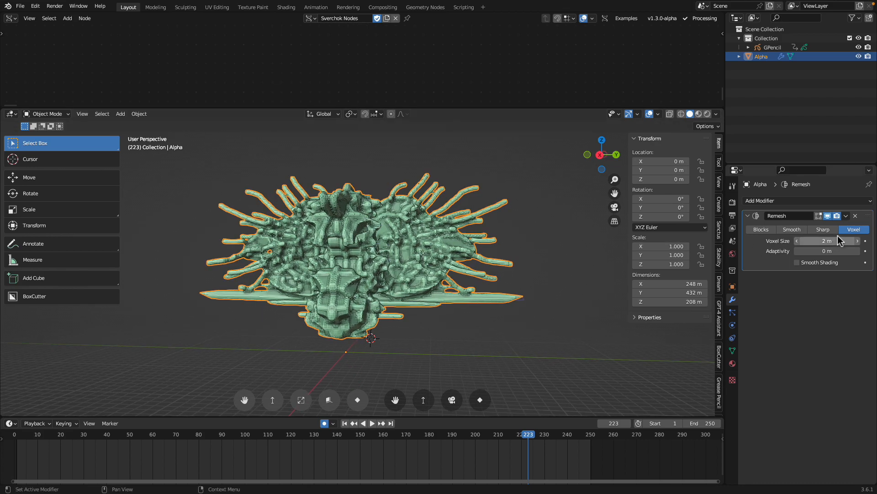
pyautogui.rightClick(460, 247)
pyautogui.moveTo(460, 251)
pyautogui.click(521, 255)
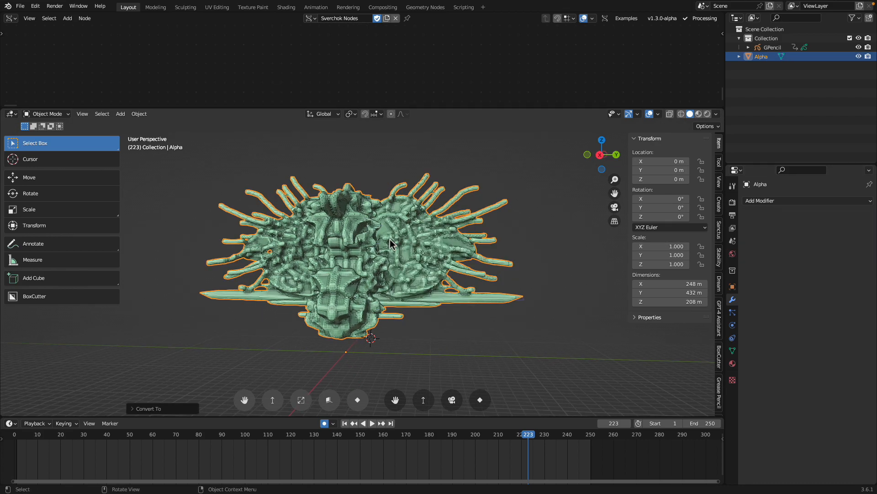
# Step: Re-enter Sculpt Mode and slightly swell the whole creature with the Cloth Filter set to Inflate at strength 1.000
pyautogui.click(64, 114)
pyautogui.click(43, 139)
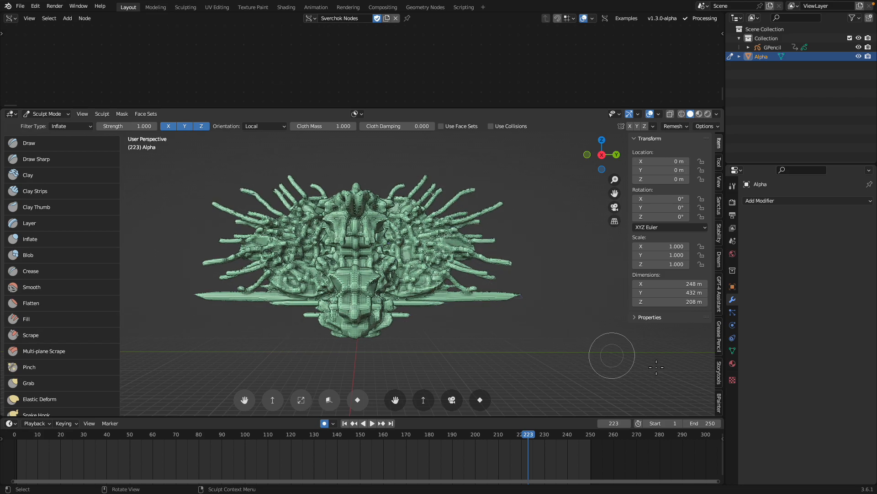
pyautogui.moveTo(465, 282); pyautogui.dragTo(466, 315, button='middle')
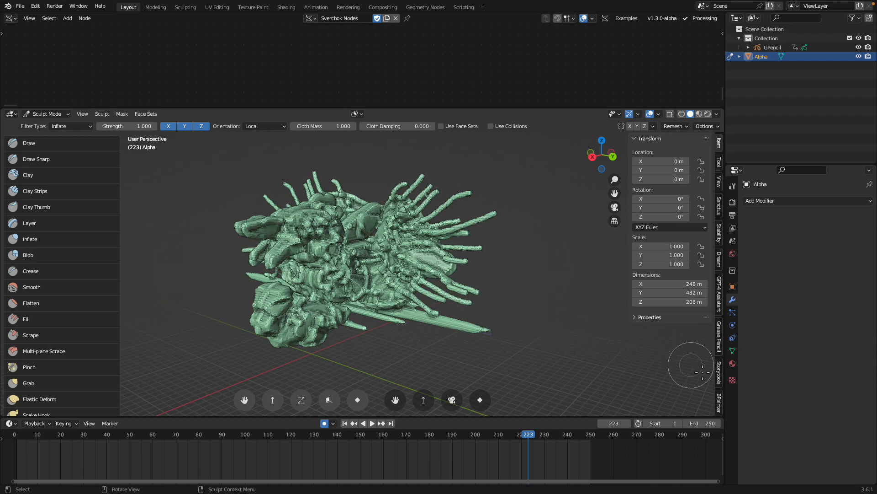
pyautogui.scroll(3, 419, 271)
pyautogui.moveTo(420, 271); pyautogui.dragTo(423, 277)
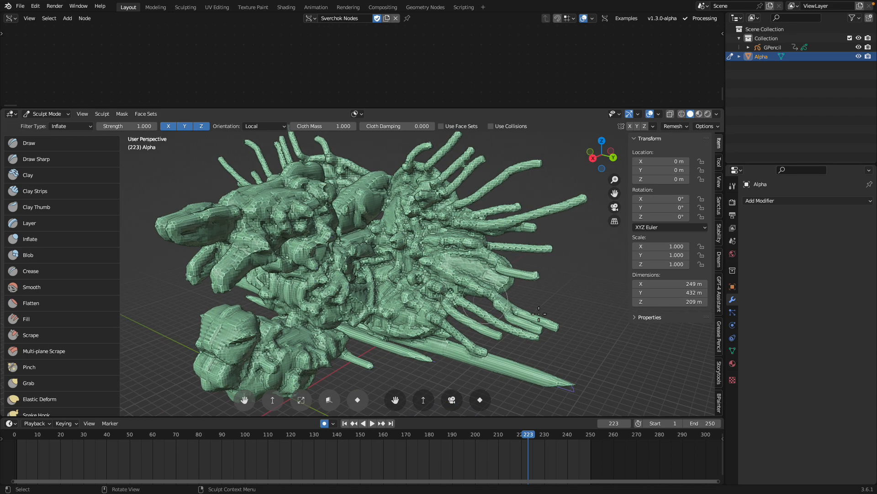
pyautogui.scroll(-4, 537, 302)
pyautogui.moveTo(537, 302); pyautogui.dragTo(514, 348, button='middle')
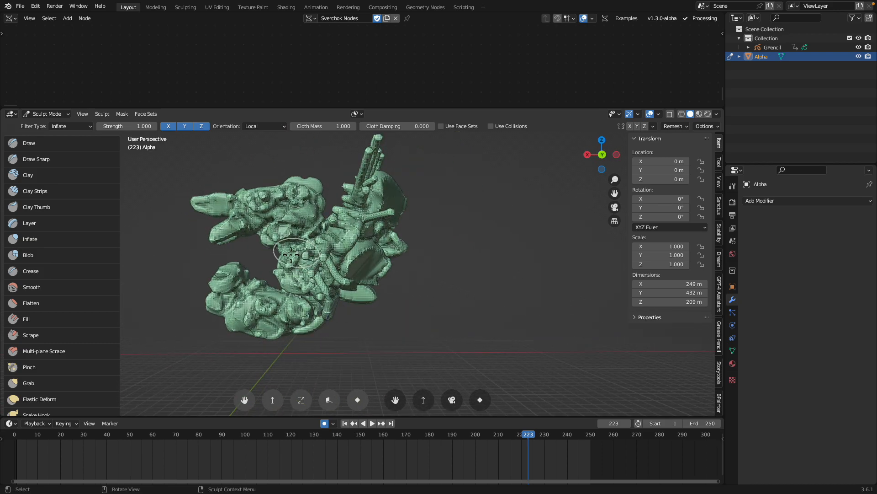
pyautogui.moveTo(367, 251)
pyautogui.mouseDown(button='middle')
pyautogui.moveTo(421, 254)
pyautogui.moveTo(441, 272)
pyautogui.mouseUp(button='middle')
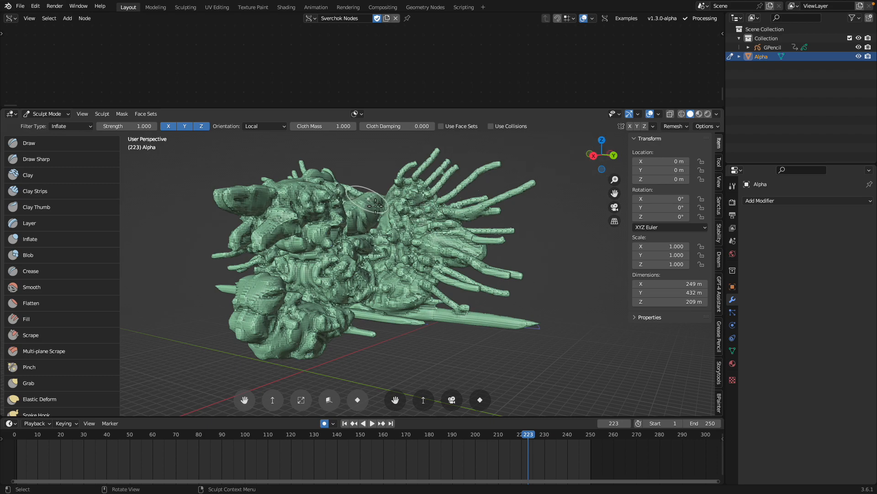
pyautogui.moveTo(365, 199); pyautogui.dragTo(373, 203, button='middle')
# Step: Voxel-remesh the sculpt with a voxel size of 0.5 m and check the surface from several angles
pyautogui.click(675, 126)
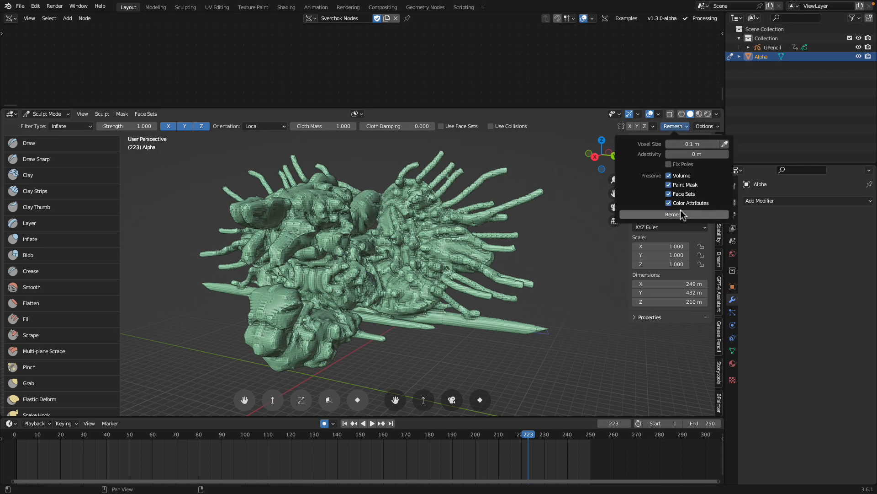
pyautogui.click(690, 144)
pyautogui.write('0.5')
pyautogui.press('Return')
pyautogui.click(669, 215)
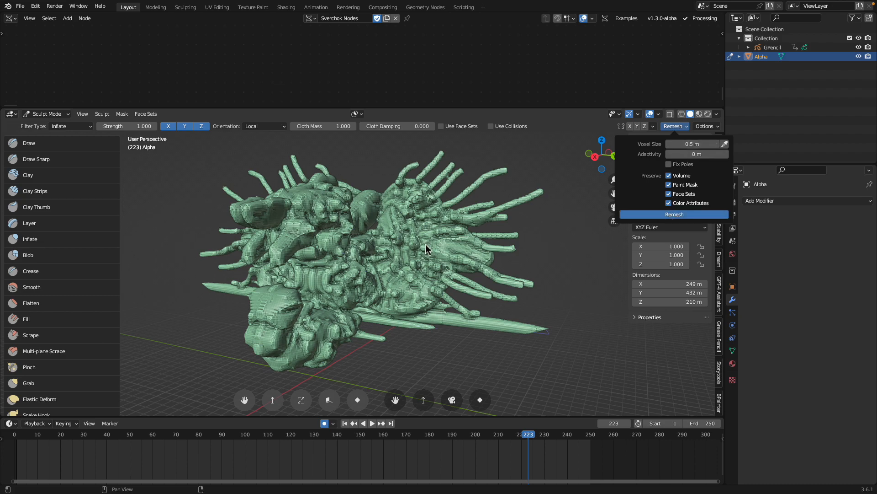
pyautogui.moveTo(423, 246)
pyautogui.mouseDown(button='middle')
pyautogui.moveTo(441, 243)
pyautogui.moveTo(440, 267)
pyautogui.mouseUp(button='middle')
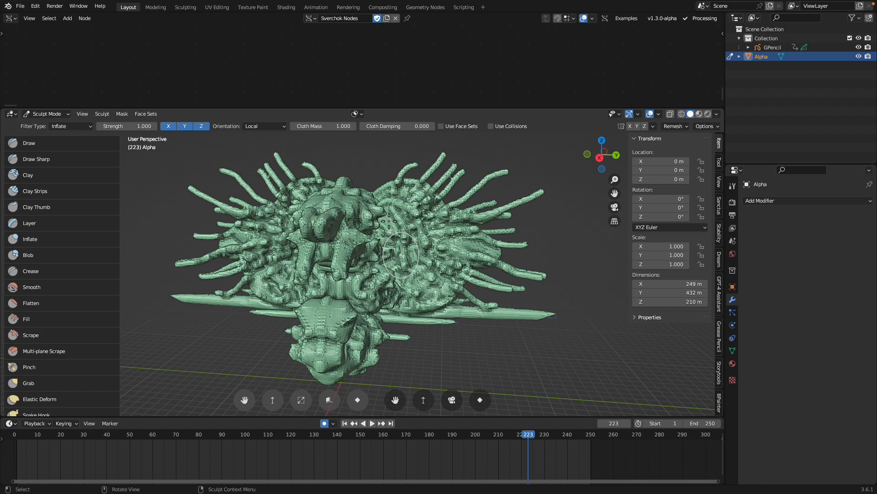
pyautogui.moveTo(401, 254); pyautogui.dragTo(459, 208, button='middle')
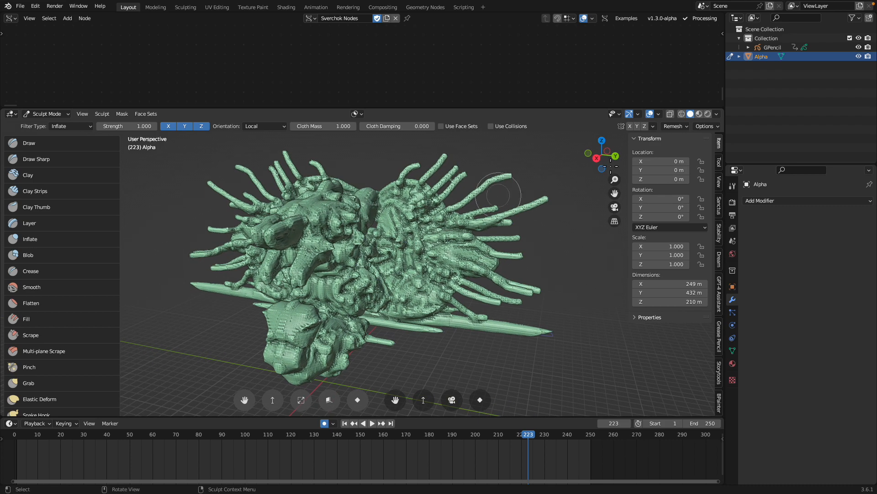
# Step: Voxel-remesh the sculpt with a voxel size of 1 m
pyautogui.click(675, 126)
pyautogui.click(691, 143)
pyautogui.write('1')
pyautogui.press('Return')
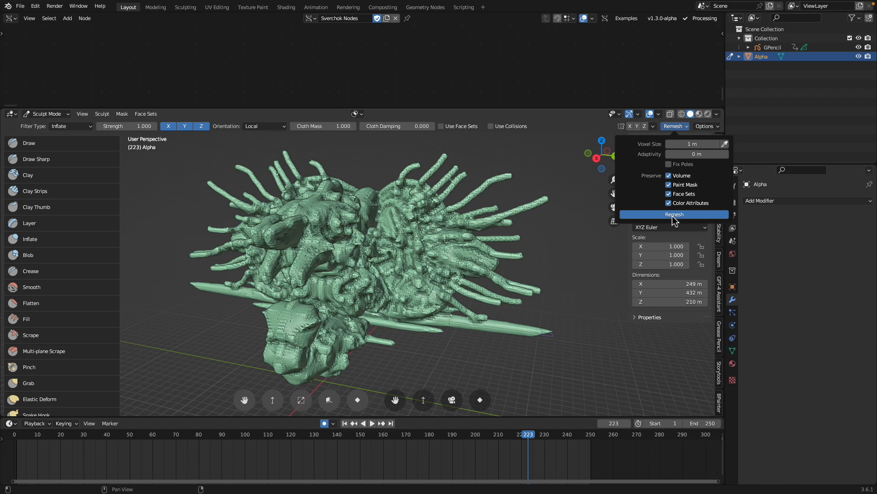
pyautogui.click(675, 217)
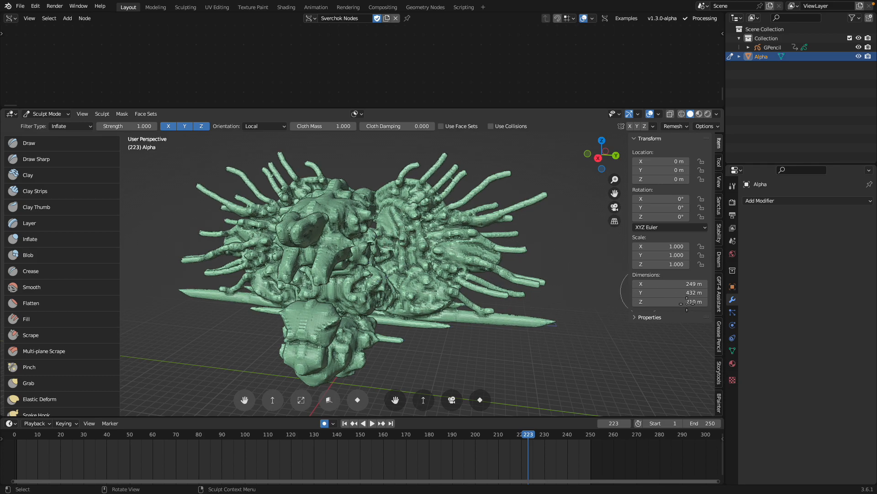
# Step: In the back orthographic view, reshape the creature's jaws using the Grab brush with a 212 px radius
pyautogui.moveTo(422, 242); pyautogui.dragTo(456, 201, button='middle')
pyautogui.click(602, 156)
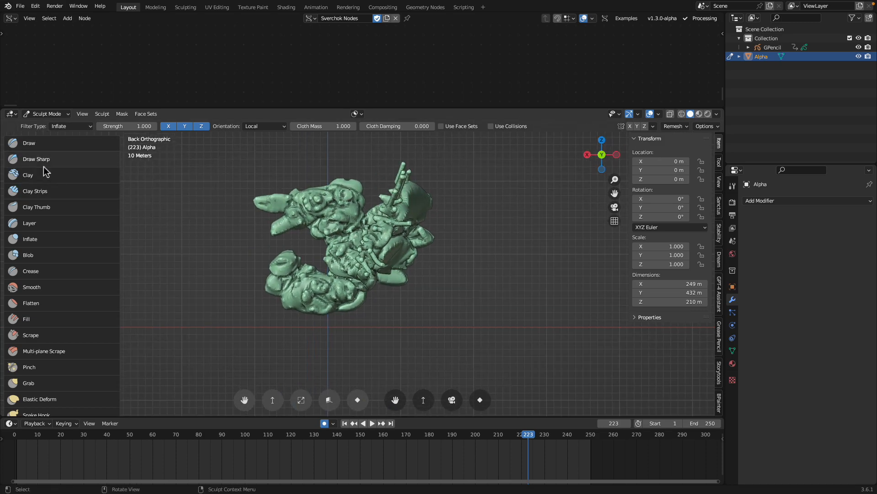
pyautogui.click(37, 383)
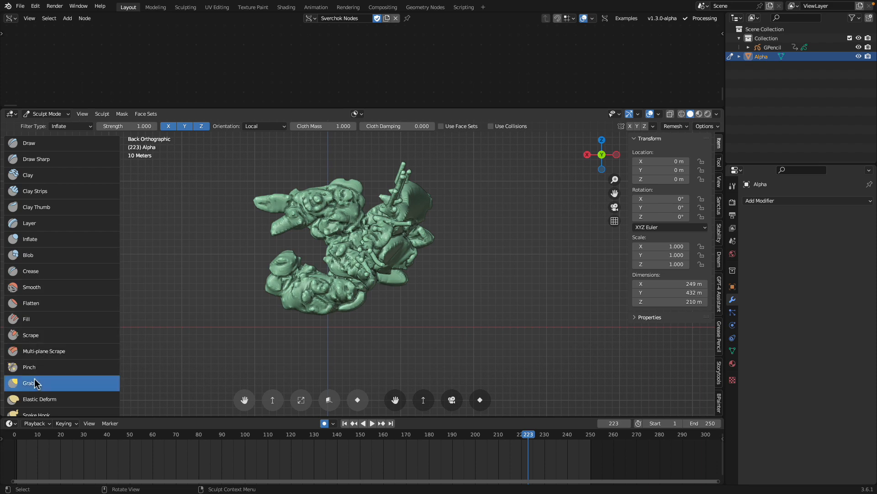
pyautogui.press('f')
pyautogui.click(294, 210)
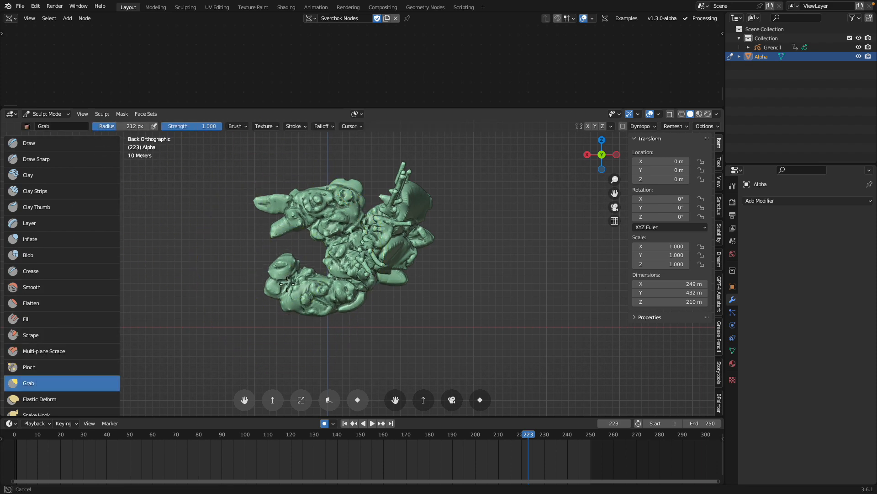
pyautogui.moveTo(283, 231)
pyautogui.mouseDown()
pyautogui.moveTo(291, 227)
pyautogui.moveTo(276, 229)
pyautogui.mouseUp()
pyautogui.scroll(1, 276, 230)
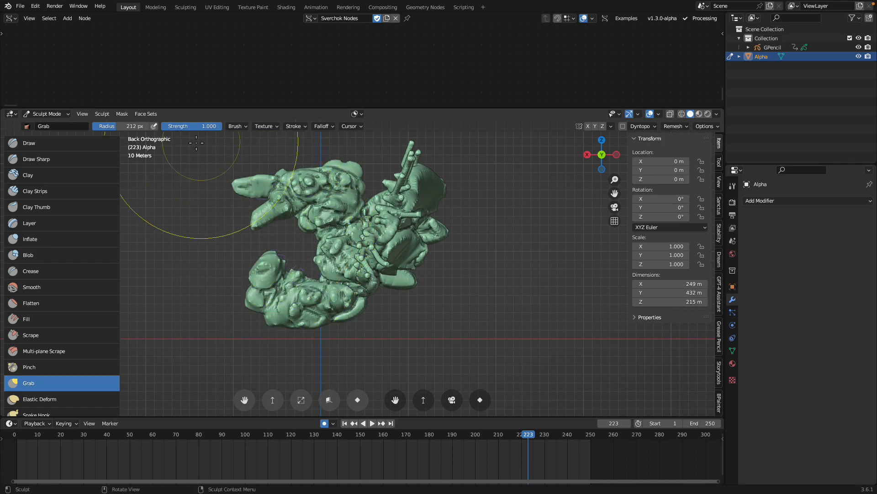
# Step: Set the Grab brush's falloff shape to Projected and adjust the jaw with a short stroke
pyautogui.click(295, 127)
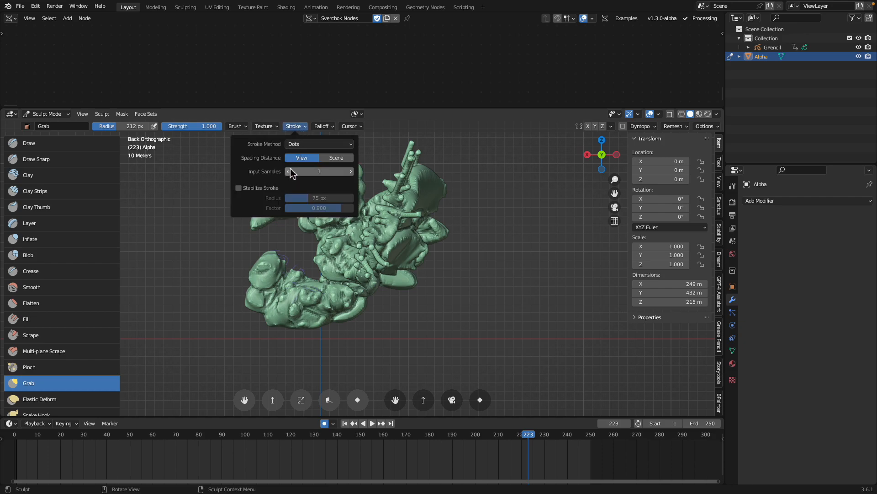
pyautogui.moveTo(330, 130)
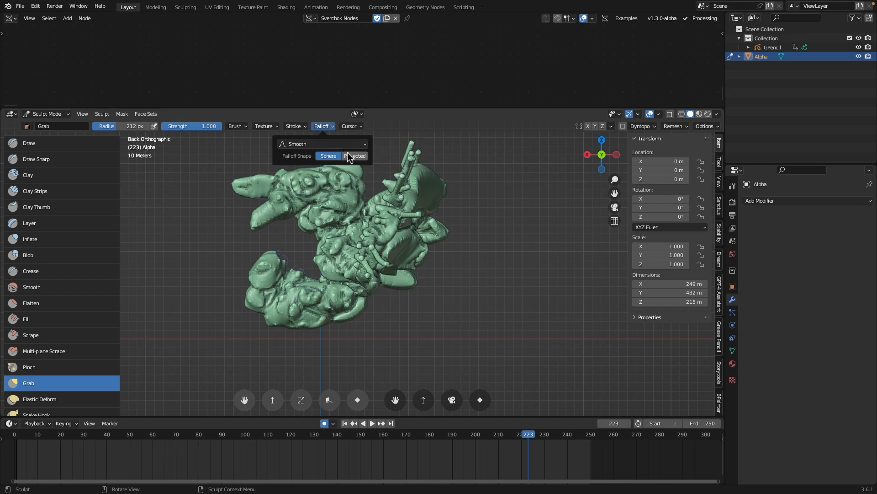
pyautogui.moveTo(359, 132)
pyautogui.click(352, 156)
pyautogui.moveTo(266, 257); pyautogui.dragTo(268, 264)
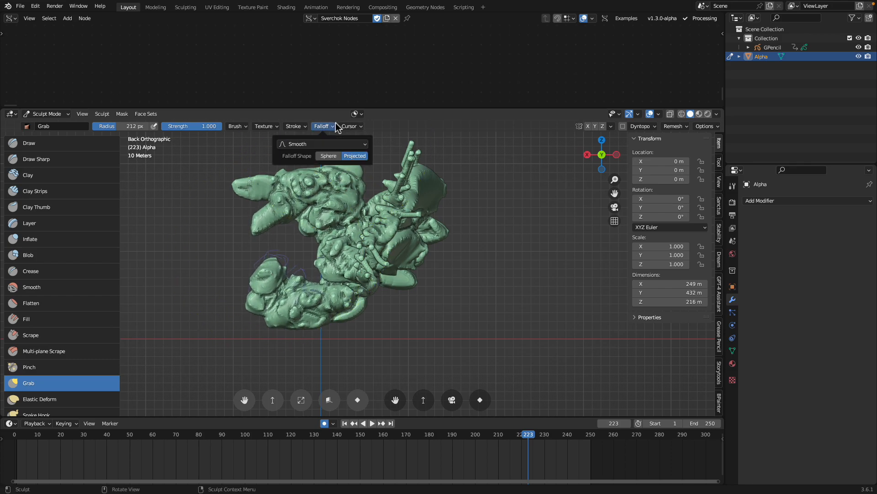
# Step: Turn on an auto-masking option for the Grab brush and pull the tip of the lower jaw upward
pyautogui.moveTo(356, 128)
pyautogui.moveTo(305, 129)
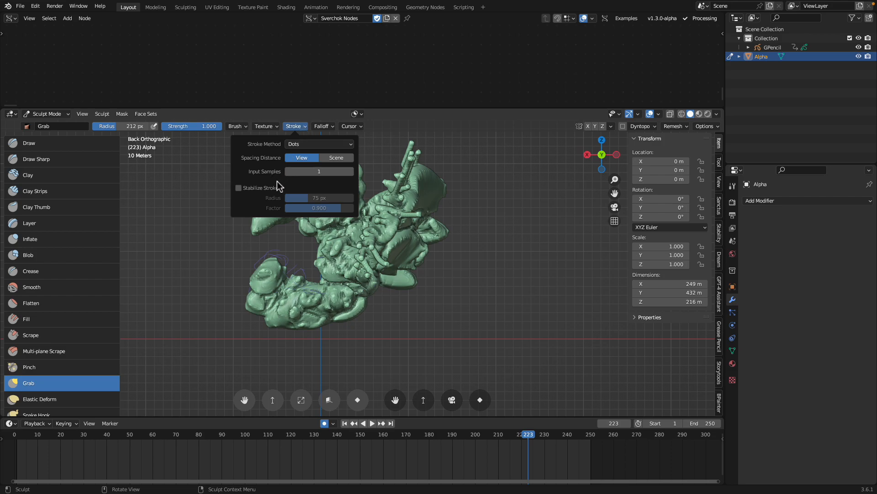
pyautogui.click(313, 145)
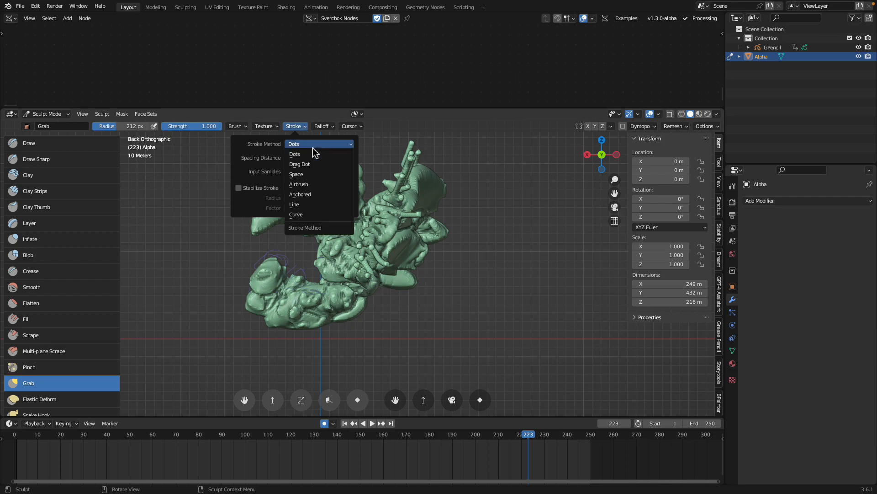
pyautogui.moveTo(243, 132)
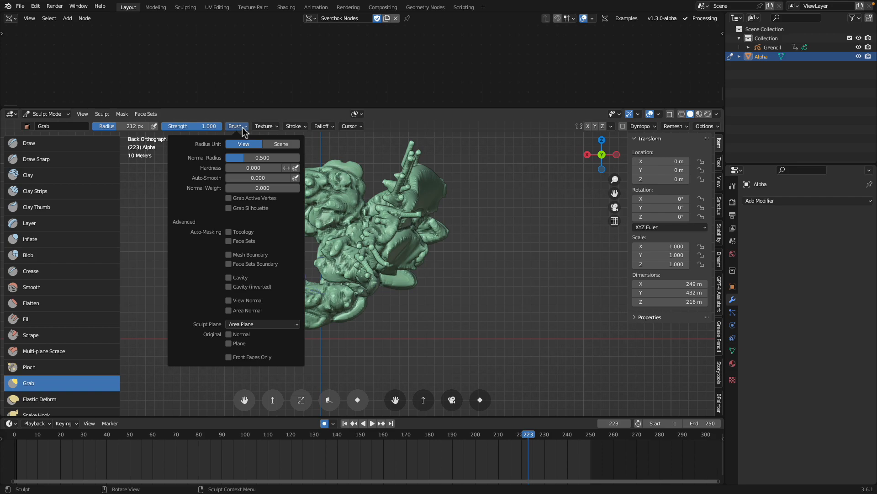
pyautogui.click(710, 127)
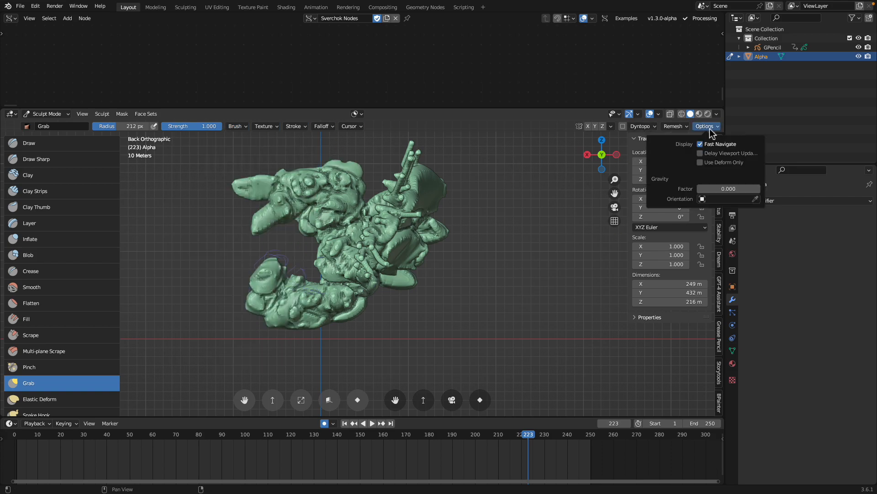
pyautogui.scroll(4, 348, 231)
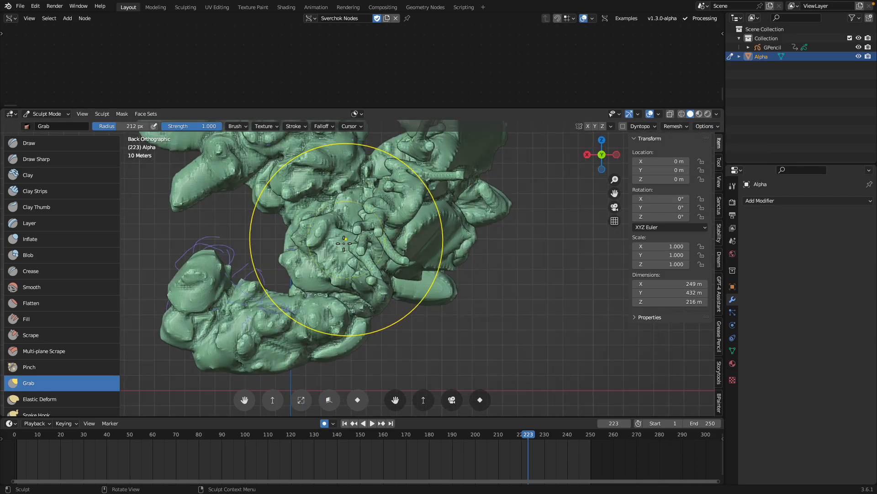
pyautogui.click(243, 126)
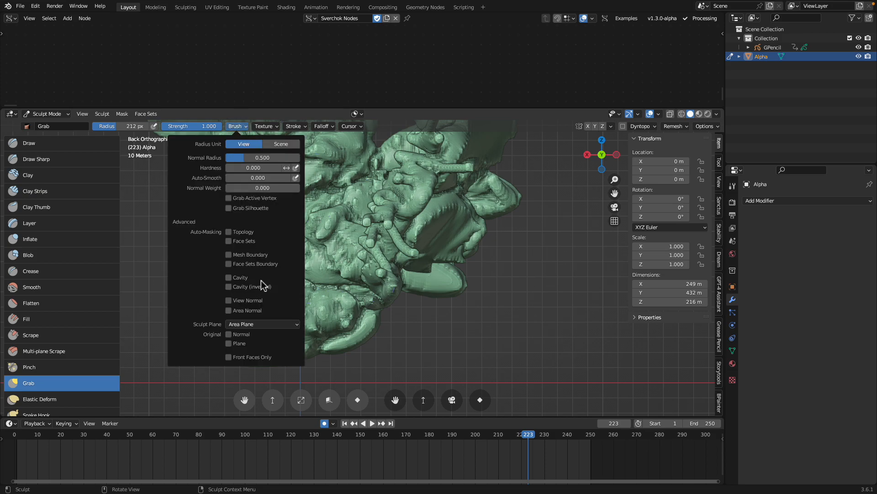
pyautogui.click(246, 236)
pyautogui.moveTo(225, 275)
pyautogui.mouseDown()
pyautogui.moveTo(216, 258)
pyautogui.moveTo(212, 272)
pyautogui.moveTo(231, 260)
pyautogui.mouseUp()
pyautogui.scroll(-1, 219, 270)
# Step: Enable Y-axis mesh symmetry and reshape the creature's head and face symmetrically with several Grab strokes
pyautogui.click(598, 126)
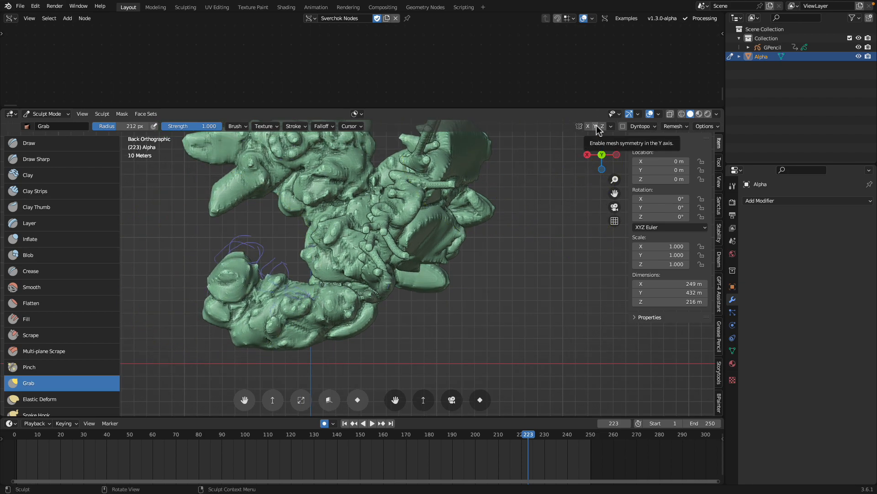
pyautogui.moveTo(255, 274)
pyautogui.mouseDown(button='middle')
pyautogui.moveTo(330, 259)
pyautogui.moveTo(475, 262)
pyautogui.mouseUp(button='middle')
pyautogui.moveTo(369, 288)
pyautogui.mouseDown()
pyautogui.moveTo(371, 297)
pyautogui.moveTo(483, 273)
pyautogui.mouseUp()
pyautogui.moveTo(460, 201); pyautogui.dragTo(470, 195)
pyautogui.moveTo(464, 188); pyautogui.dragTo(469, 184)
pyautogui.moveTo(430, 179); pyautogui.dragTo(438, 174)
pyautogui.moveTo(371, 197); pyautogui.dragTo(364, 194)
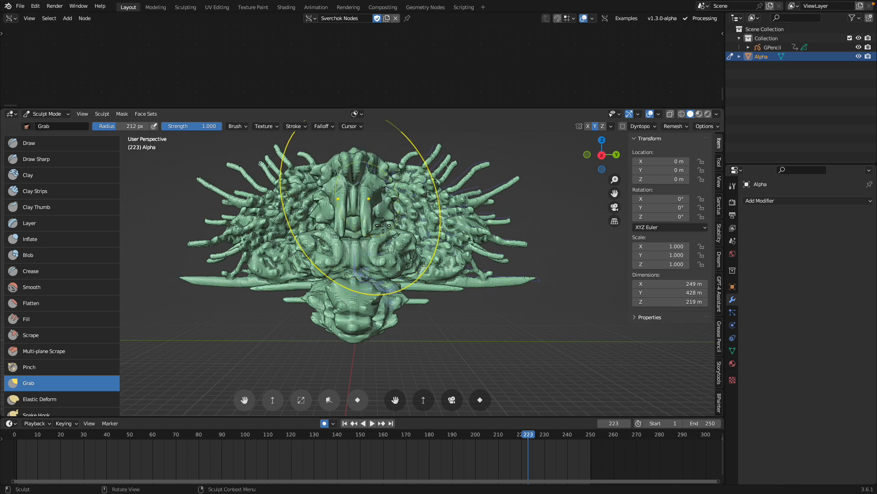
# Step: Adjust the creature's face and long side horns symmetrically with short Grab strokes
pyautogui.moveTo(389, 254); pyautogui.dragTo(382, 249)
pyautogui.moveTo(494, 276); pyautogui.dragTo(481, 281)
pyautogui.moveTo(409, 276); pyautogui.dragTo(457, 284, button='middle')
pyautogui.moveTo(433, 236); pyautogui.dragTo(446, 229)
pyautogui.moveTo(425, 198); pyautogui.dragTo(453, 198, button='middle')
# Step: From an axis-aligned view, reshape the creature's upper head and lower jaw with long Grab strokes, undoing the last one
pyautogui.click(595, 158)
pyautogui.moveTo(441, 194)
pyautogui.mouseDown()
pyautogui.moveTo(387, 192)
pyautogui.moveTo(390, 168)
pyautogui.mouseUp()
pyautogui.moveTo(442, 189); pyautogui.dragTo(476, 224)
pyautogui.moveTo(483, 191); pyautogui.dragTo(486, 193)
pyautogui.moveTo(407, 302)
pyautogui.mouseDown()
pyautogui.moveTo(410, 313)
pyautogui.moveTo(392, 298)
pyautogui.moveTo(439, 301)
pyautogui.mouseUp()
pyautogui.moveTo(375, 290); pyautogui.dragTo(434, 315)
pyautogui.moveTo(435, 316); pyautogui.dragTo(437, 323)
pyautogui.moveTo(391, 293)
pyautogui.mouseDown()
pyautogui.moveTo(405, 294)
pyautogui.moveTo(330, 232)
pyautogui.mouseUp()
pyautogui.hotkey('ctrl', 'z')
# Step: Refine the creature's jaw and mid-face from several angles with short symmetrical Grab strokes
pyautogui.moveTo(330, 232); pyautogui.dragTo(400, 292, button='middle')
pyautogui.scroll(-4, 426, 306)
pyautogui.moveTo(396, 289); pyautogui.dragTo(402, 281)
pyautogui.moveTo(405, 288)
pyautogui.mouseDown()
pyautogui.moveTo(394, 278)
pyautogui.moveTo(407, 278)
pyautogui.mouseUp()
pyautogui.moveTo(407, 279); pyautogui.dragTo(462, 263, button='middle')
pyautogui.moveTo(398, 275); pyautogui.dragTo(389, 263)
pyautogui.moveTo(381, 249)
pyautogui.mouseDown(button='middle')
pyautogui.moveTo(426, 234)
pyautogui.moveTo(378, 236)
pyautogui.mouseUp(button='middle')
pyautogui.moveTo(383, 236); pyautogui.dragTo(395, 237)
# Step: Touch up the creature's cheek area with a few small symmetrical Grab strokes
pyautogui.moveTo(379, 261); pyautogui.dragTo(419, 253, button='middle')
pyautogui.moveTo(420, 254); pyautogui.dragTo(415, 258)
pyautogui.moveTo(384, 244); pyautogui.dragTo(412, 239, button='middle')
pyautogui.scroll(3, 410, 252)
pyautogui.moveTo(413, 238); pyautogui.dragTo(412, 226)
pyautogui.moveTo(411, 225); pyautogui.dragTo(408, 222, button='middle')
pyautogui.moveTo(418, 254); pyautogui.dragTo(424, 261)
pyautogui.scroll(-2, 437, 276)
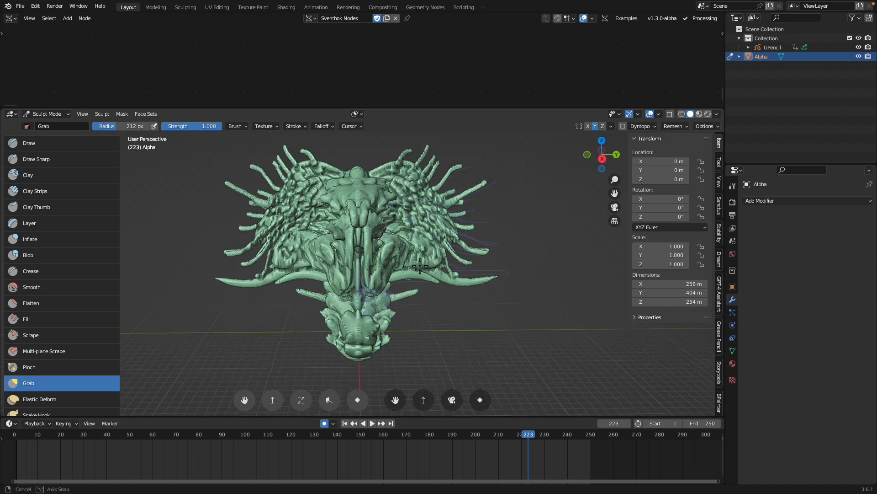
# Step: Return to Object Mode and copy the sculpted creature object
pyautogui.click(47, 114)
pyautogui.click(48, 123)
pyautogui.moveTo(383, 267); pyautogui.dragTo(378, 293, button='middle')
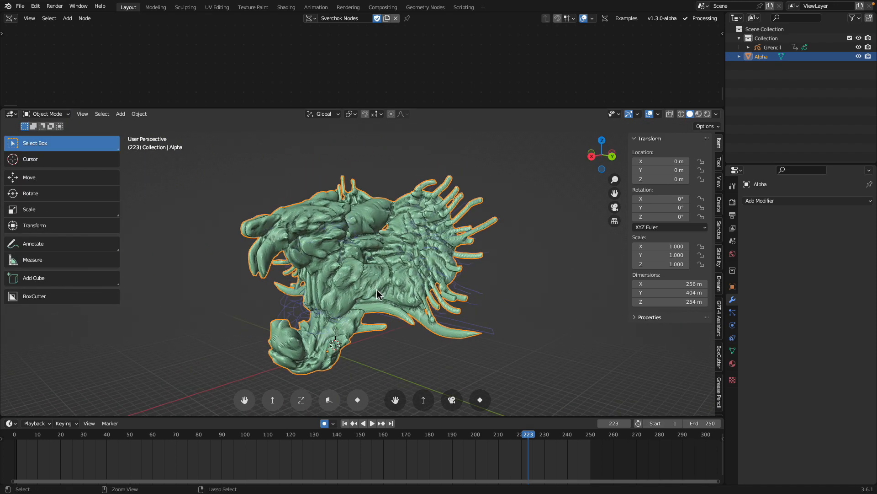
pyautogui.hotkey('ctrl', 'c')
pyautogui.moveTo(236, 176)
pyautogui.mouseDown(button='middle')
pyautogui.moveTo(249, 216)
pyautogui.moveTo(290, 222)
pyautogui.moveTo(336, 204)
pyautogui.moveTo(327, 230)
pyautogui.mouseUp(button='middle')
# Step: Open the recent project containing the colorful model, paste the copied creature into it and deselect everything
pyautogui.click(20, 6)
pyautogui.moveTo(64, 35)
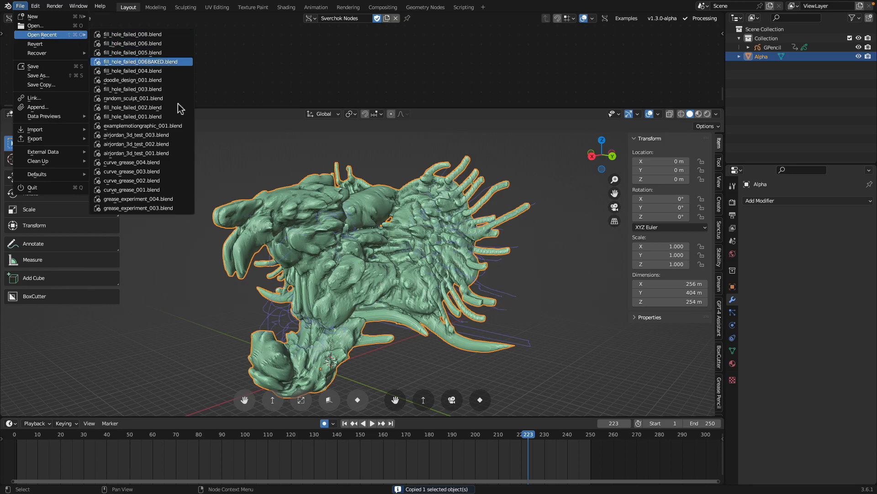
pyautogui.moveTo(368, 284); pyautogui.dragTo(496, 272, button='middle')
pyautogui.scroll(-2, 434, 293)
pyautogui.press('super+v')
pyautogui.click(556, 185)
# Step: Enlarge the 3D viewport slightly and examine the pasted creature beside the colorful model from several angles
pyautogui.moveTo(502, 240); pyautogui.dragTo(442, 190, button='middle')
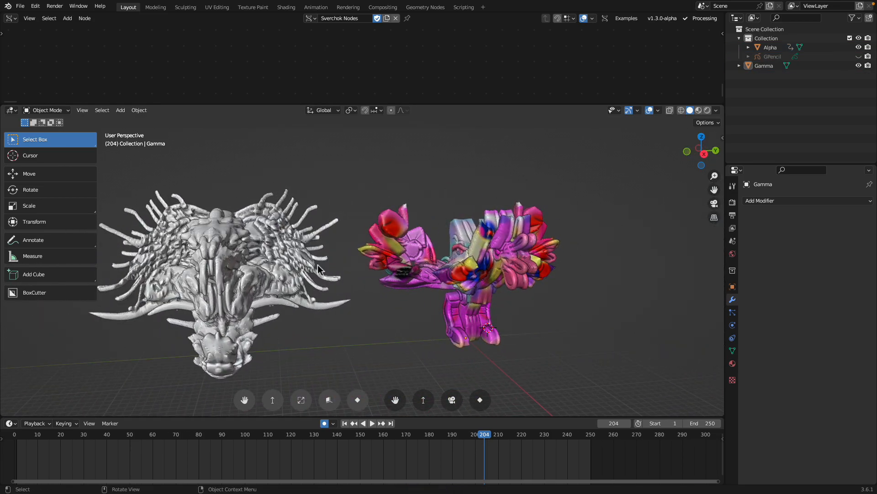
pyautogui.moveTo(346, 257); pyautogui.dragTo(399, 187, button='middle')
pyautogui.moveTo(476, 105); pyautogui.dragTo(472, 113)
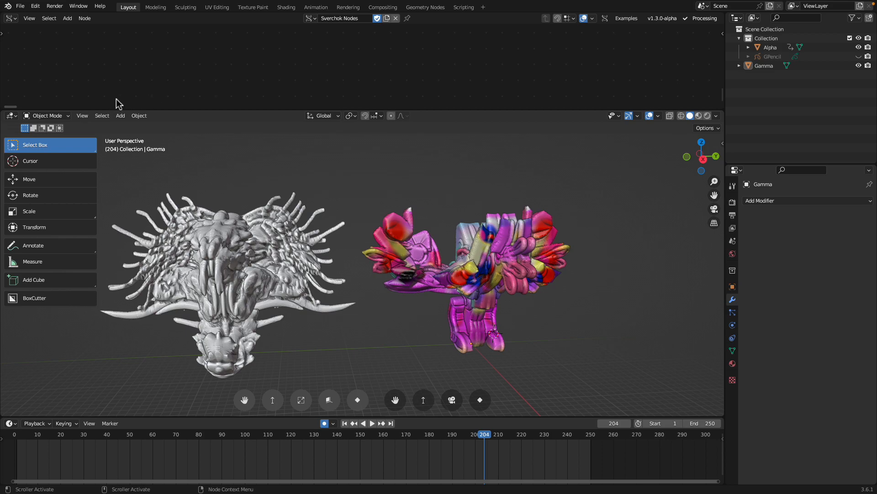
pyautogui.moveTo(451, 112); pyautogui.dragTo(453, 94)
pyautogui.moveTo(439, 120); pyautogui.dragTo(414, 150, button='middle')
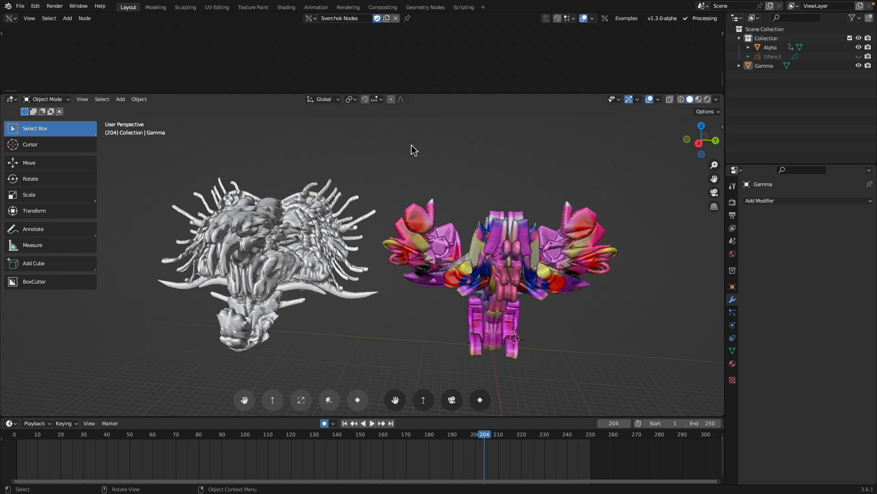
pyautogui.moveTo(383, 205); pyautogui.dragTo(482, 212, button='middle')
pyautogui.scroll(2, 484, 213)
pyautogui.moveTo(357, 258)
pyautogui.mouseDown(button='middle')
pyautogui.moveTo(421, 274)
pyautogui.moveTo(402, 273)
pyautogui.moveTo(447, 249)
pyautogui.mouseUp(button='middle')
pyautogui.scroll(2, 402, 272)
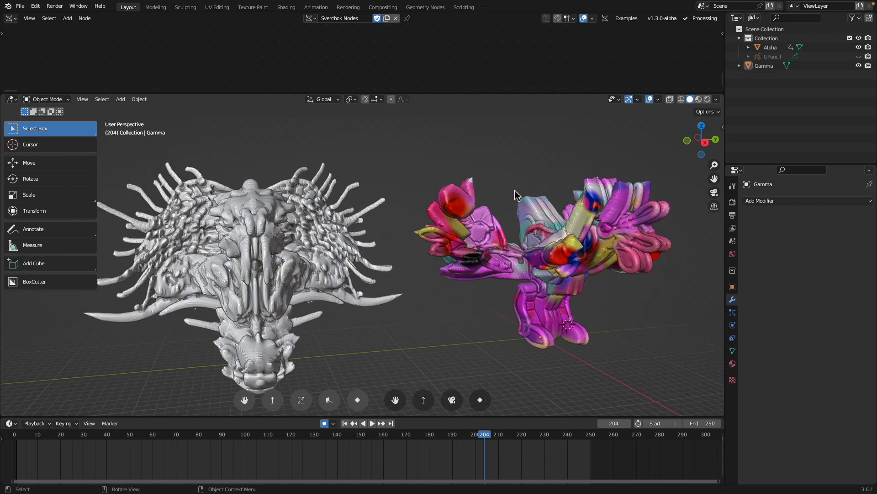